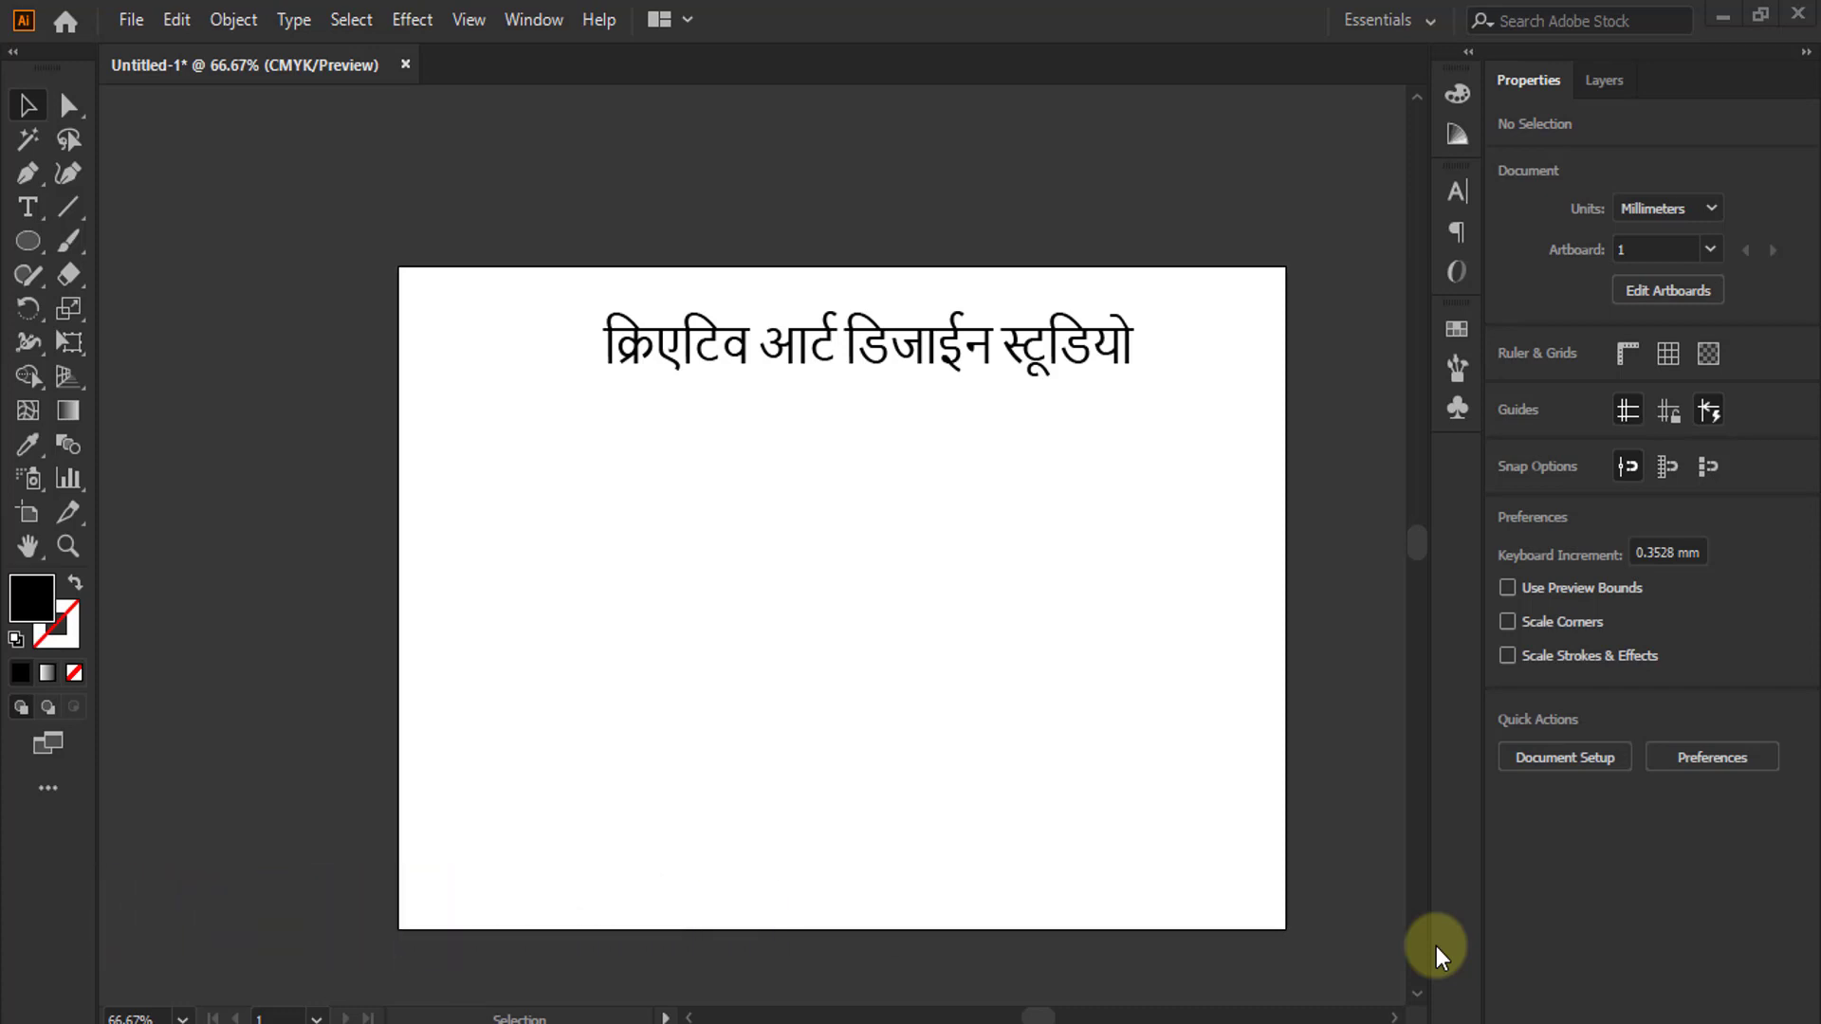
pyautogui.scroll(3, 690, 305)
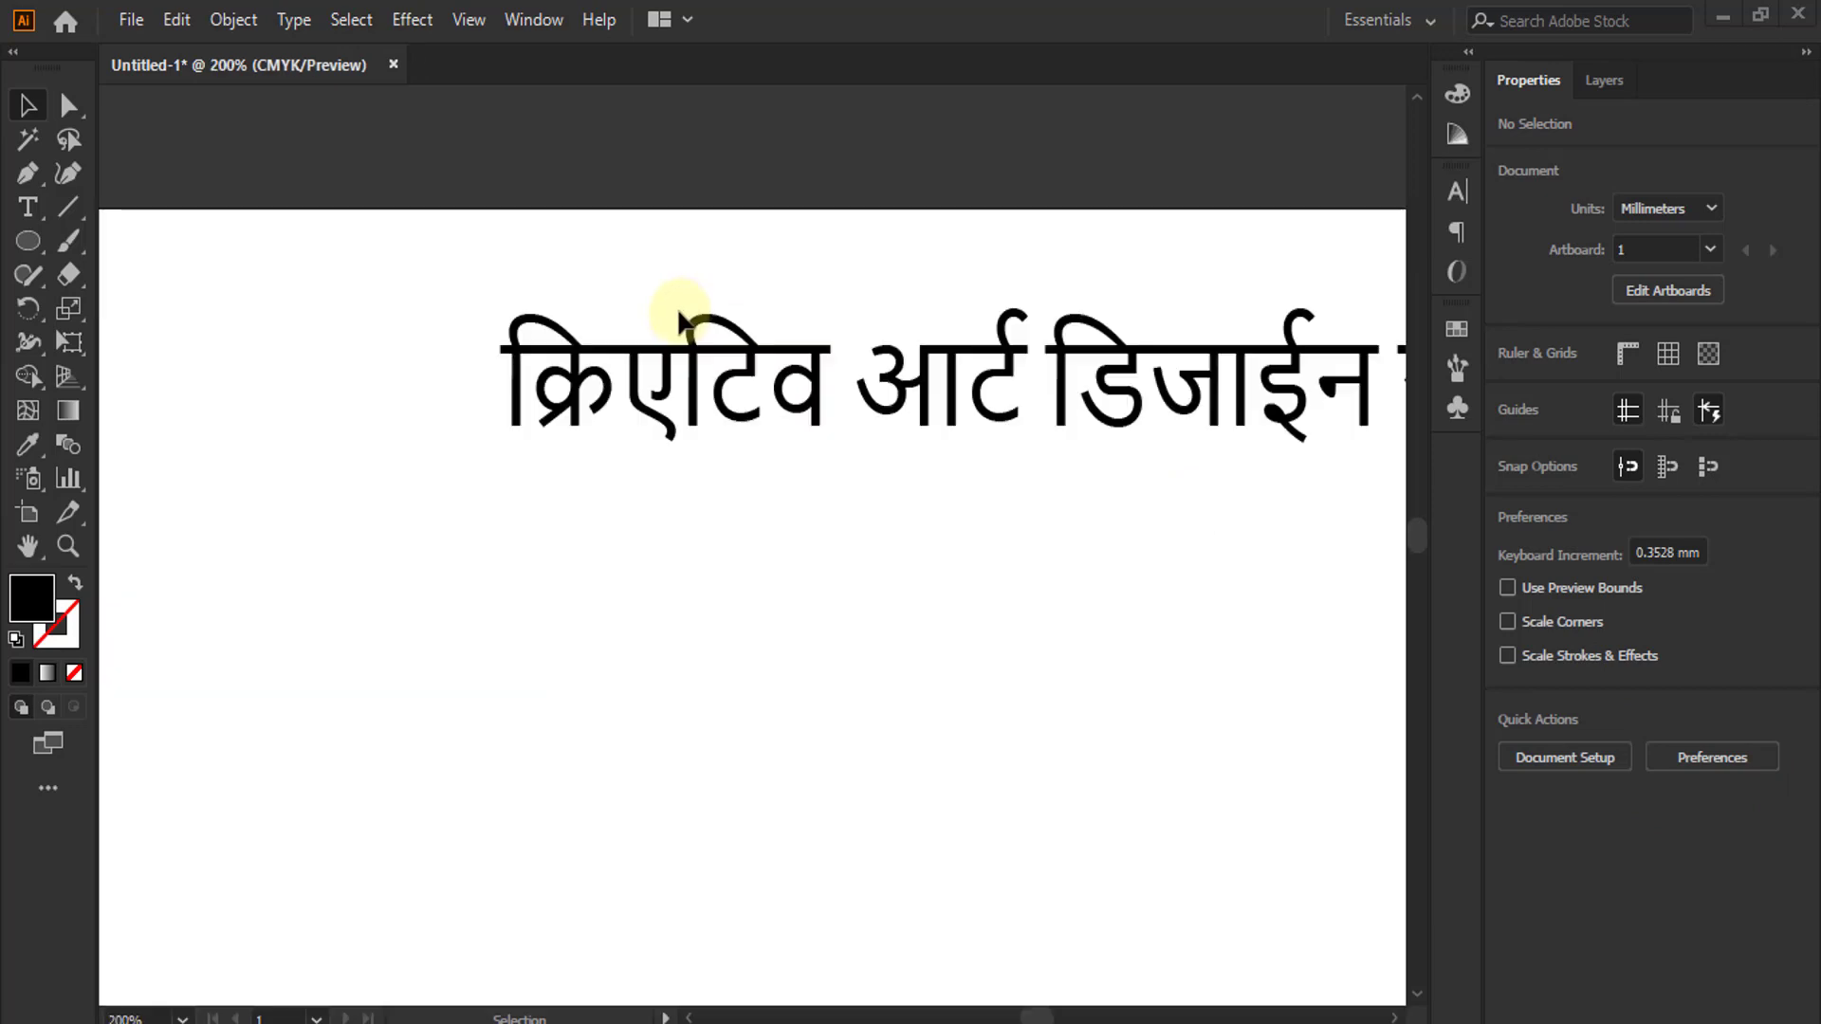
pyautogui.scroll(1, 671, 304)
pyautogui.scroll(2, 540, 358)
pyautogui.scroll(-1, 541, 351)
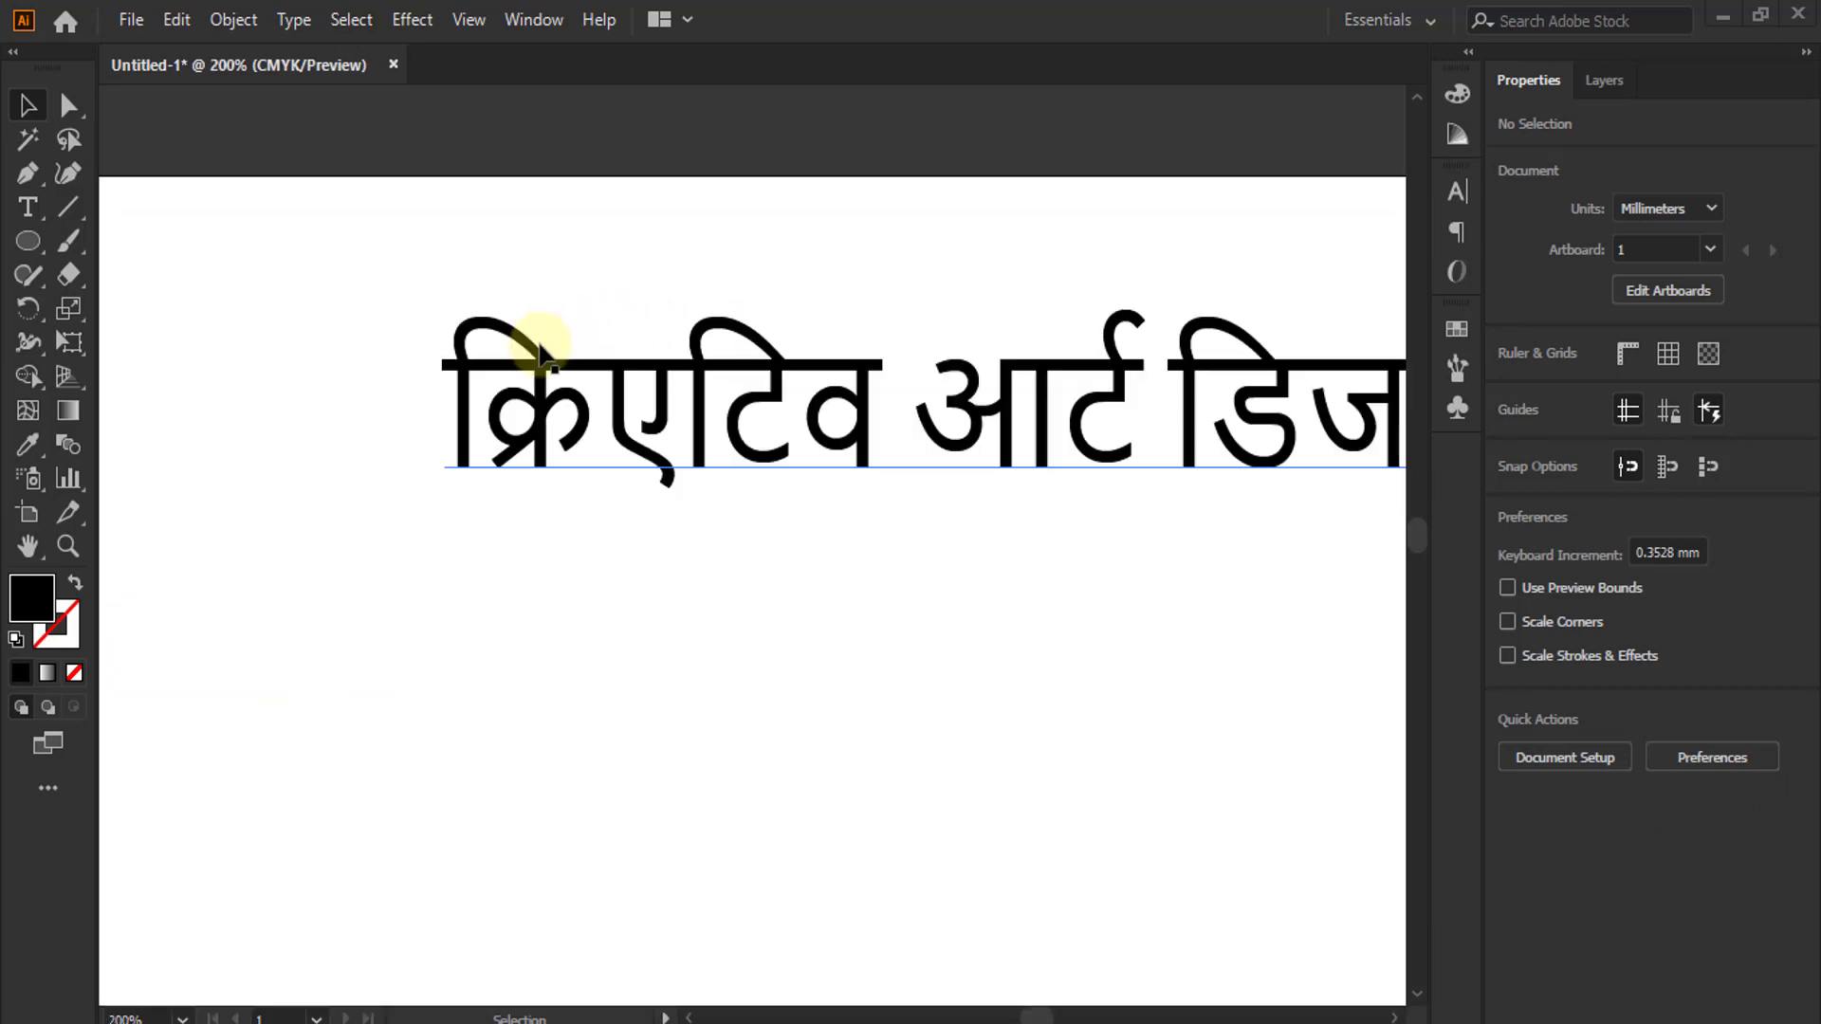
pyautogui.scroll(-1, 522, 357)
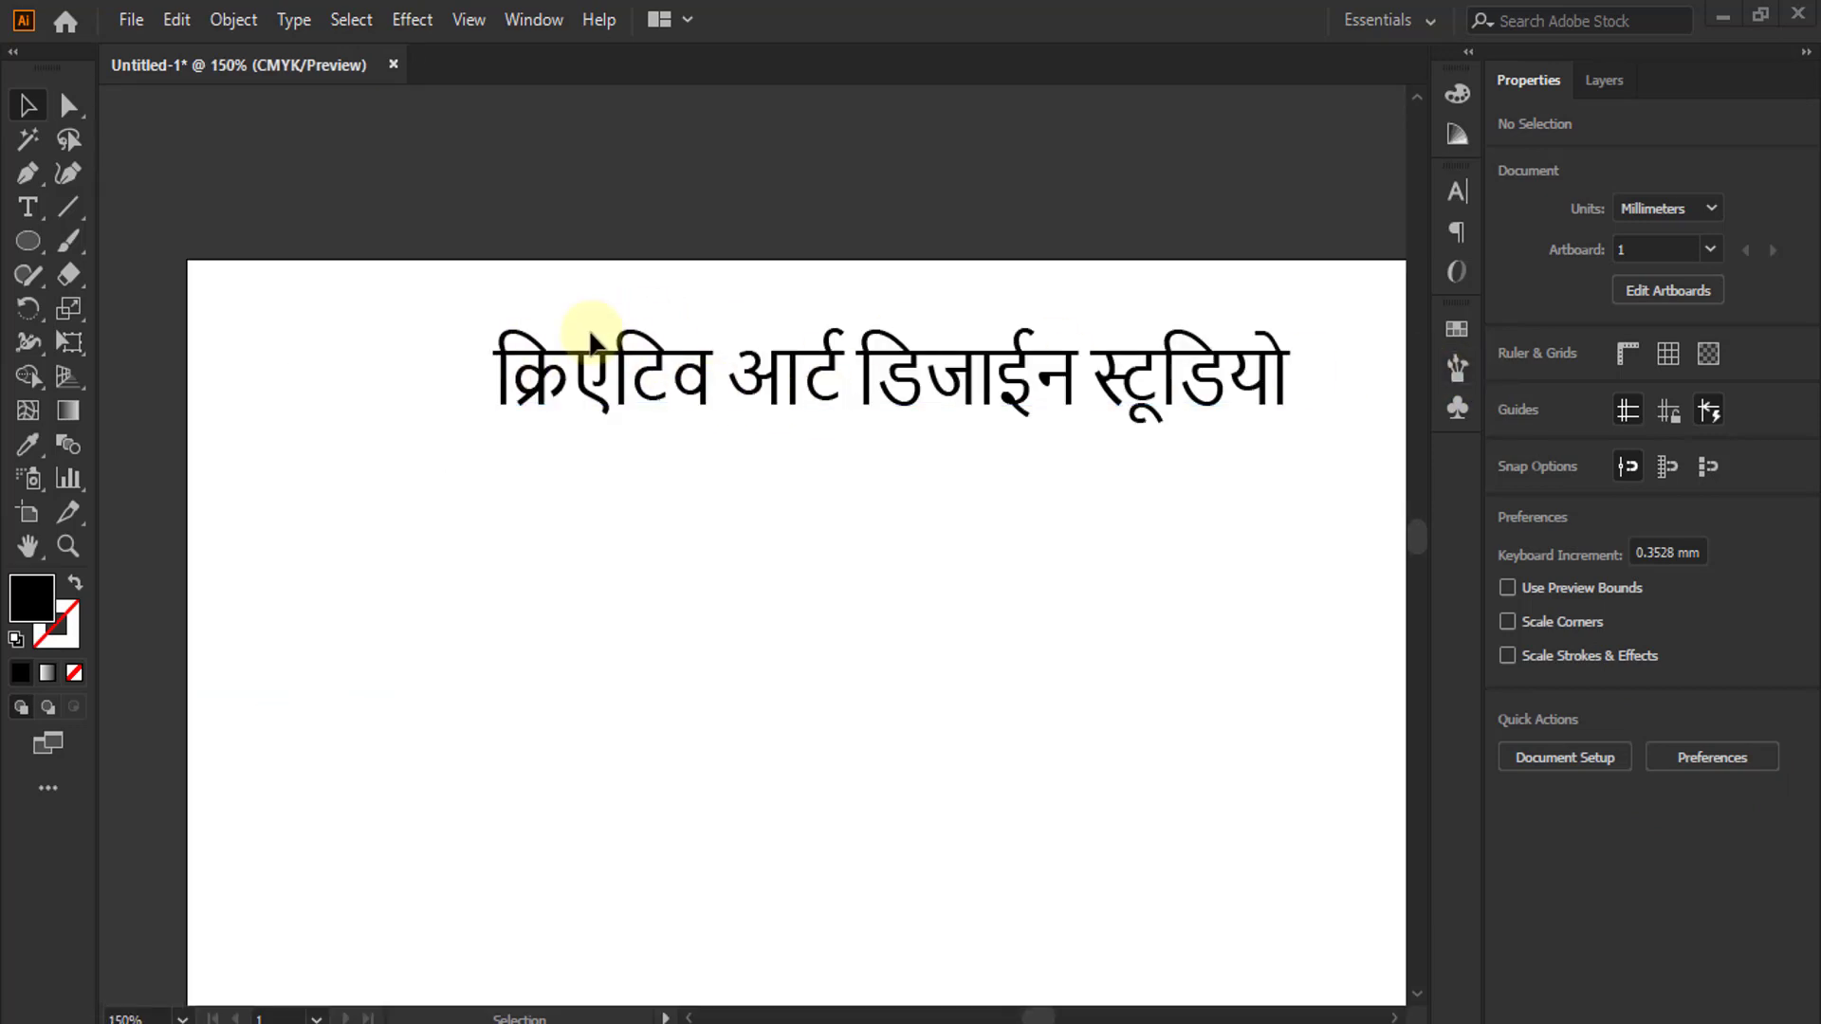
pyautogui.scroll(3, 590, 334)
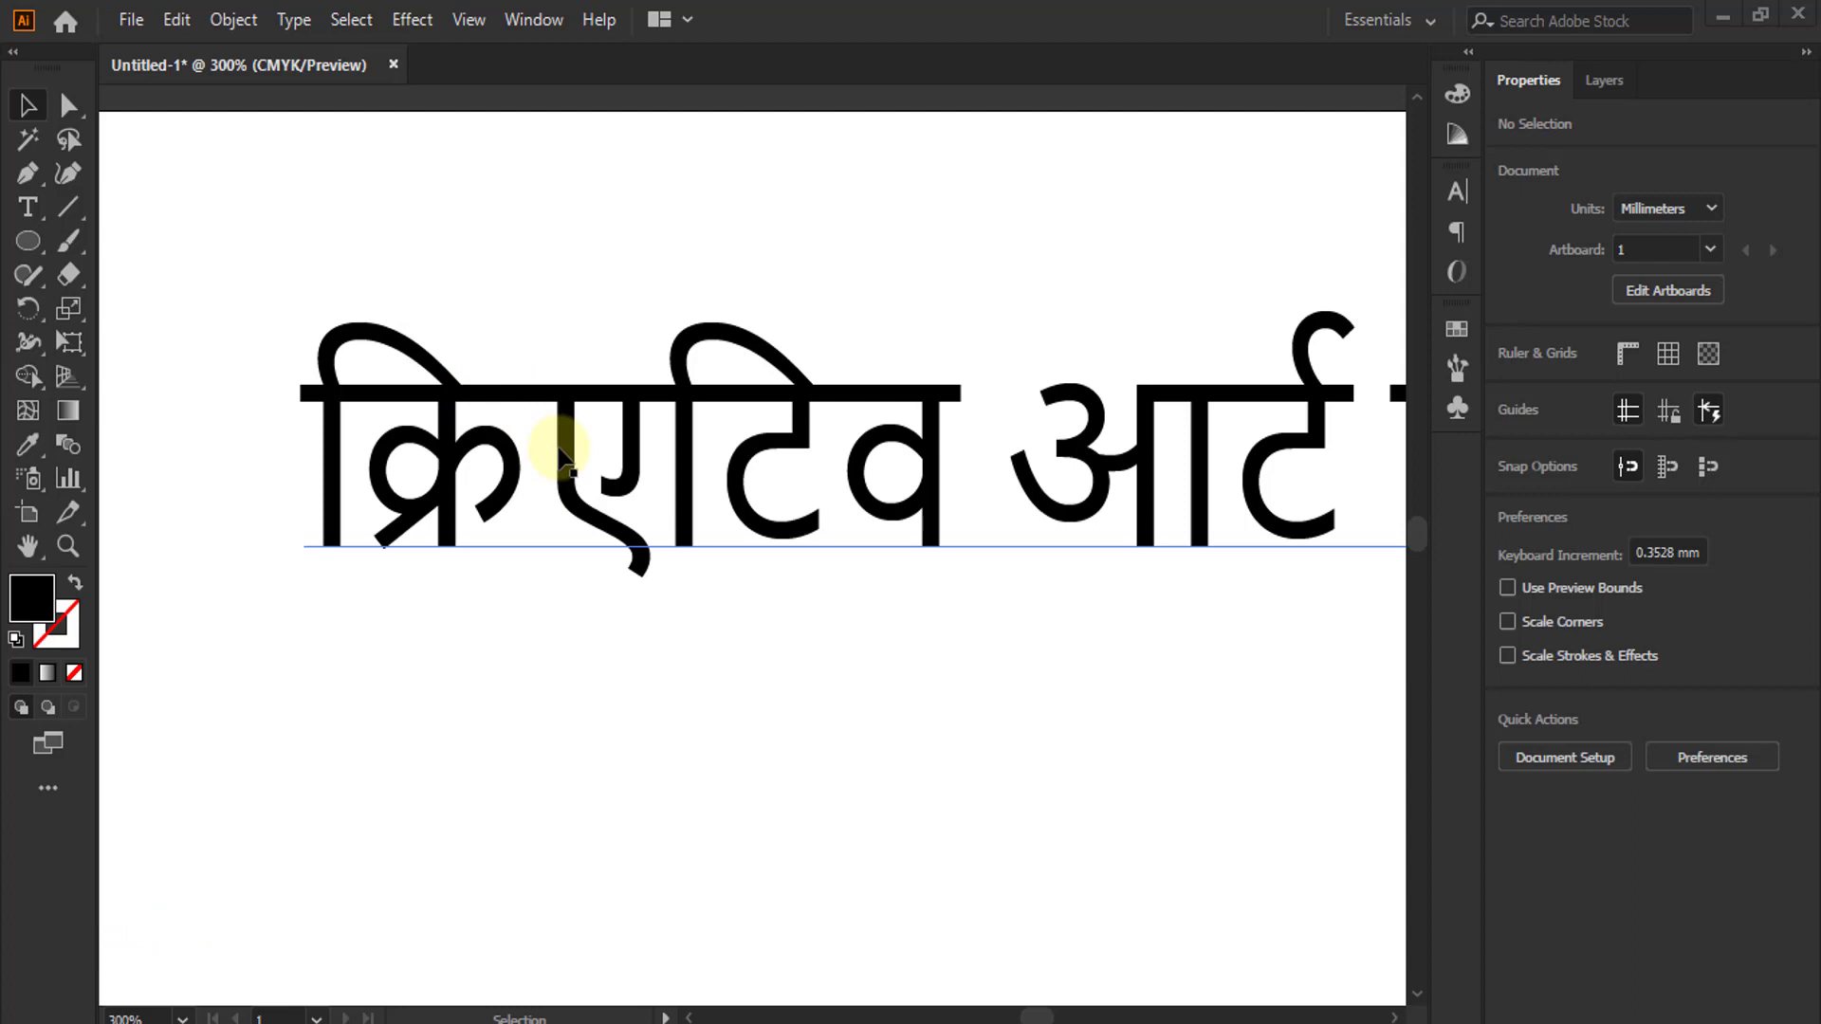
pyautogui.scroll(-3, 645, 299)
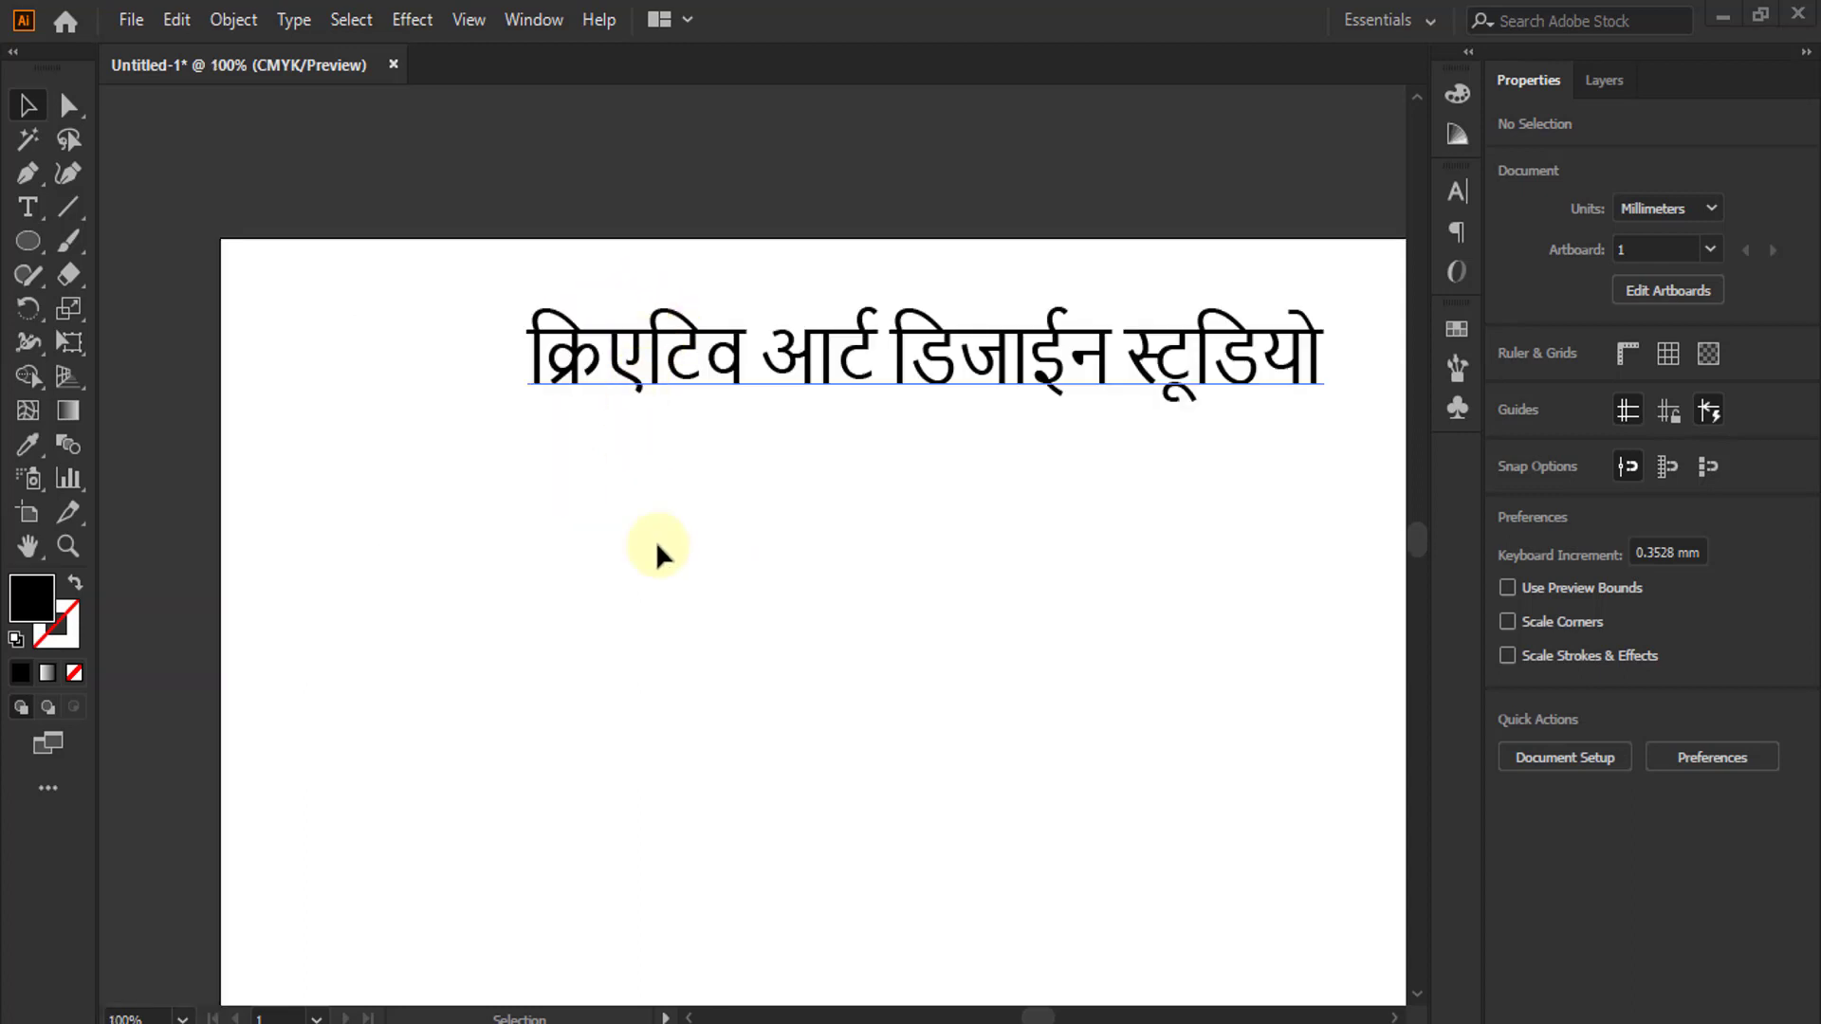
pyautogui.scroll(-1, 265, 334)
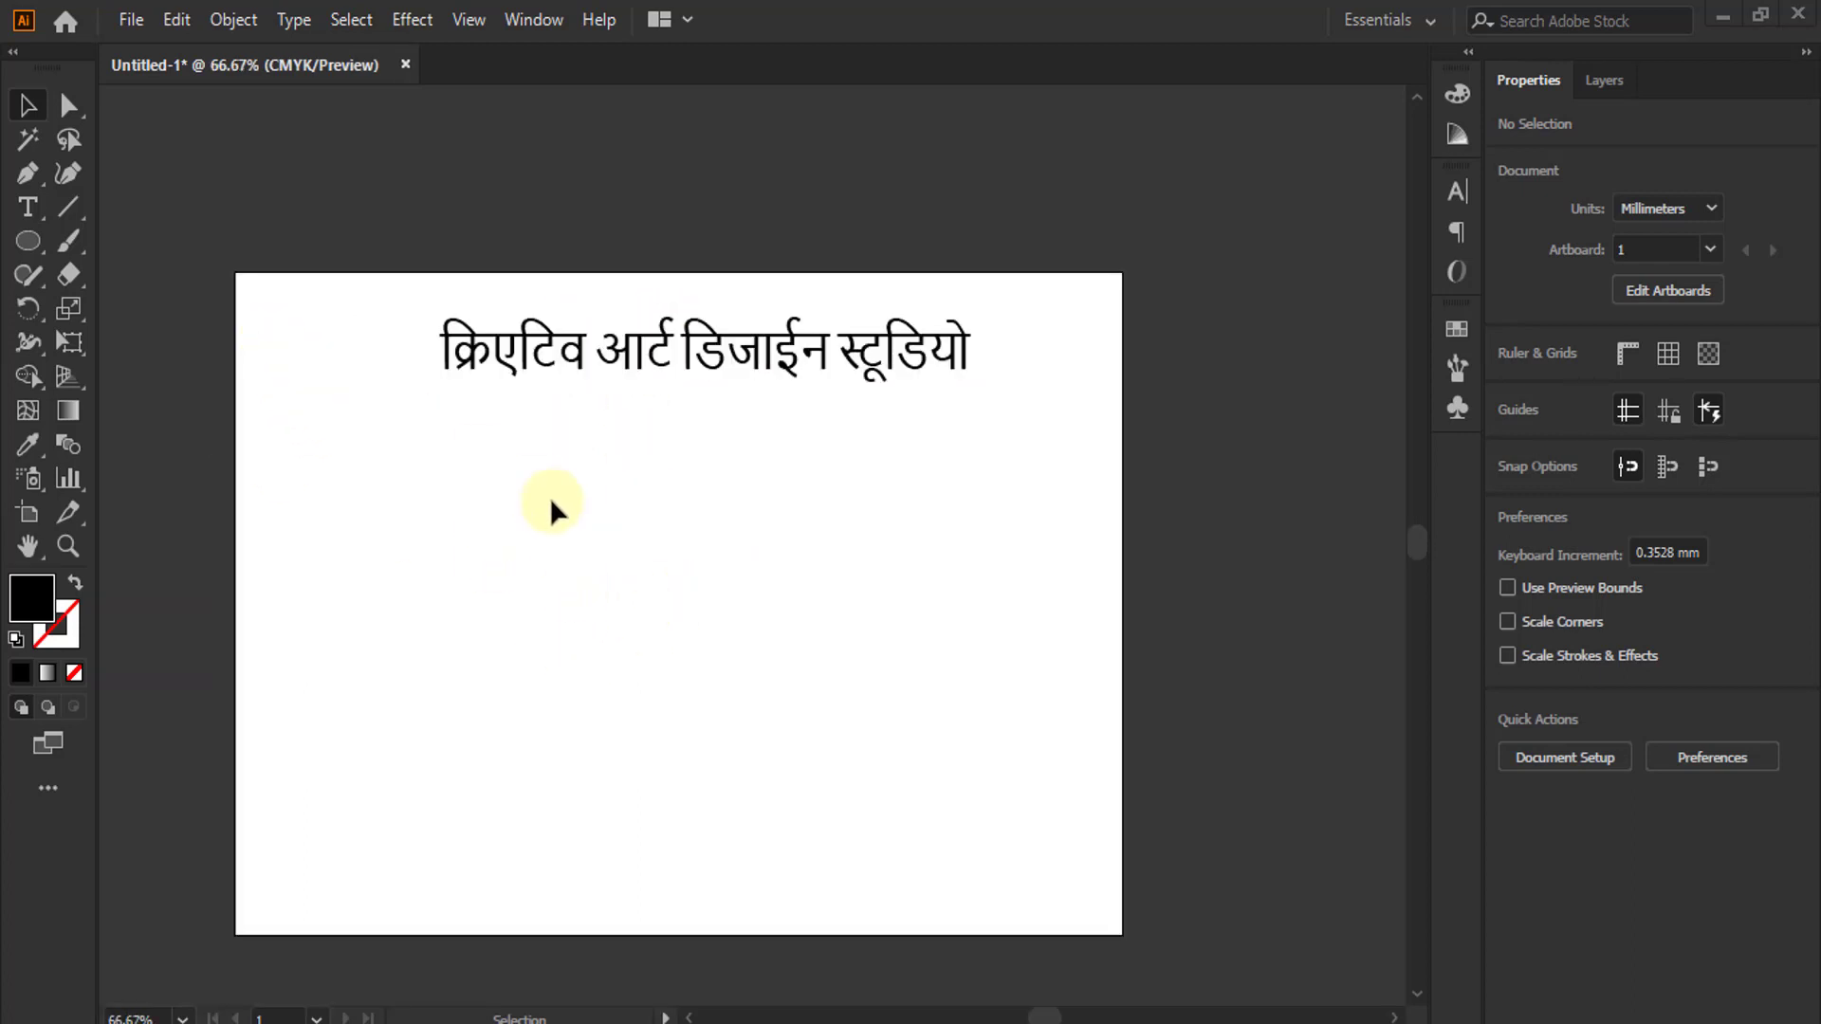
pyautogui.scroll(1, 550, 517)
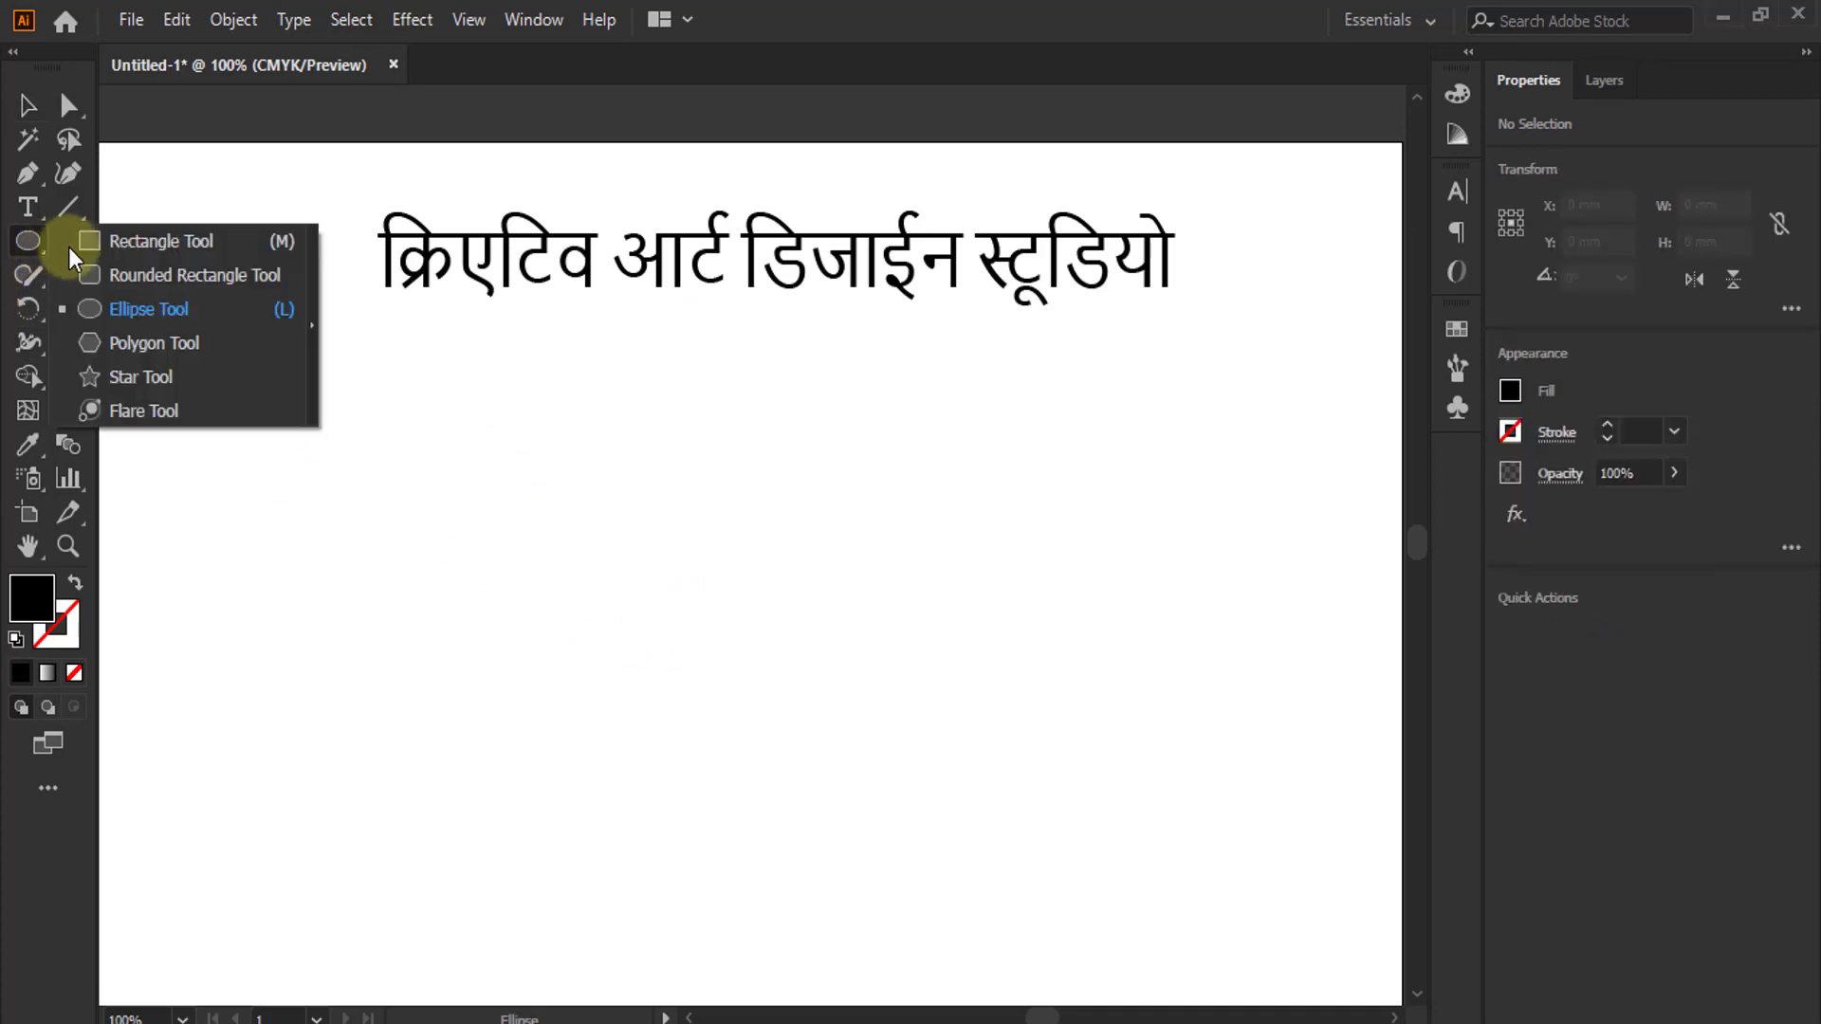
# - Draw a circle below the Hindi title with no fill and a 1 pt black stroke
pyautogui.moveTo(43, 252); pyautogui.dragTo(135, 307)
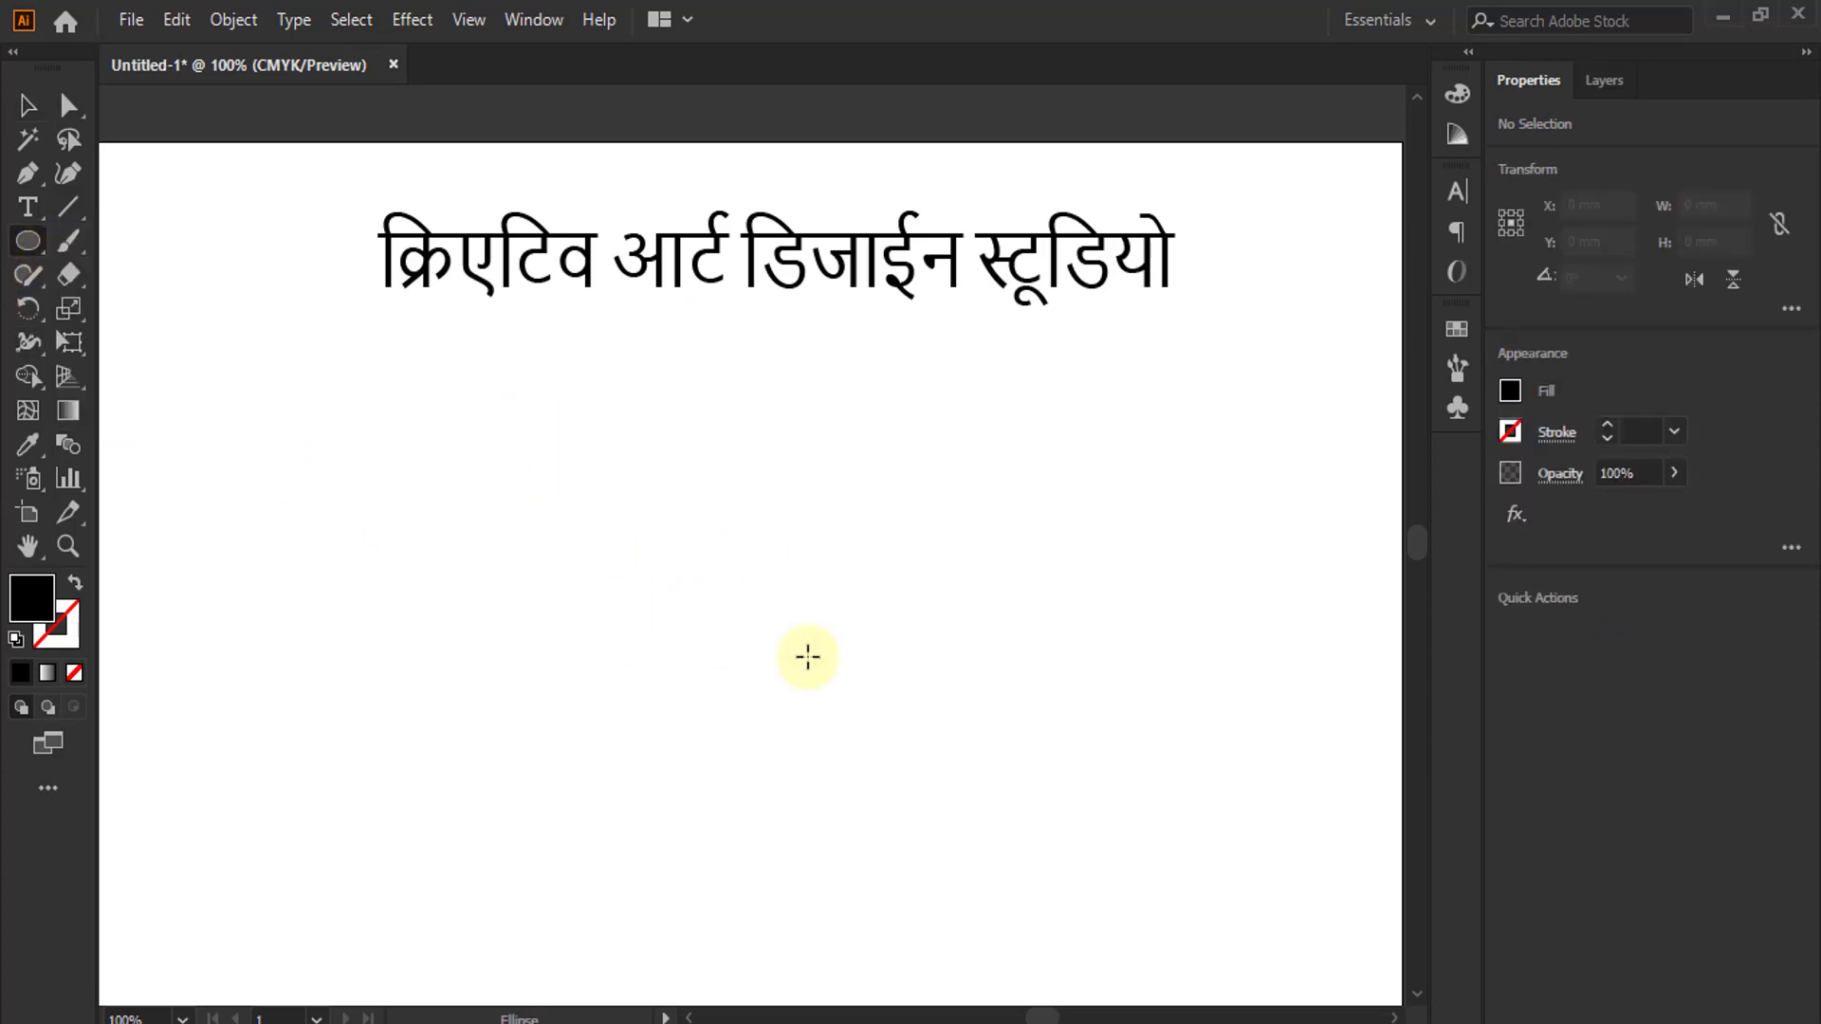
pyautogui.moveTo(756, 662); pyautogui.dragTo(984, 800)
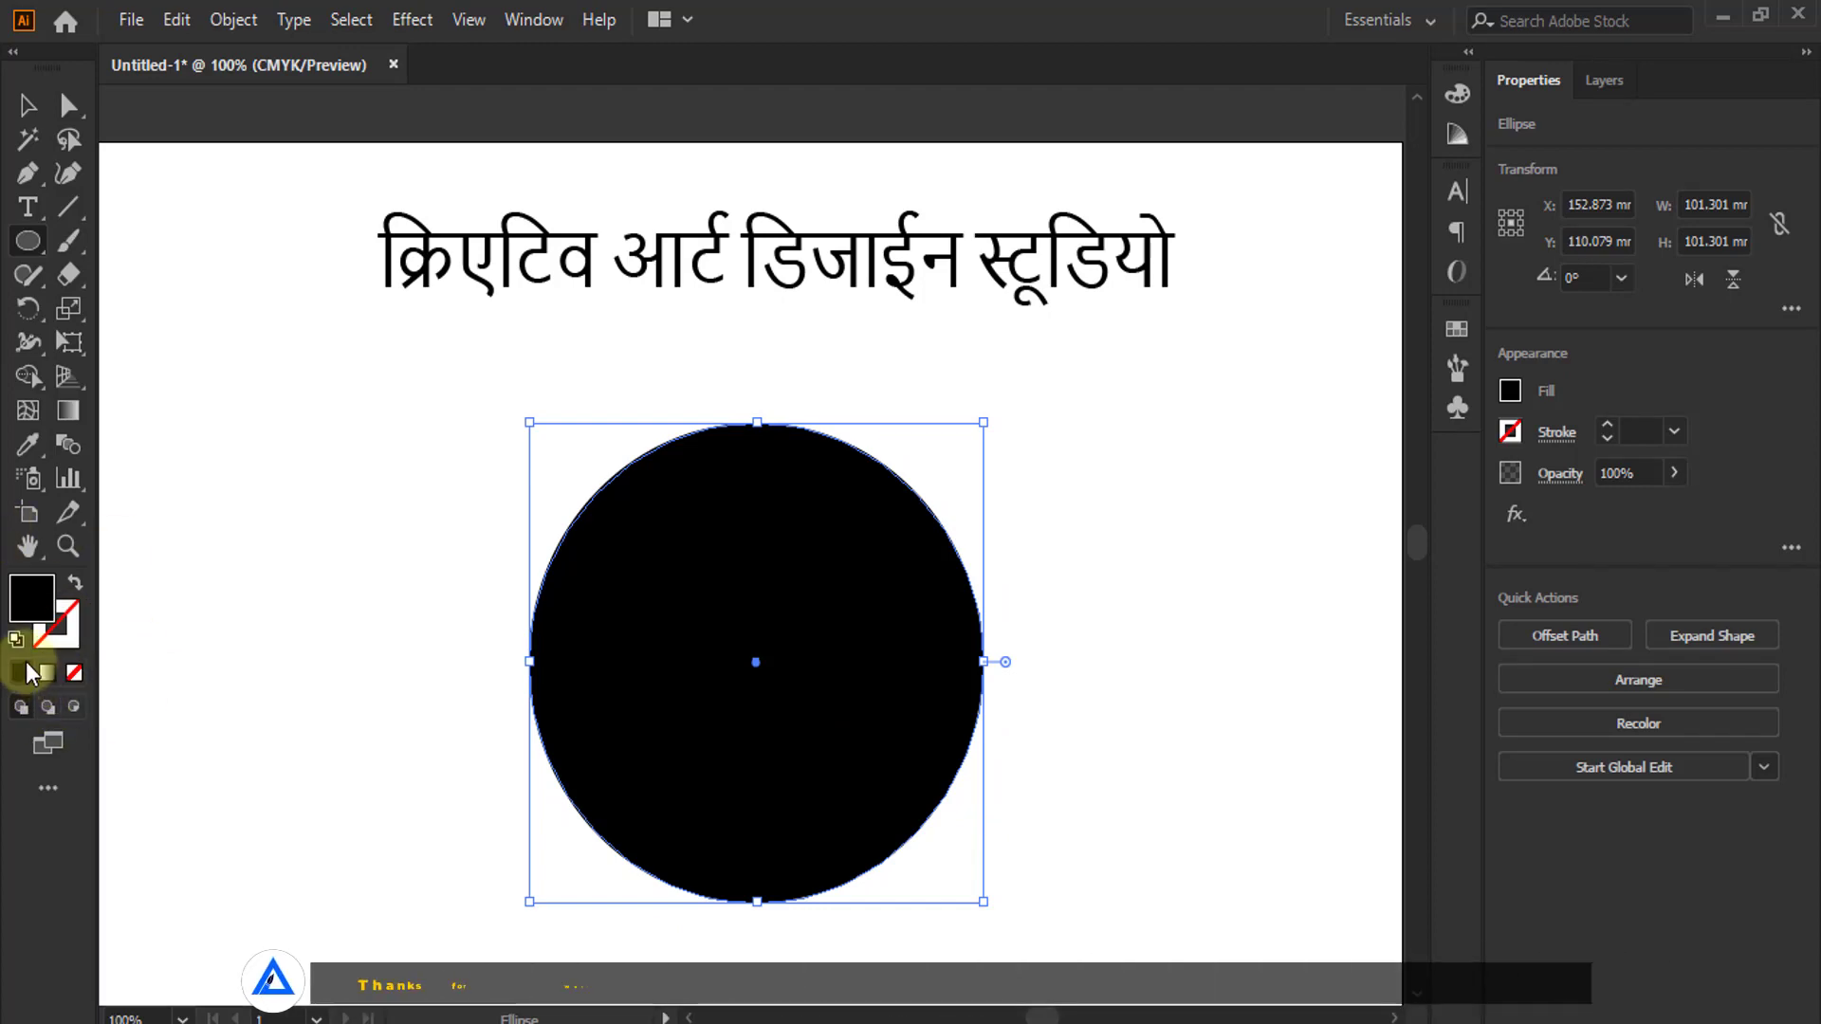
pyautogui.click(74, 674)
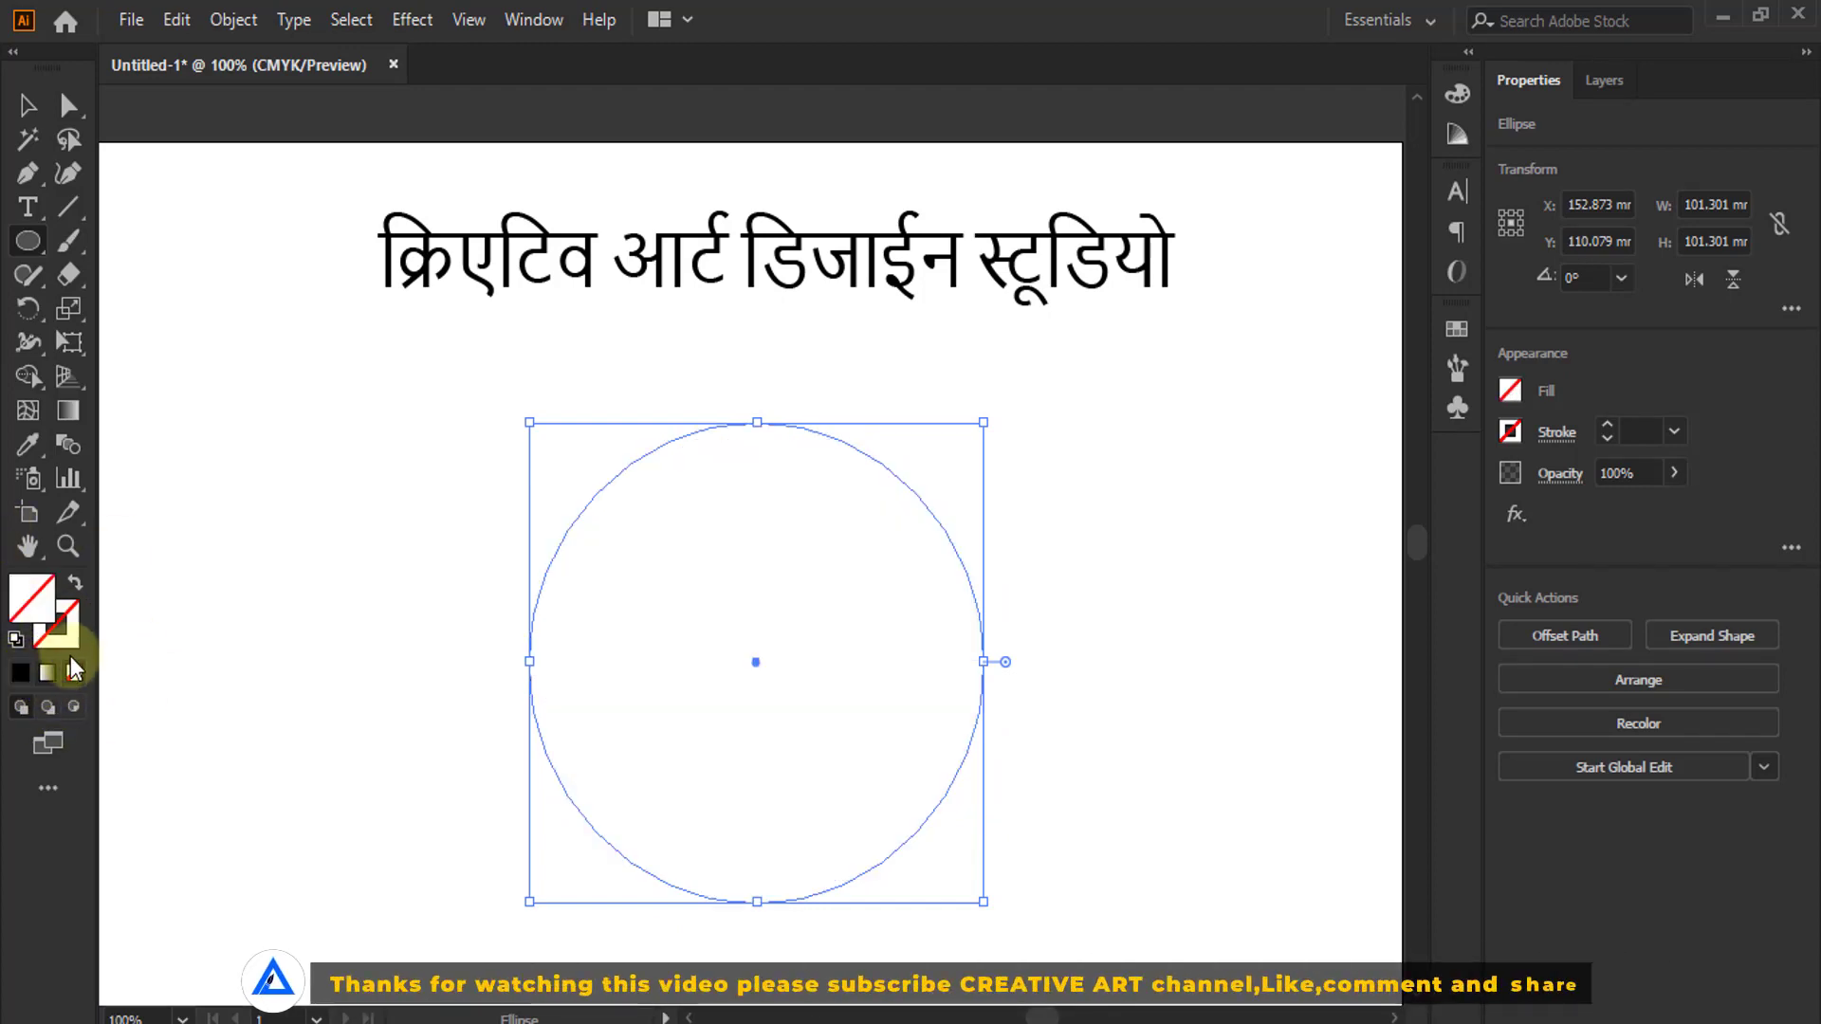
pyautogui.click(20, 675)
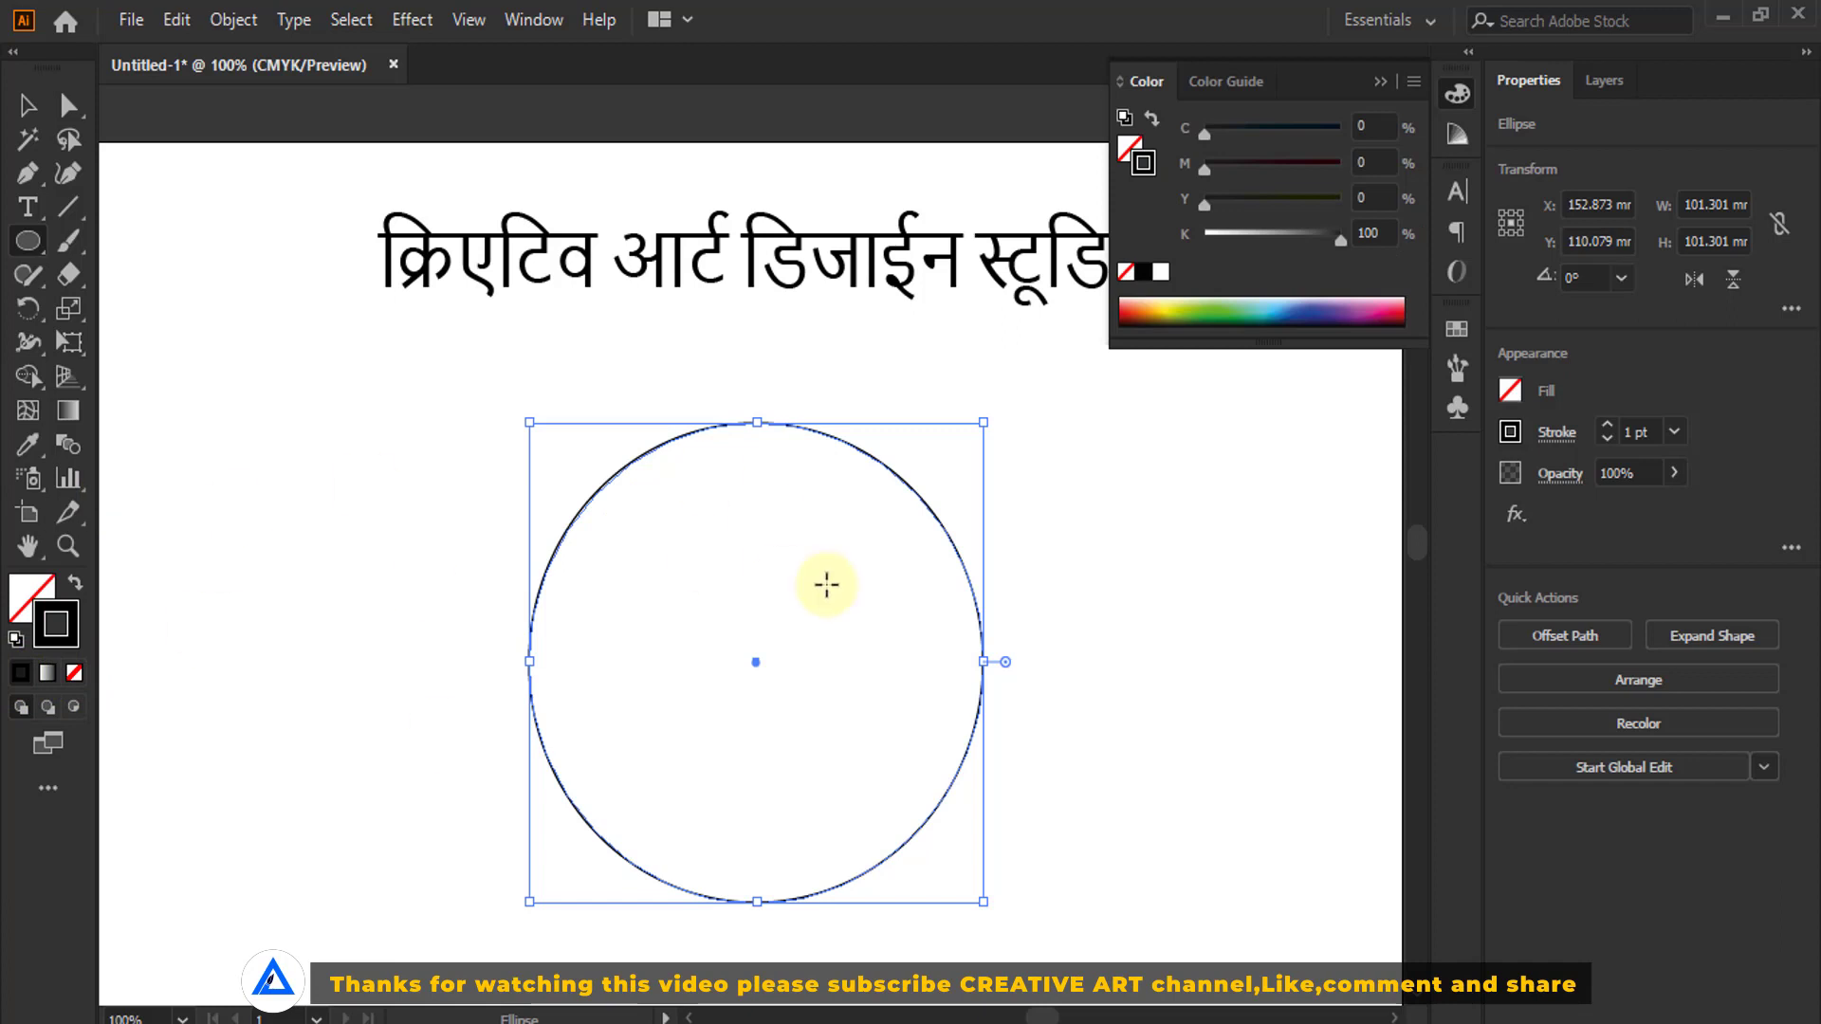
pyautogui.click(28, 106)
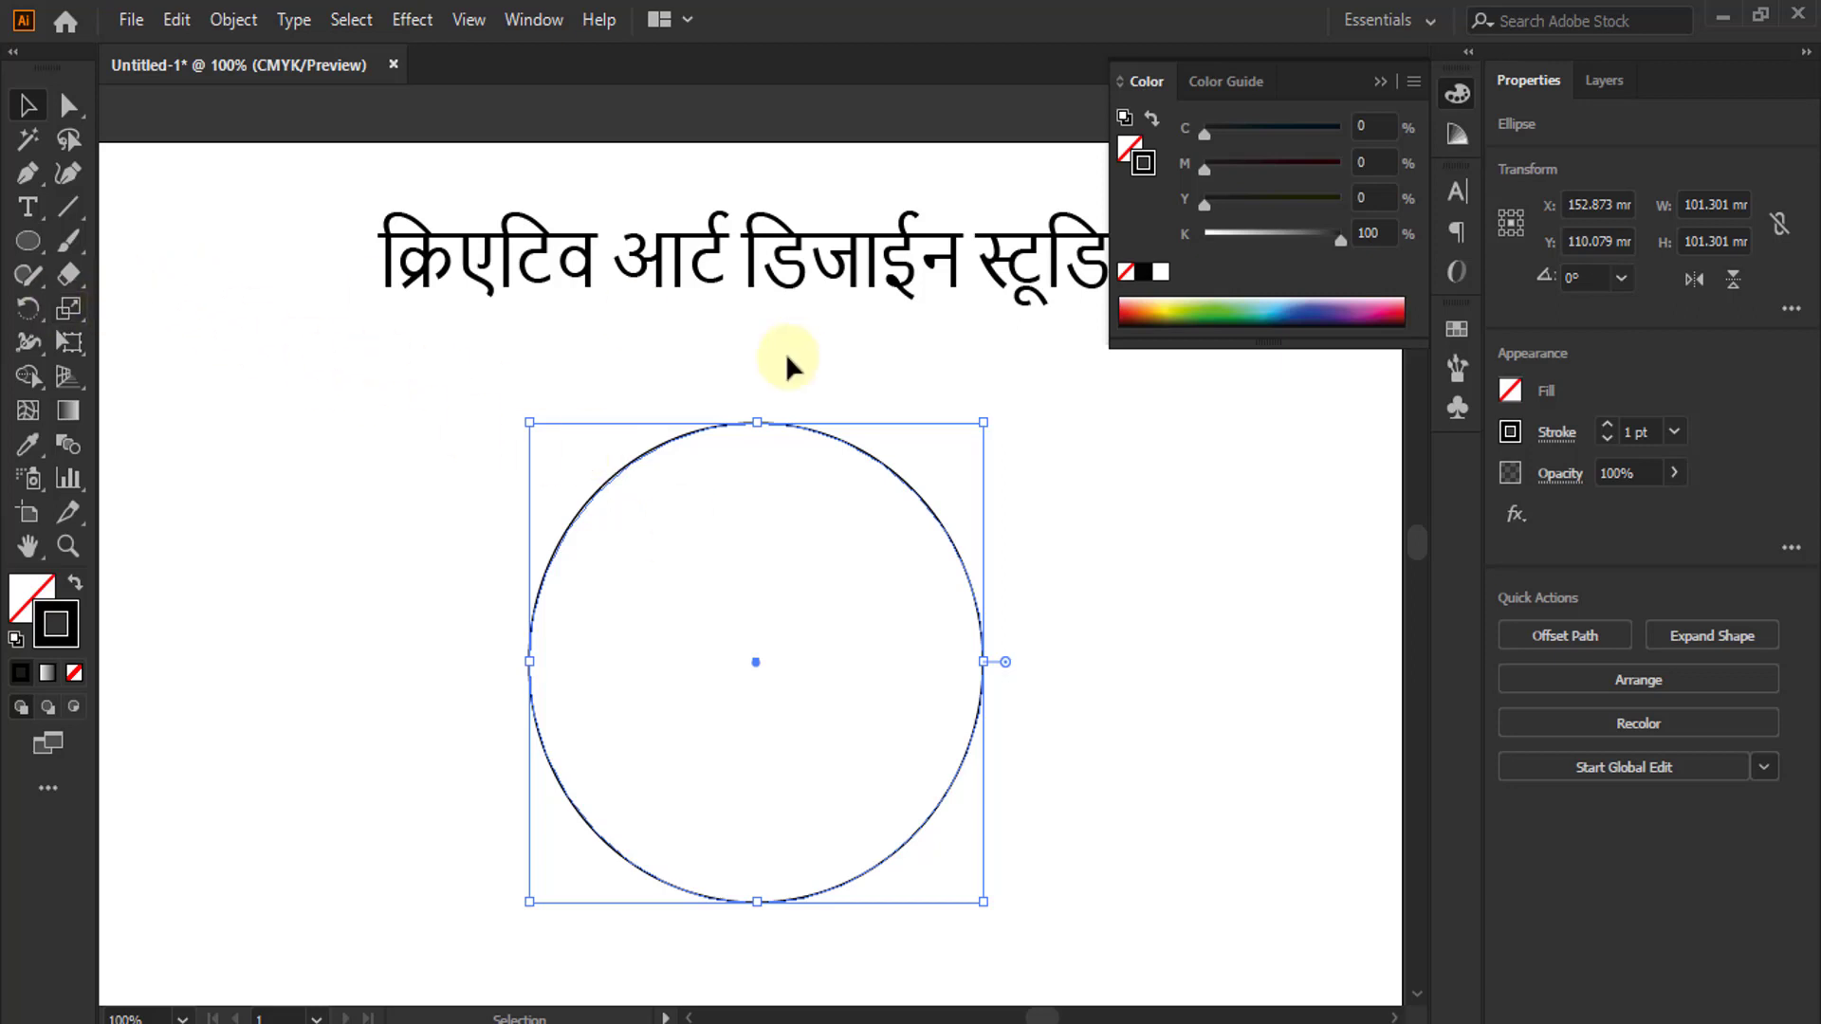
# - Copy the words क्रिएटिव आर्ट from the title and activate Type on a Path
pyautogui.click(27, 207)
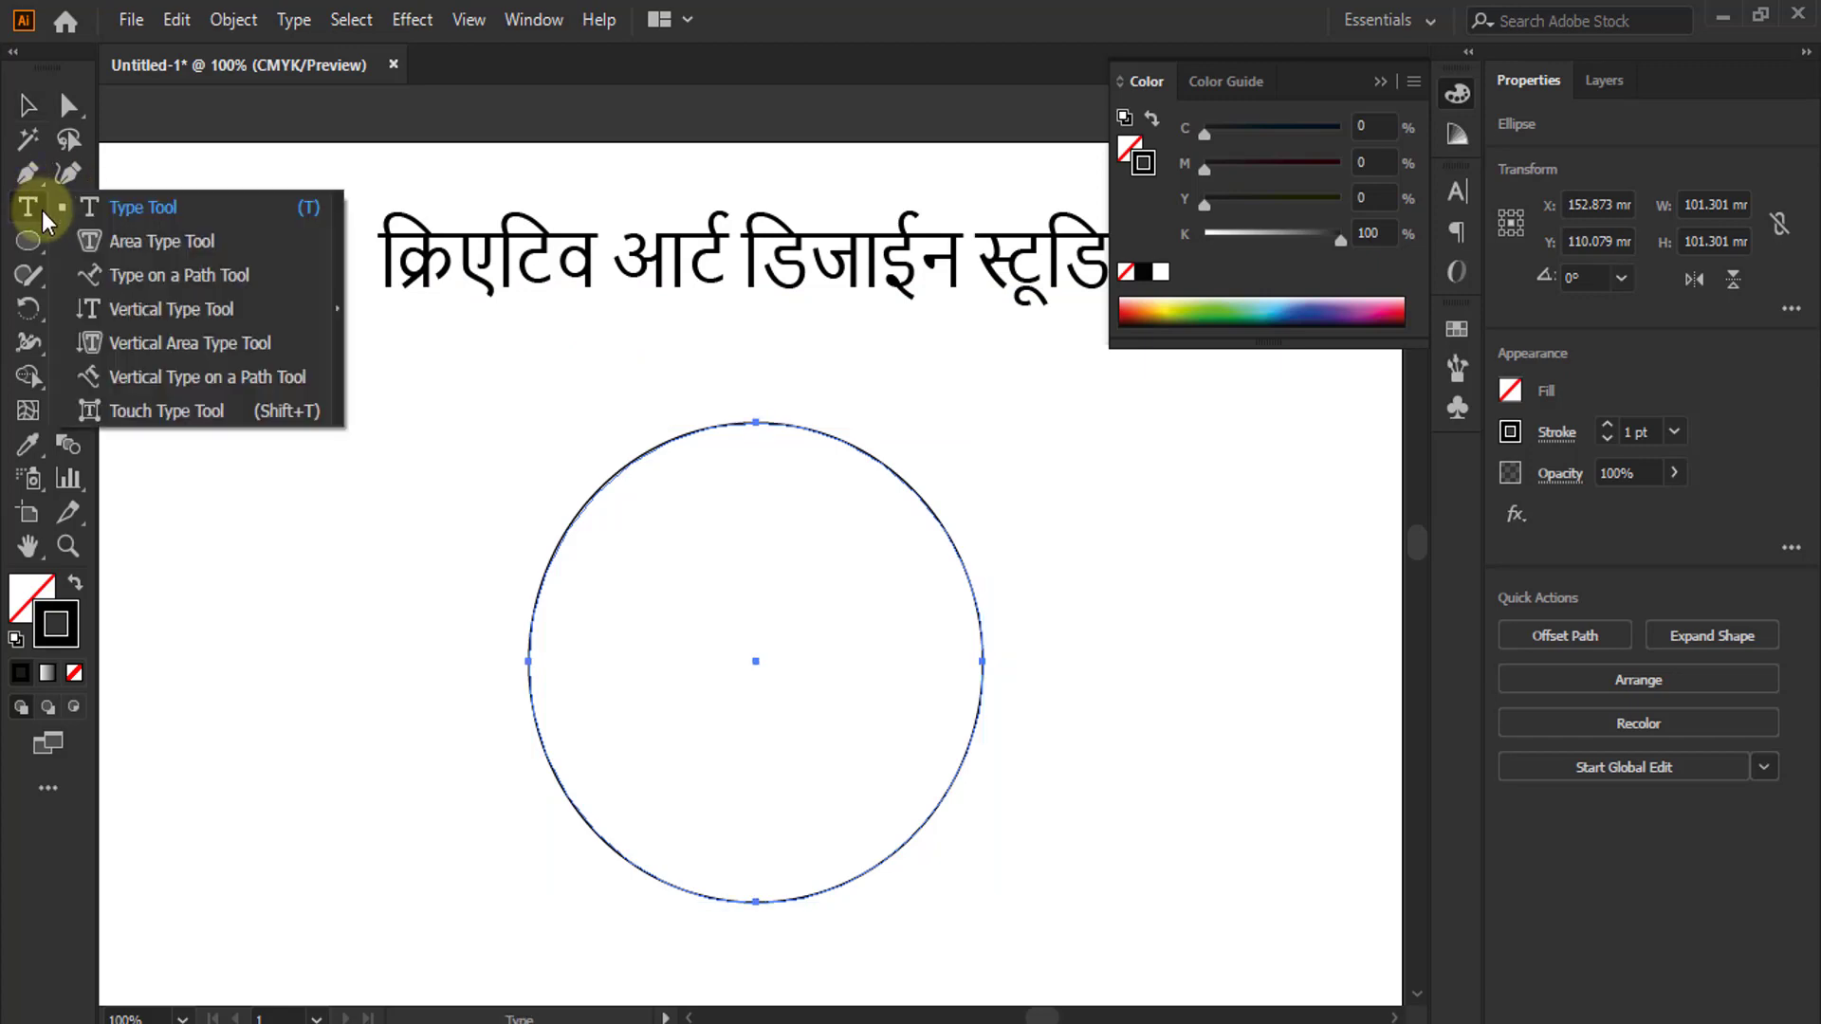
pyautogui.click(163, 208)
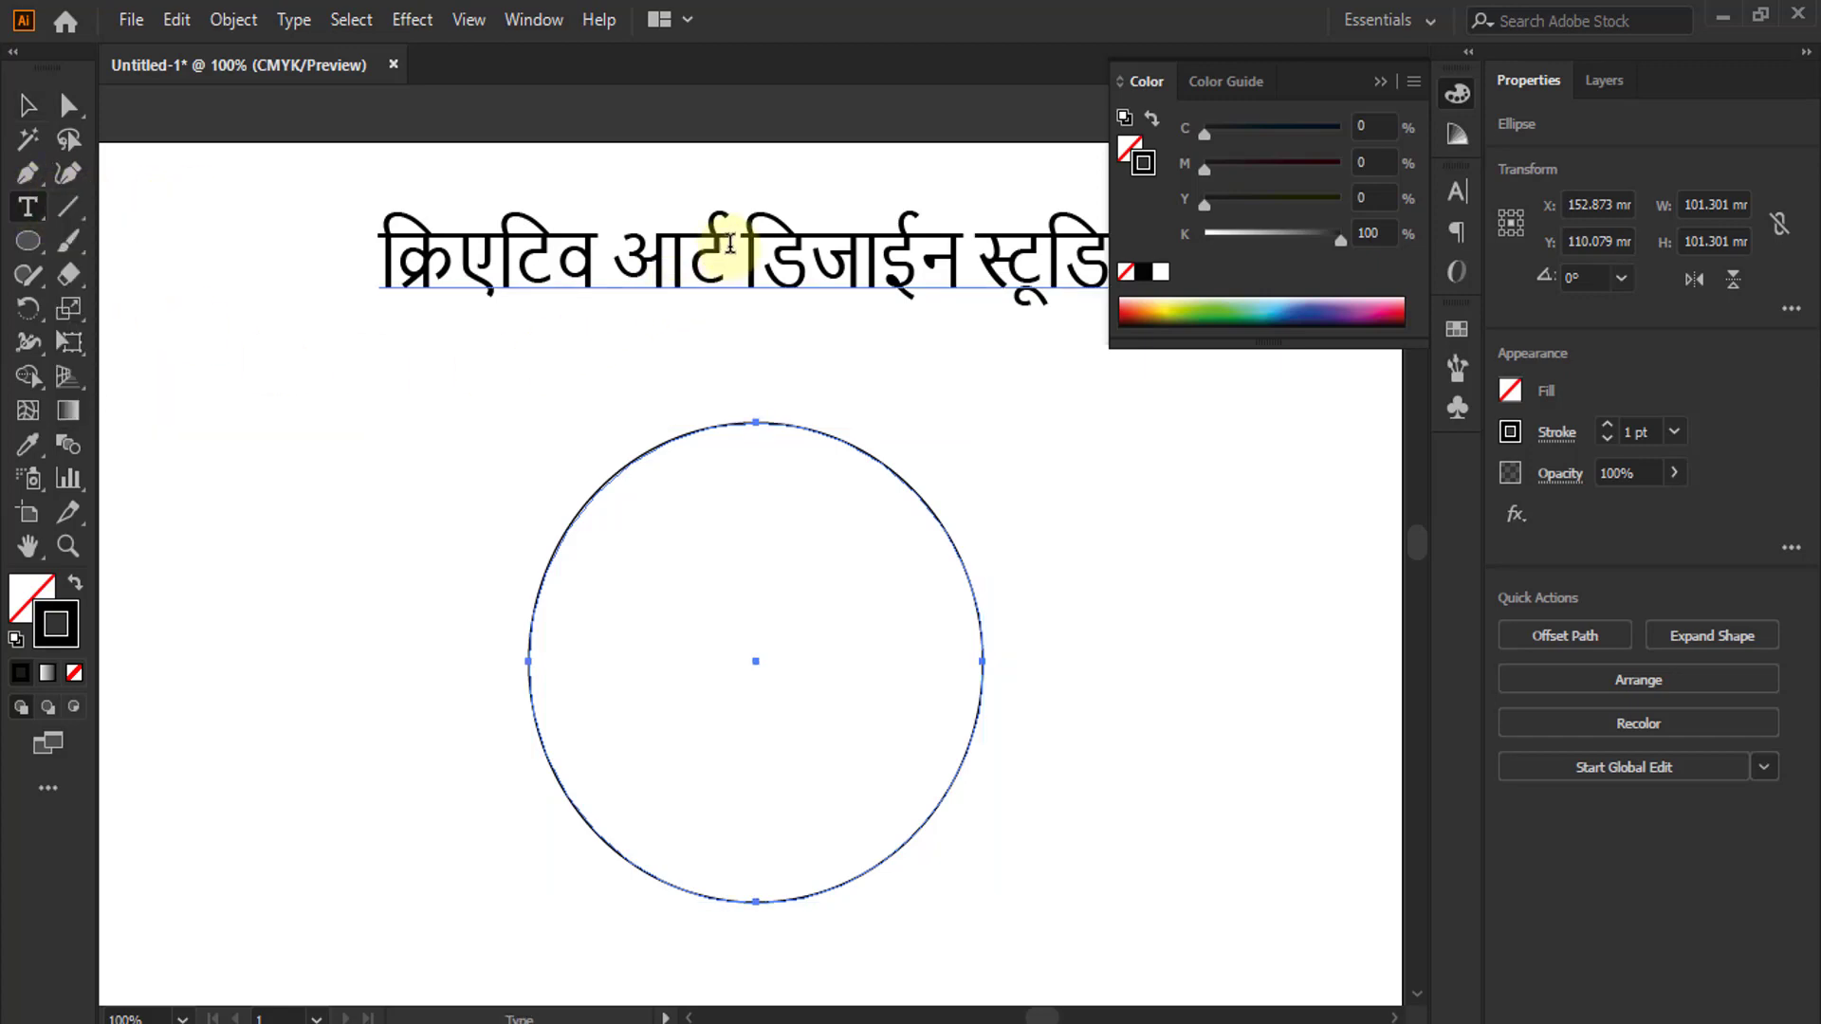
pyautogui.moveTo(731, 245); pyautogui.dragTo(314, 248)
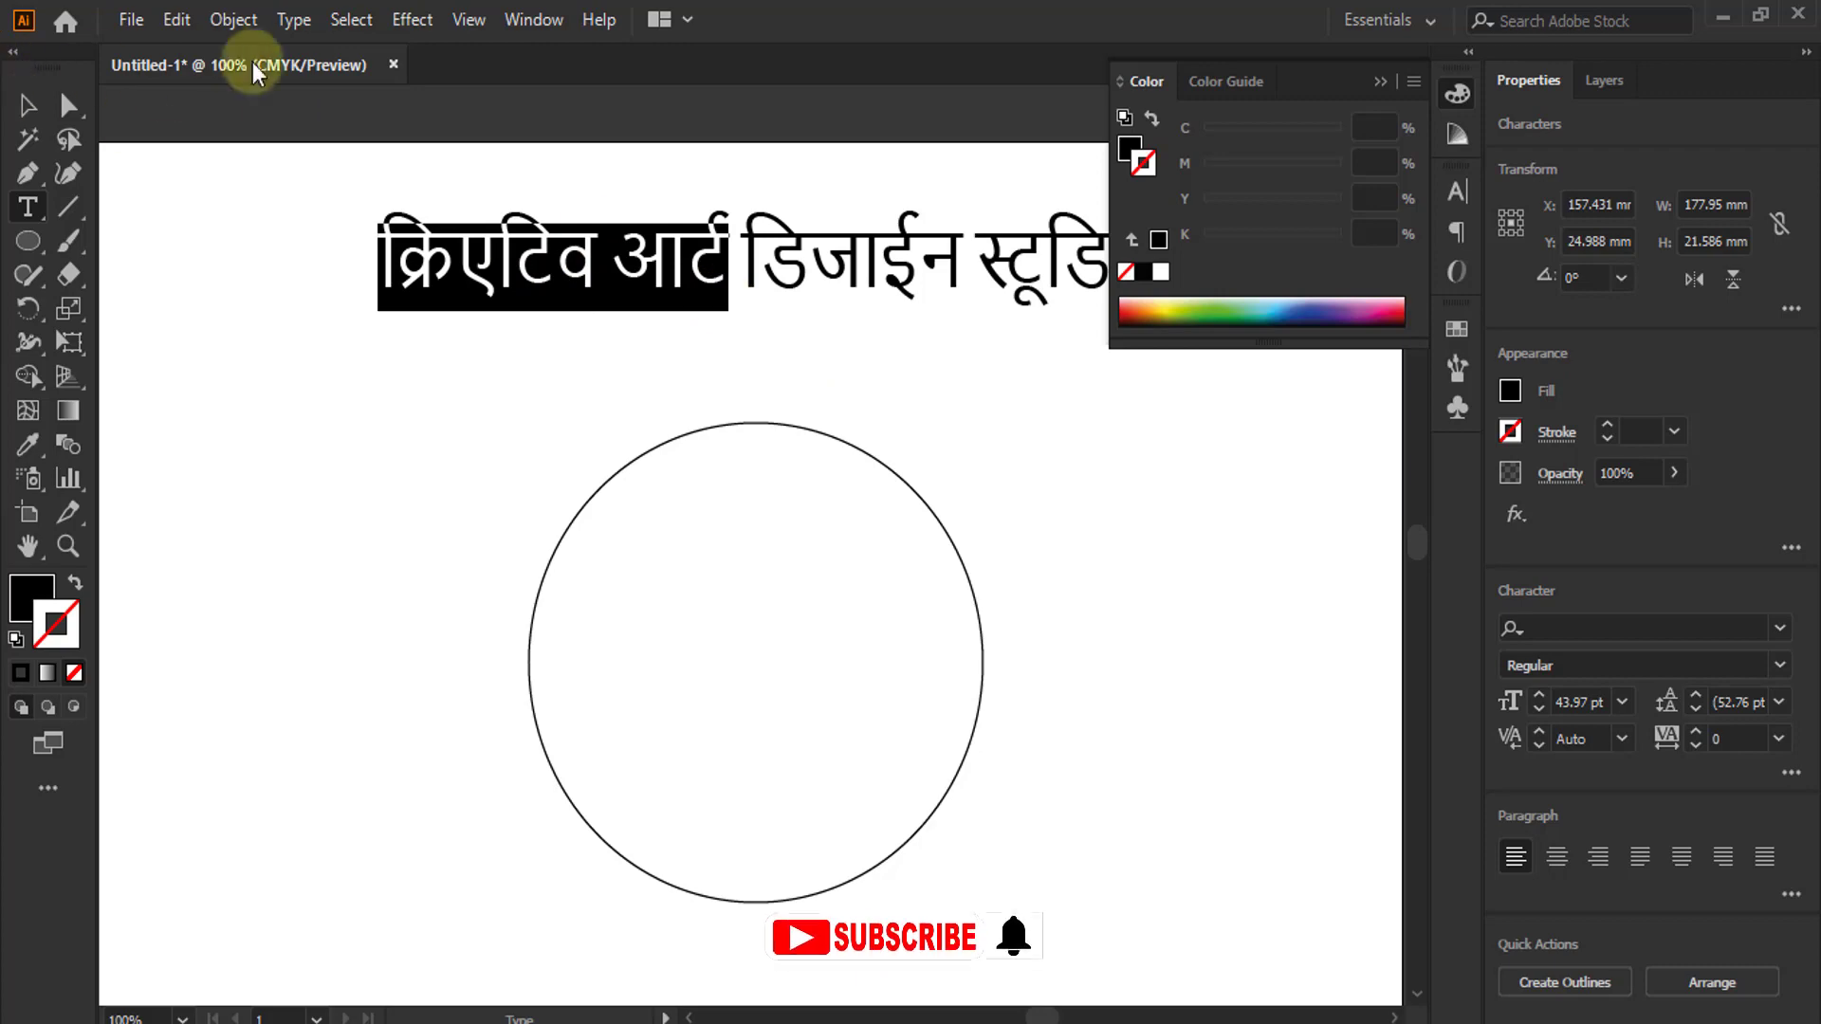
pyautogui.click(177, 19)
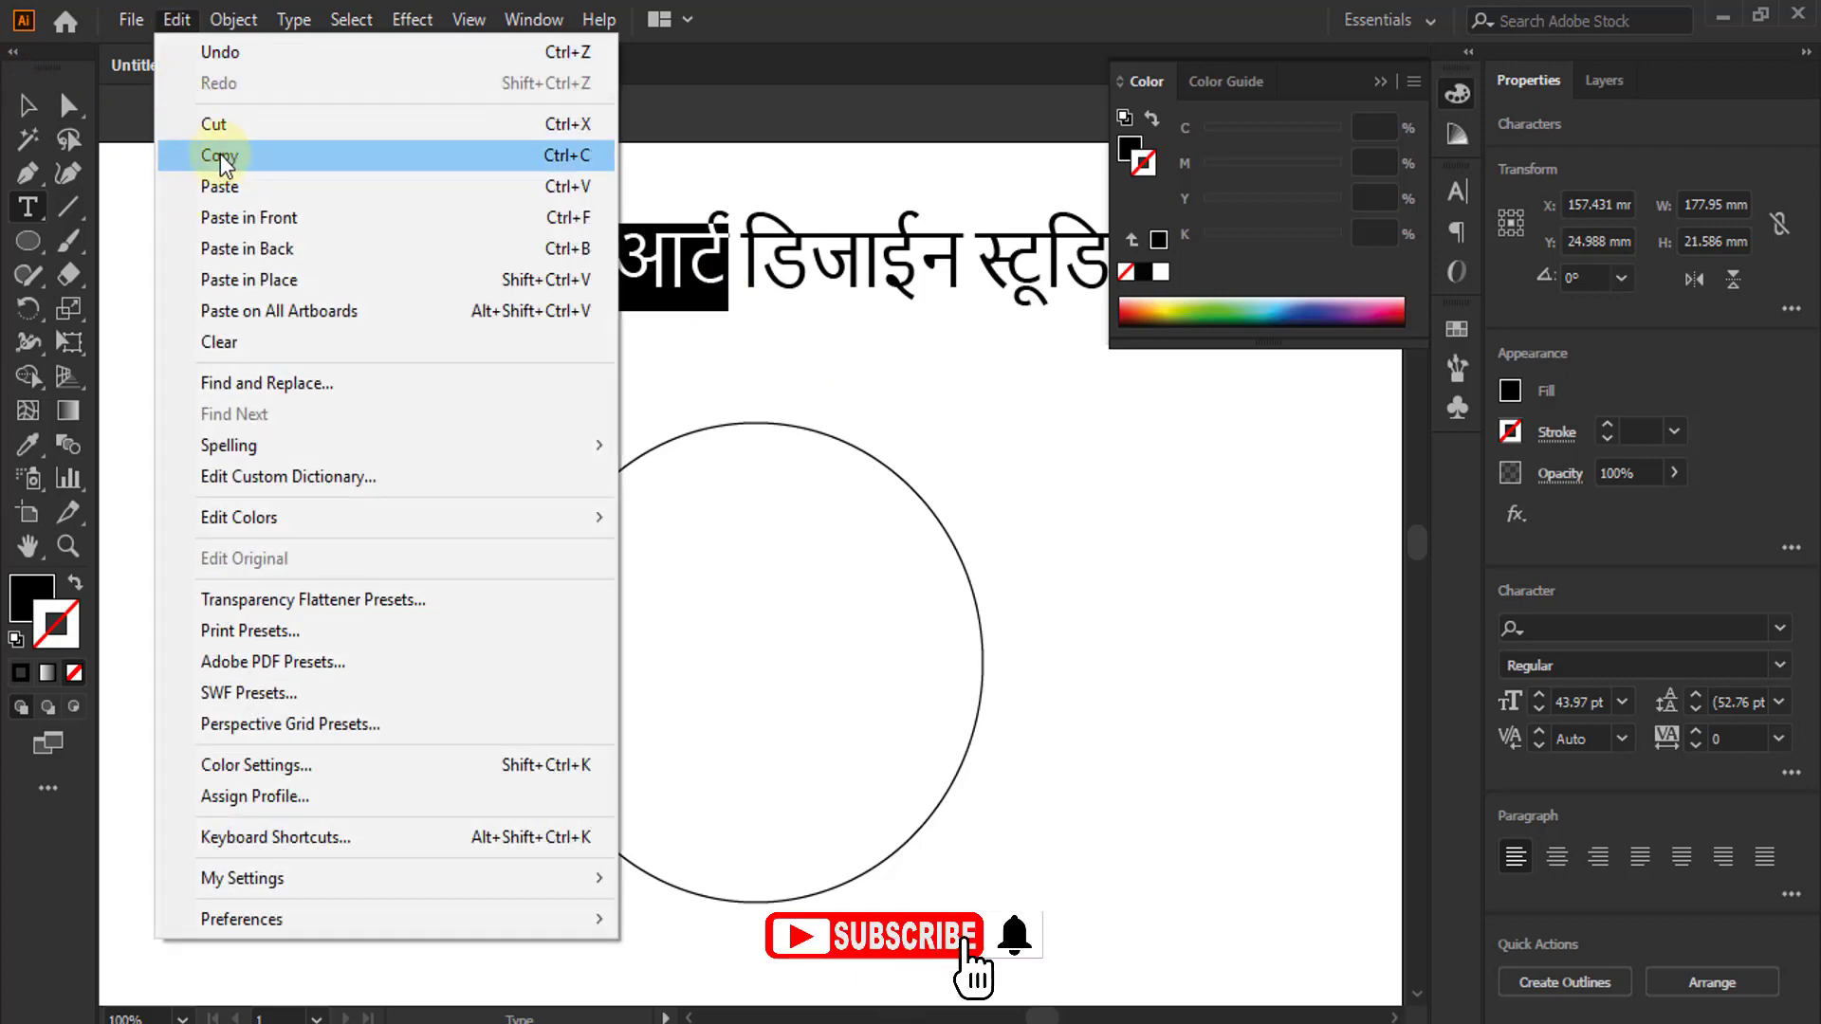
pyautogui.click(220, 159)
pyautogui.click(29, 208)
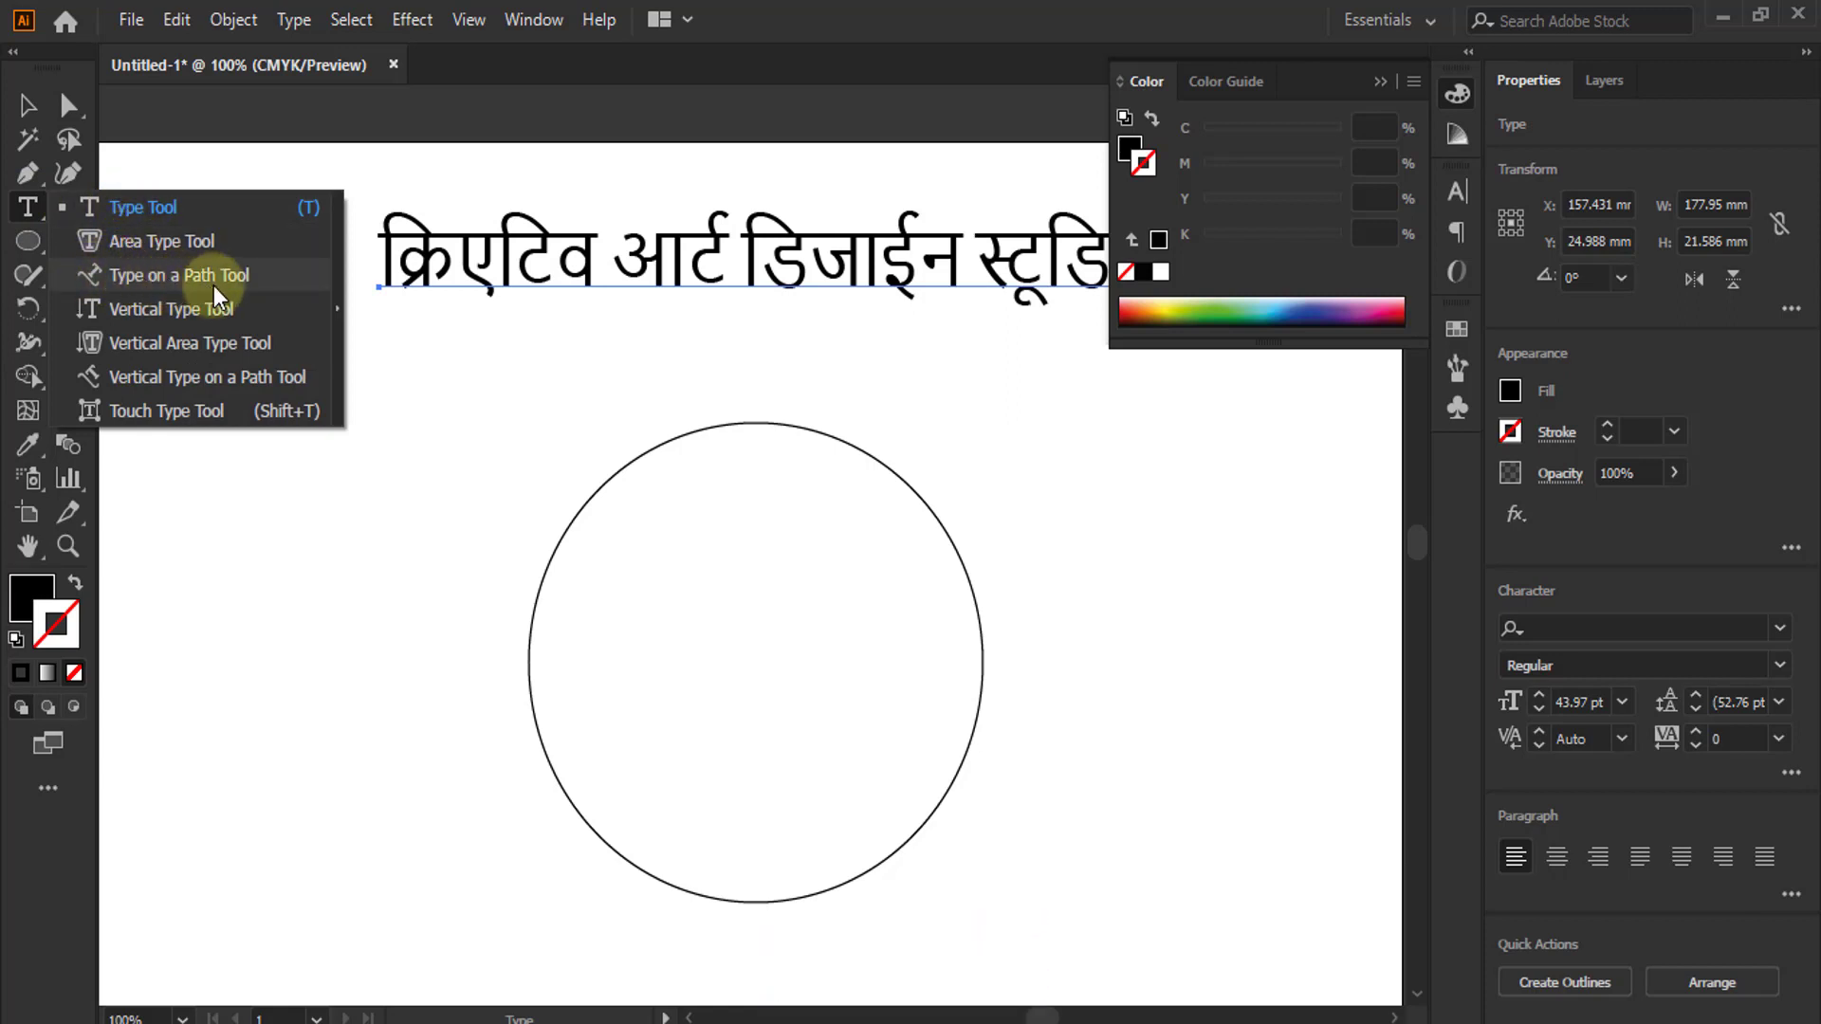
pyautogui.click(188, 274)
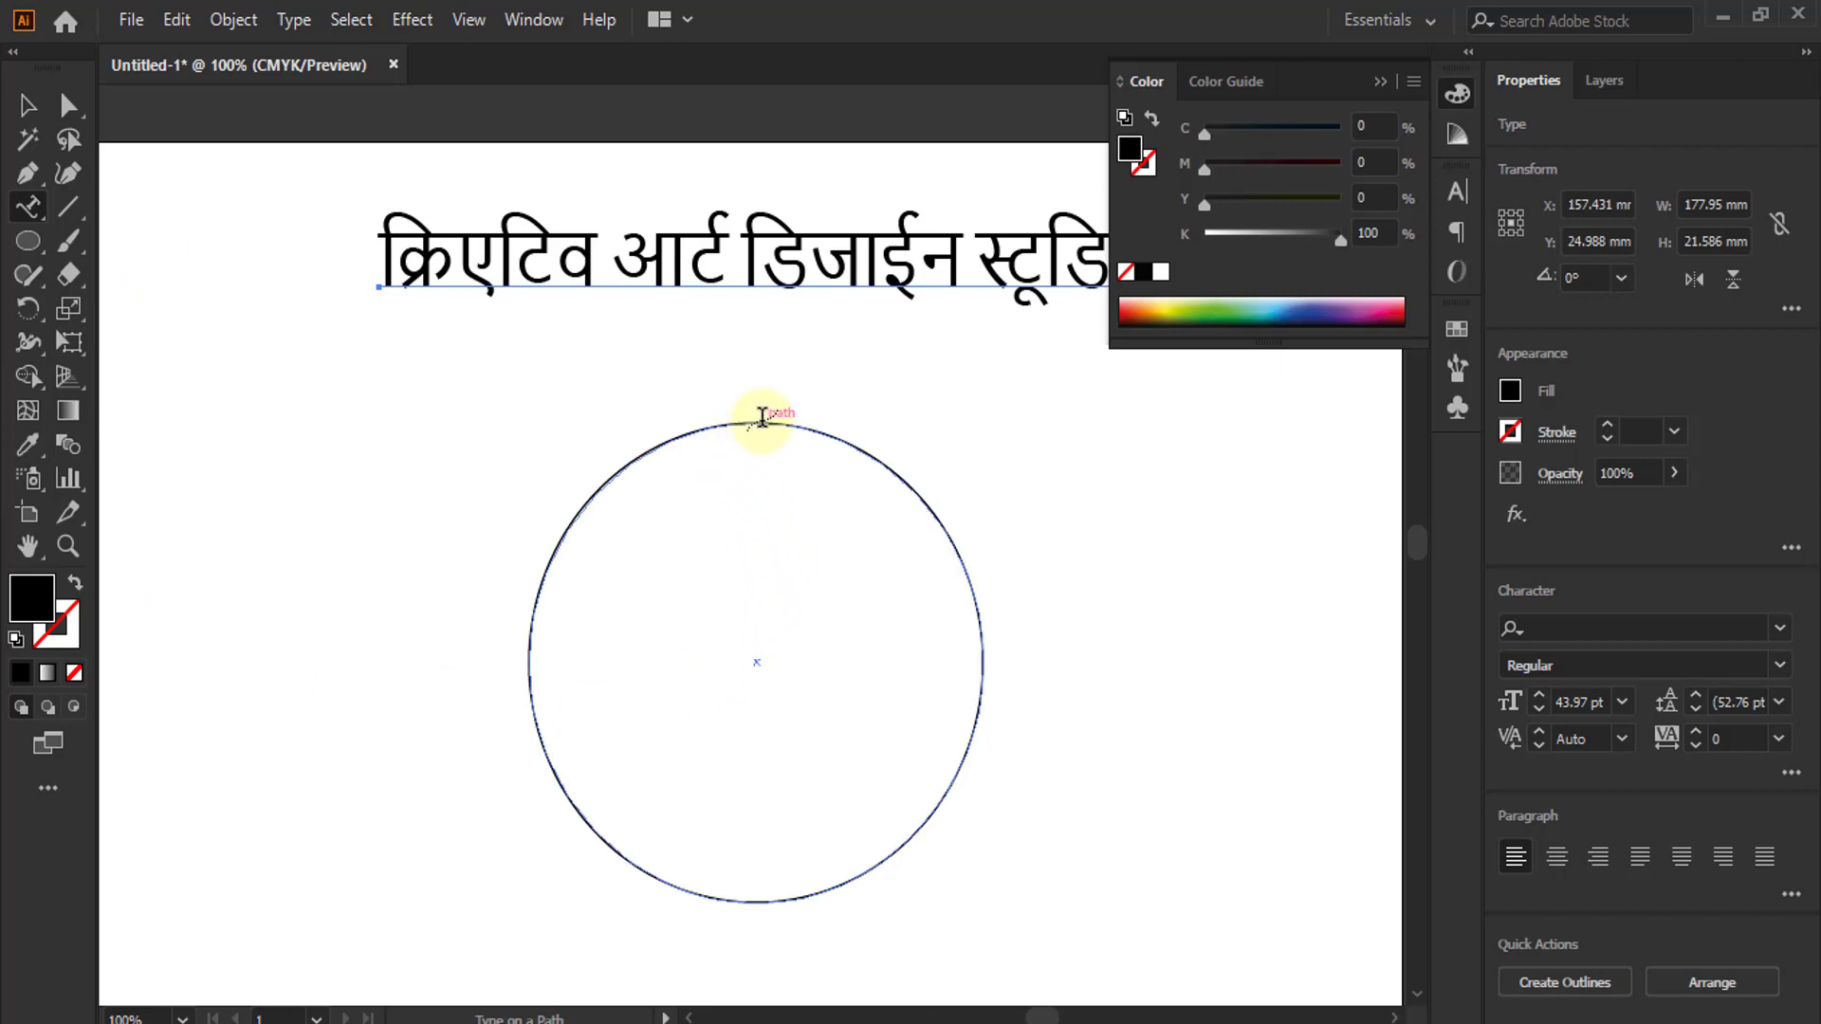
# - Turn the circle into a type path and paste क्रिएटिव आर्ट along it
pyautogui.click(762, 416)
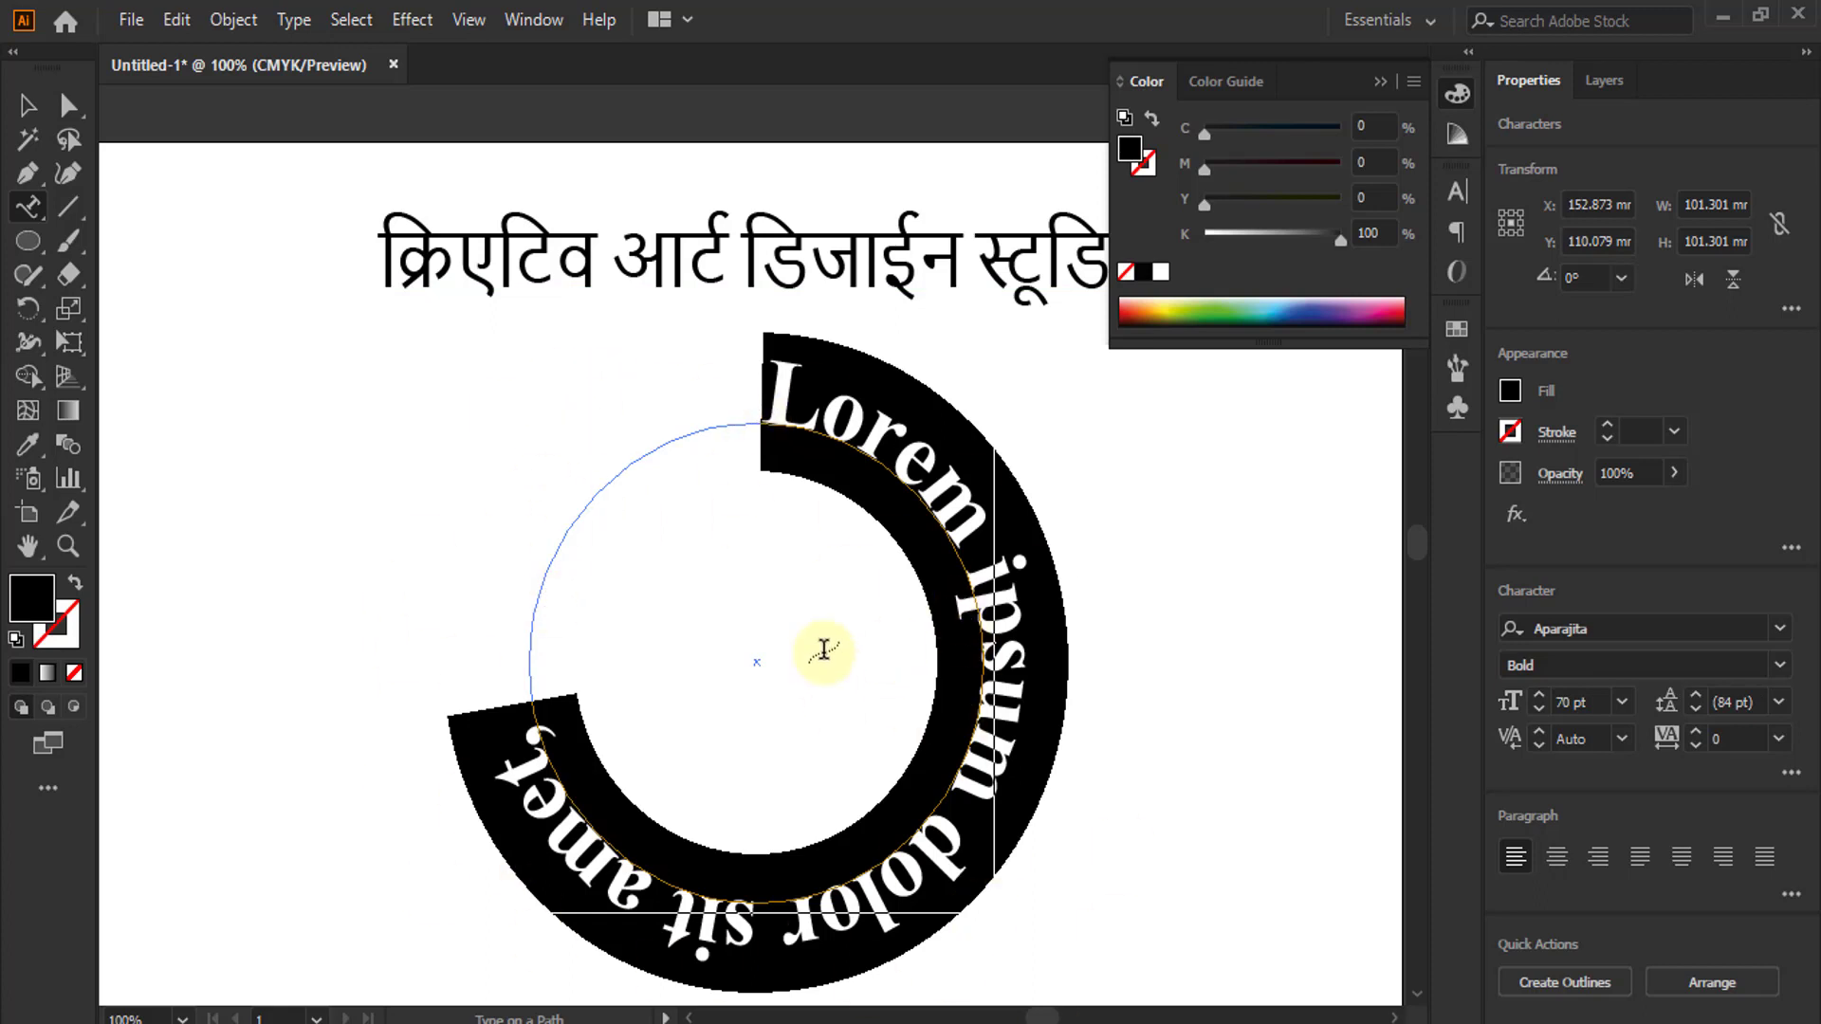
pyautogui.press('BackSpace')
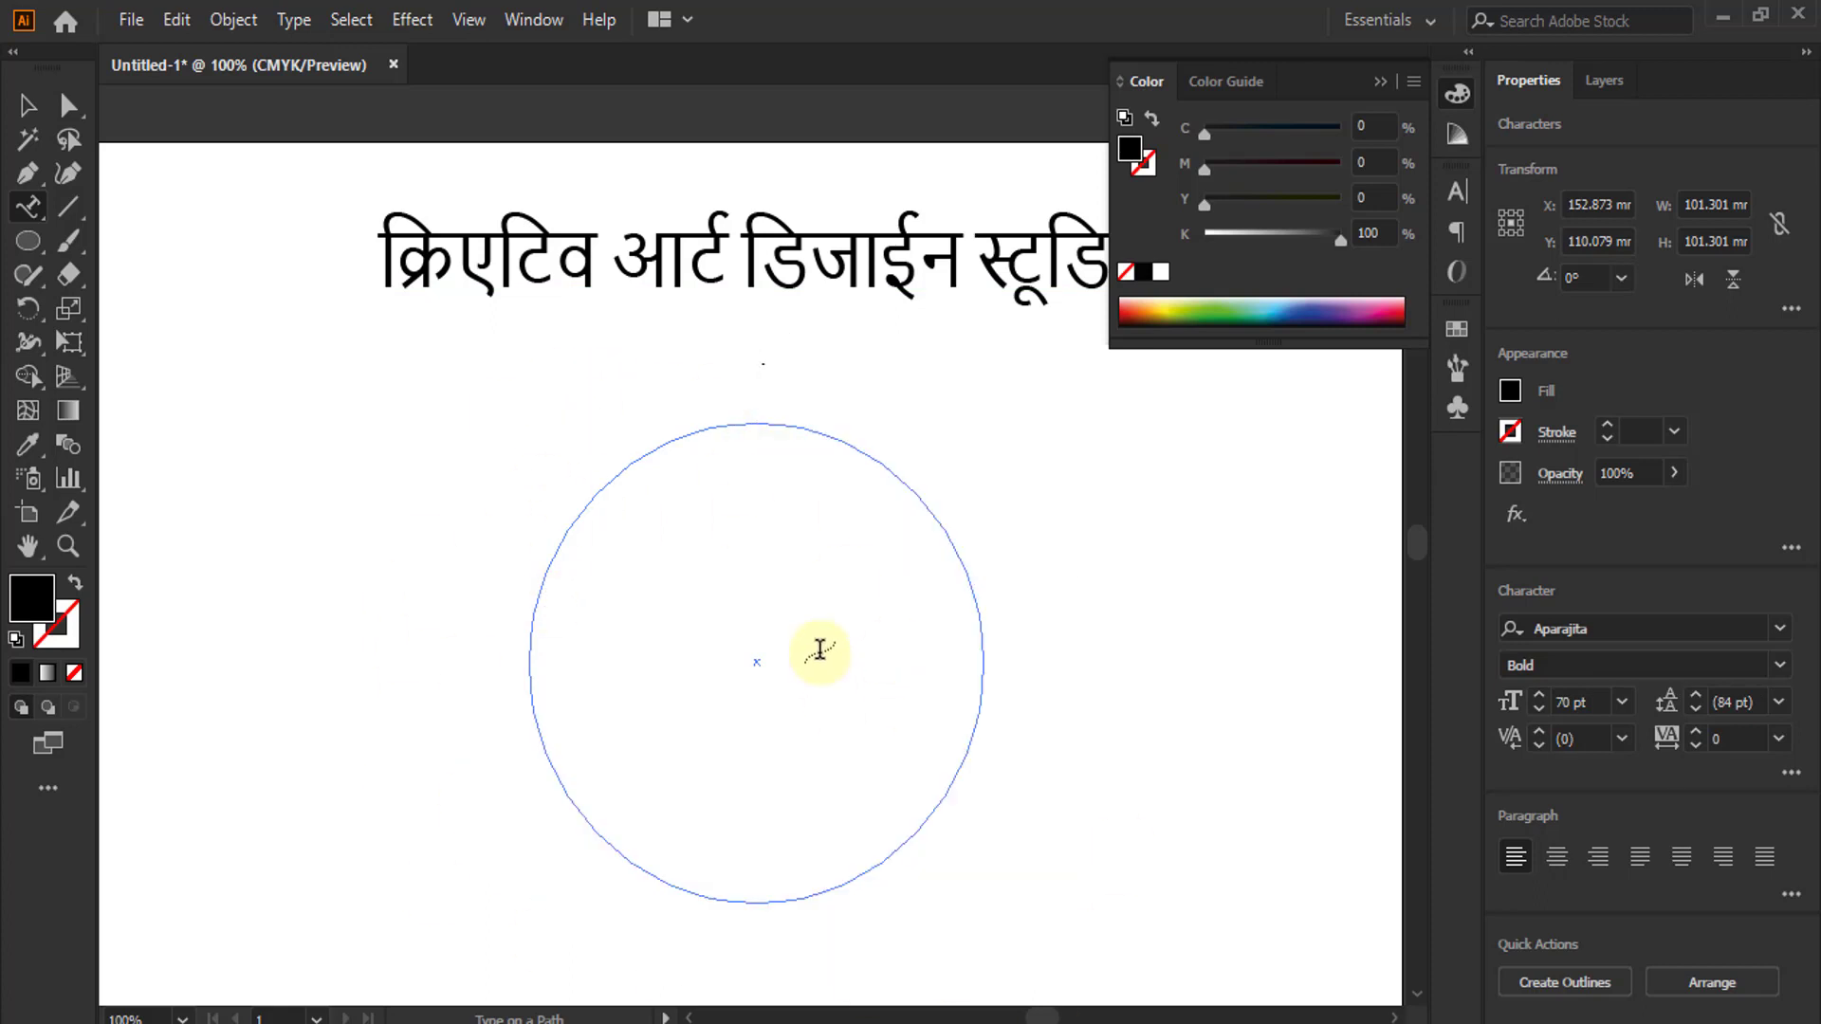
pyautogui.press('Escape')
pyautogui.hotkey('ctrl', 'v')
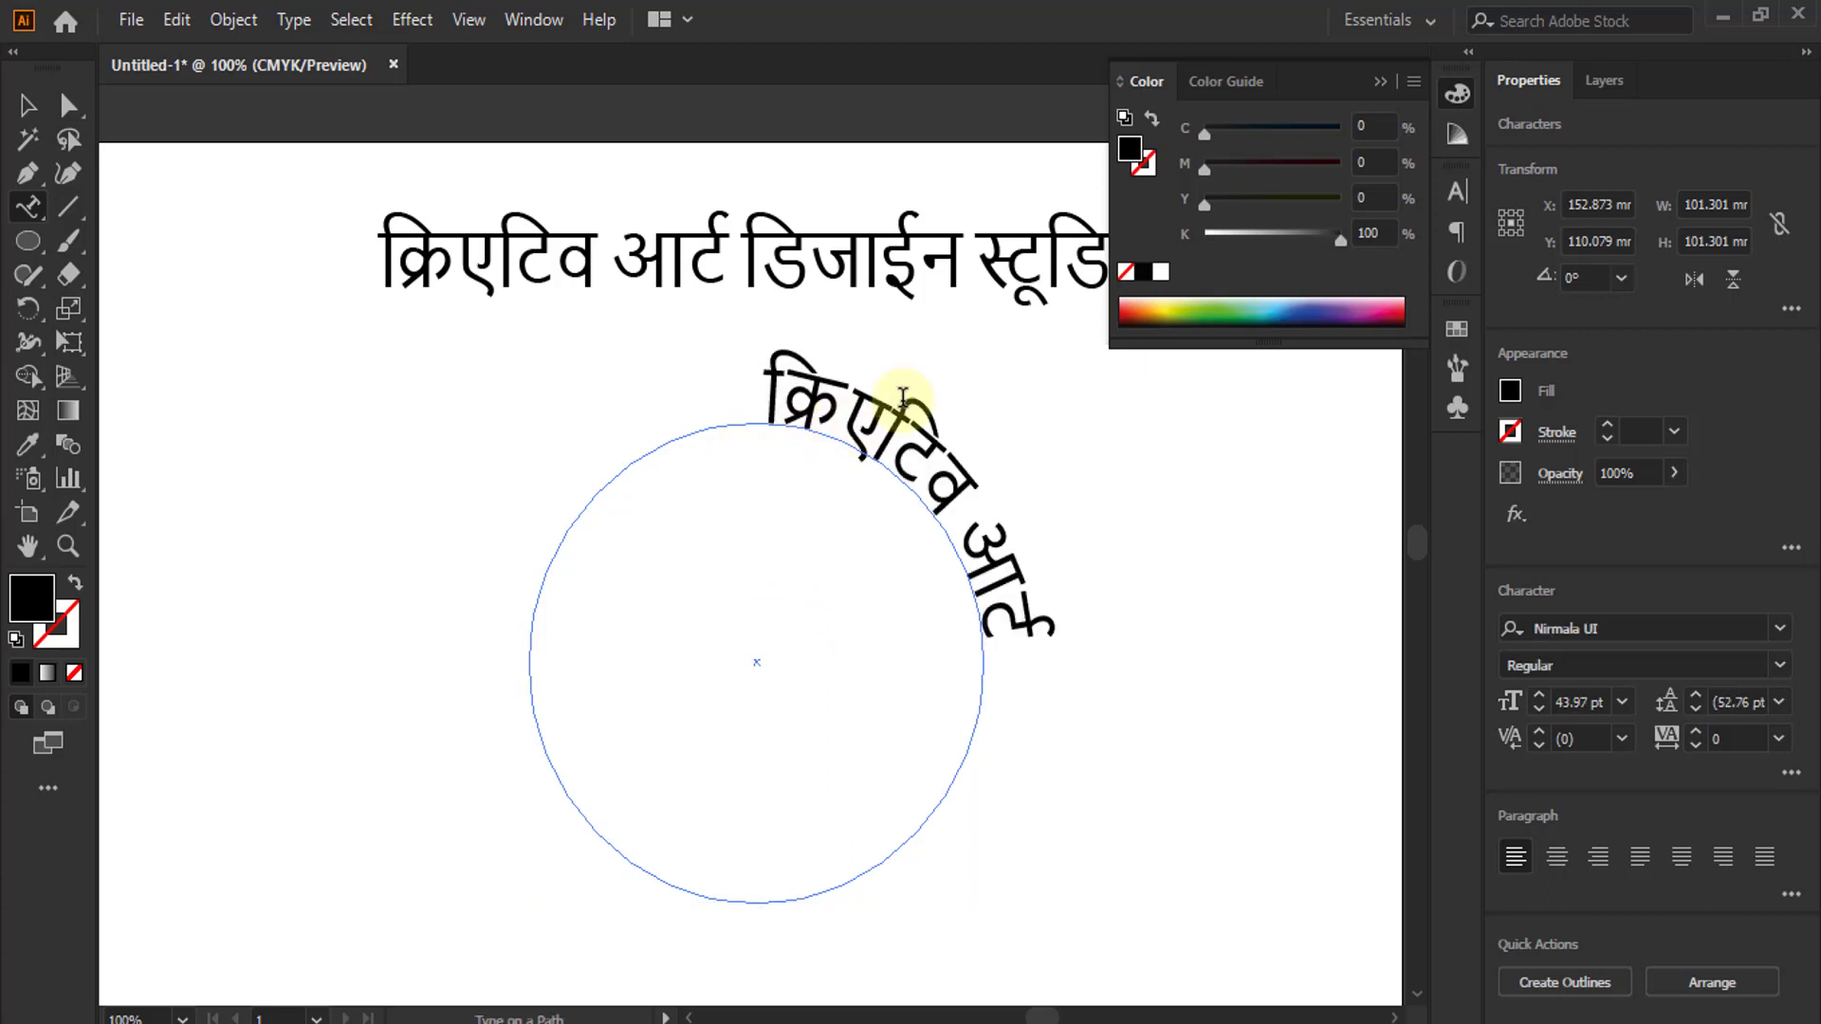
pyautogui.scroll(3, 887, 398)
pyautogui.scroll(1, 696, 367)
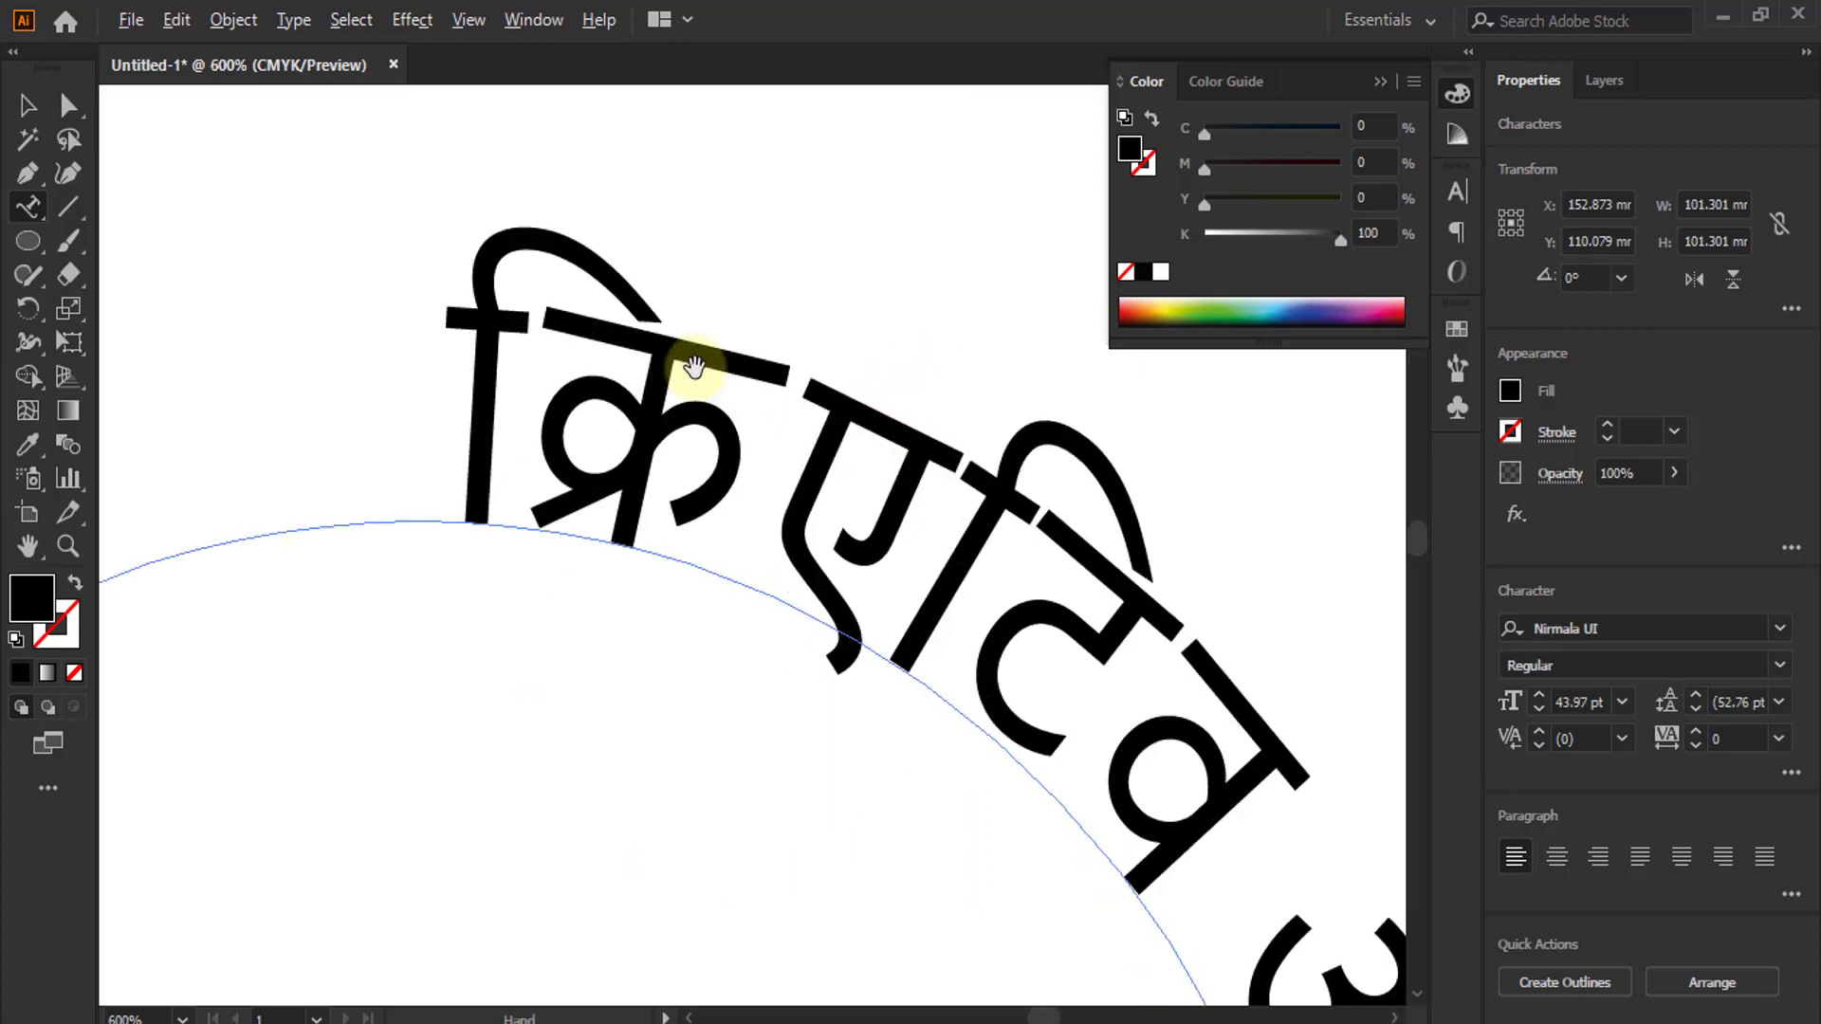
pyautogui.scroll(1, 691, 358)
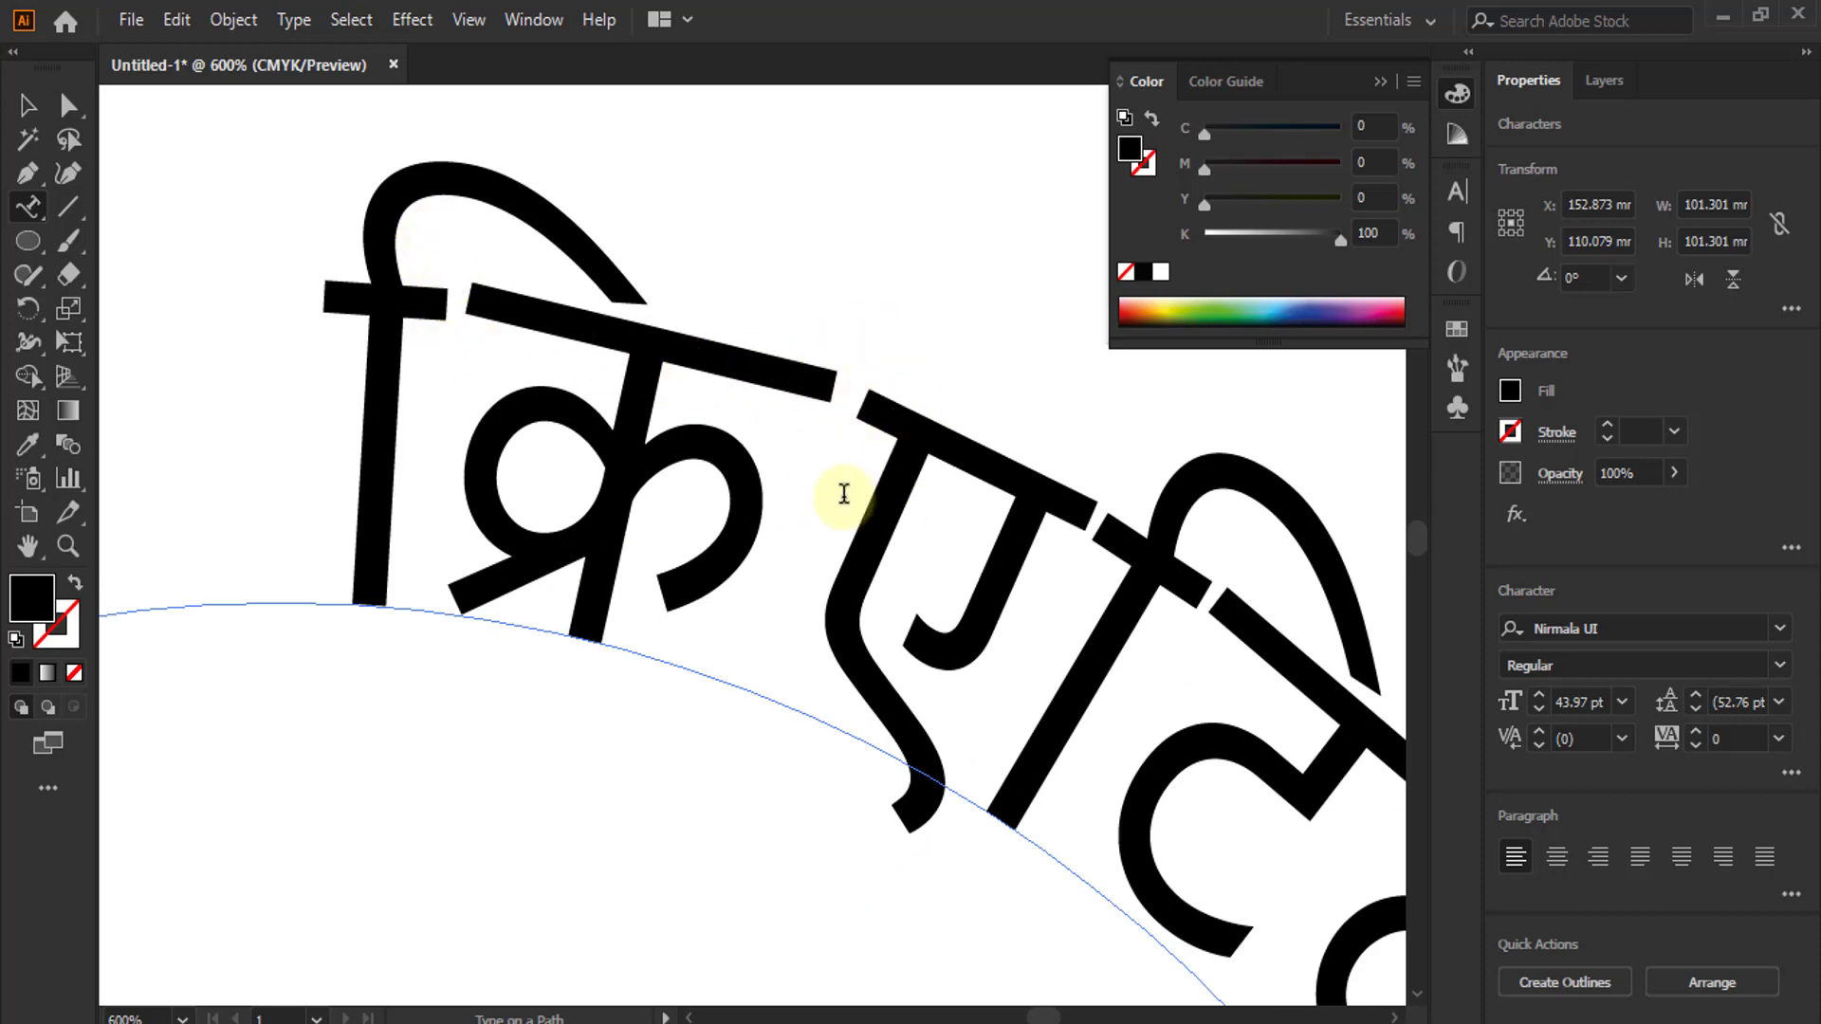
pyautogui.scroll(-2, 671, 317)
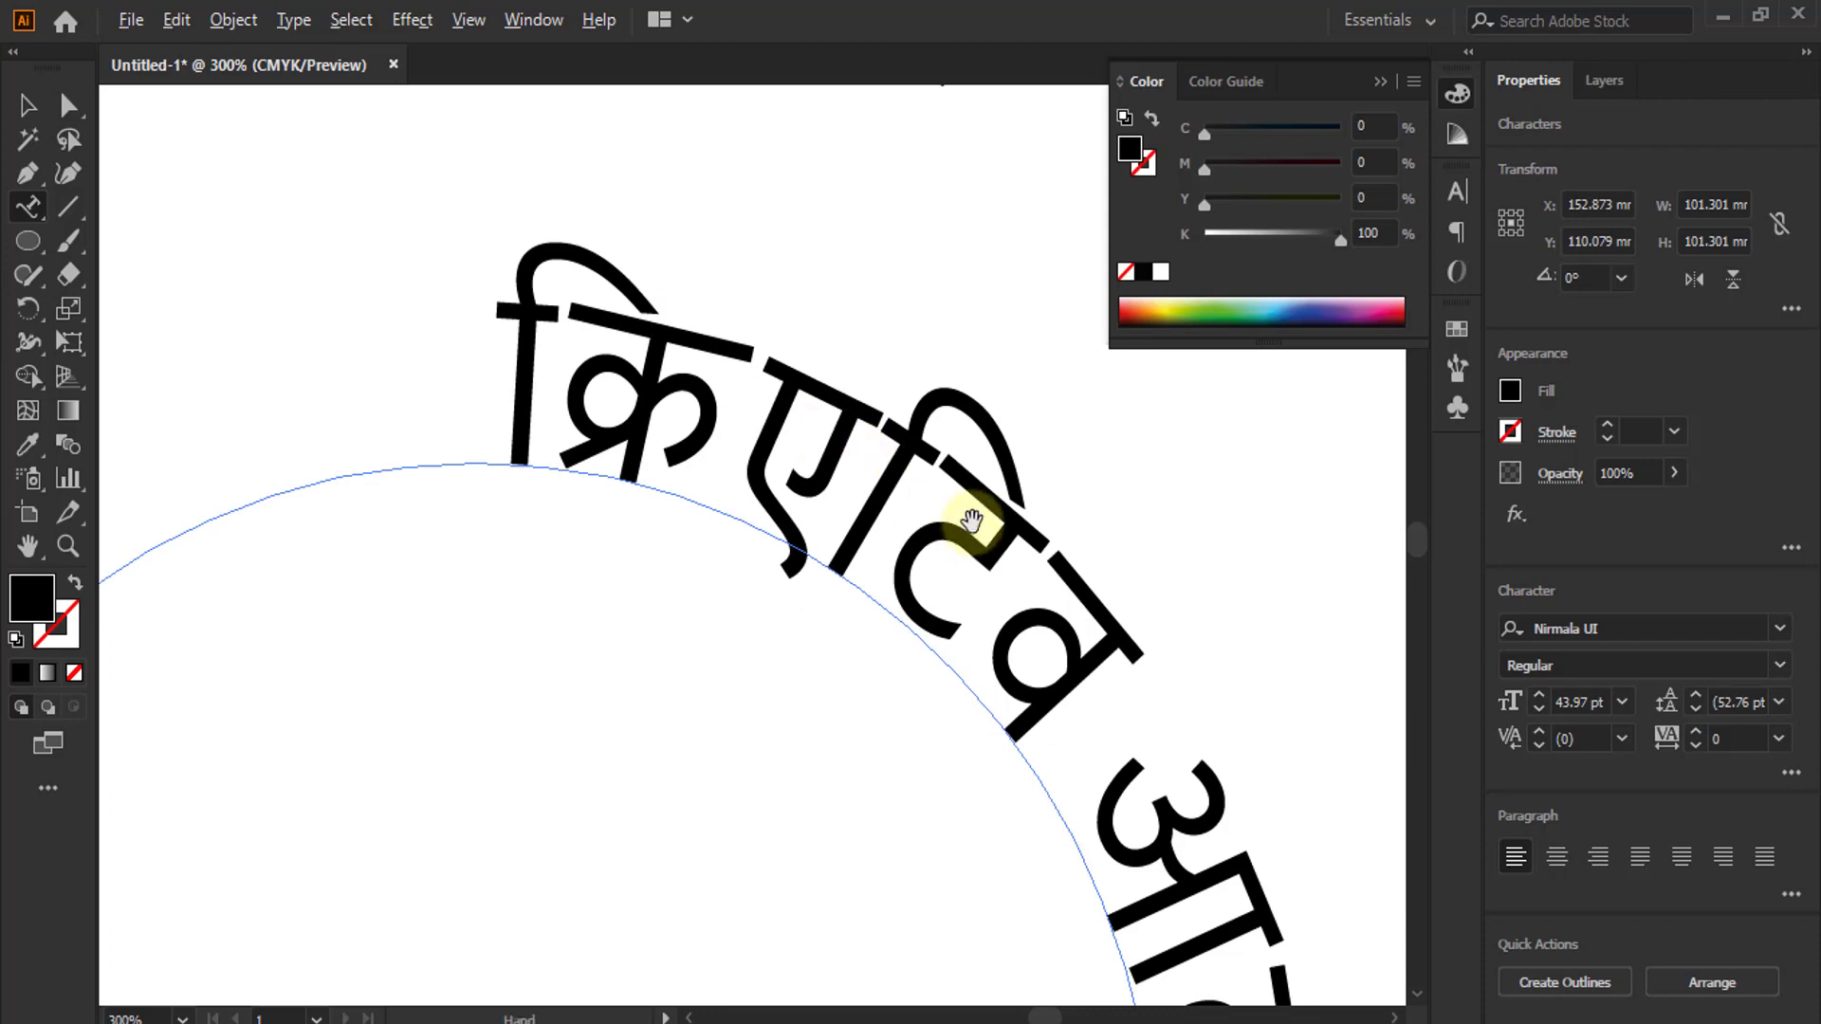
pyautogui.scroll(2, 972, 520)
pyautogui.scroll(-1, 1037, 569)
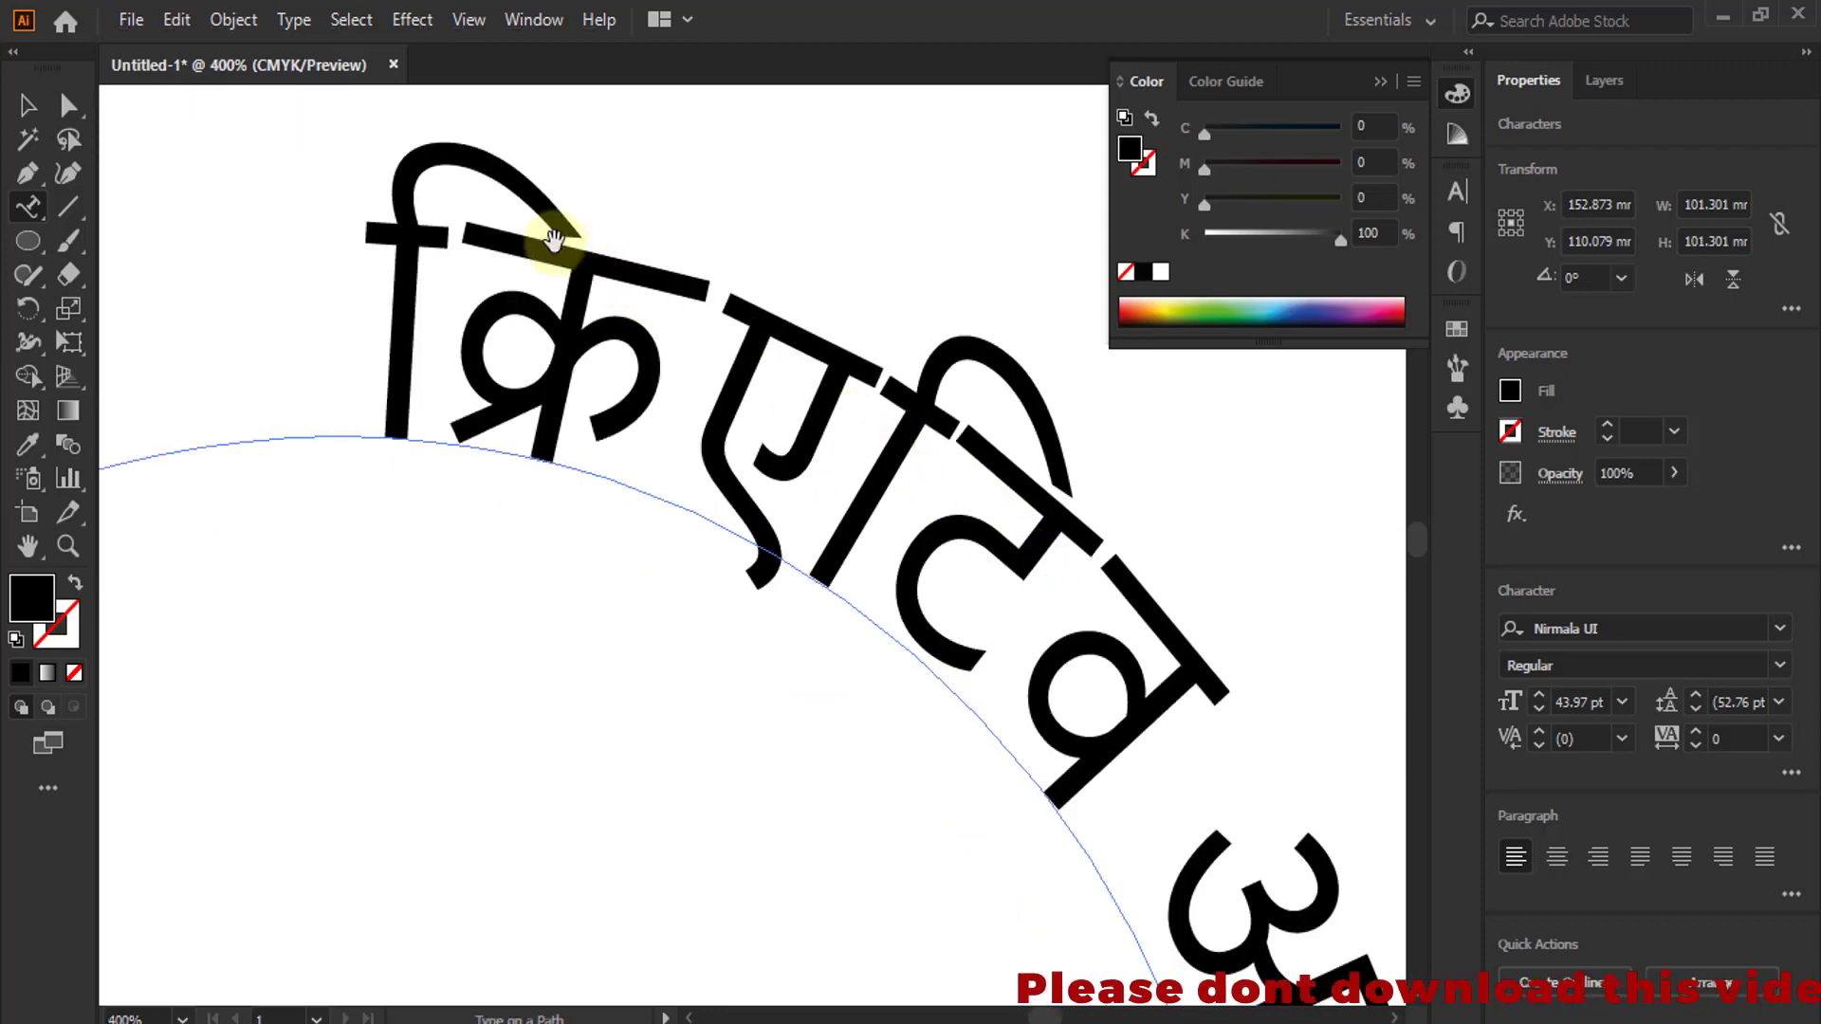
pyautogui.scroll(1, 555, 239)
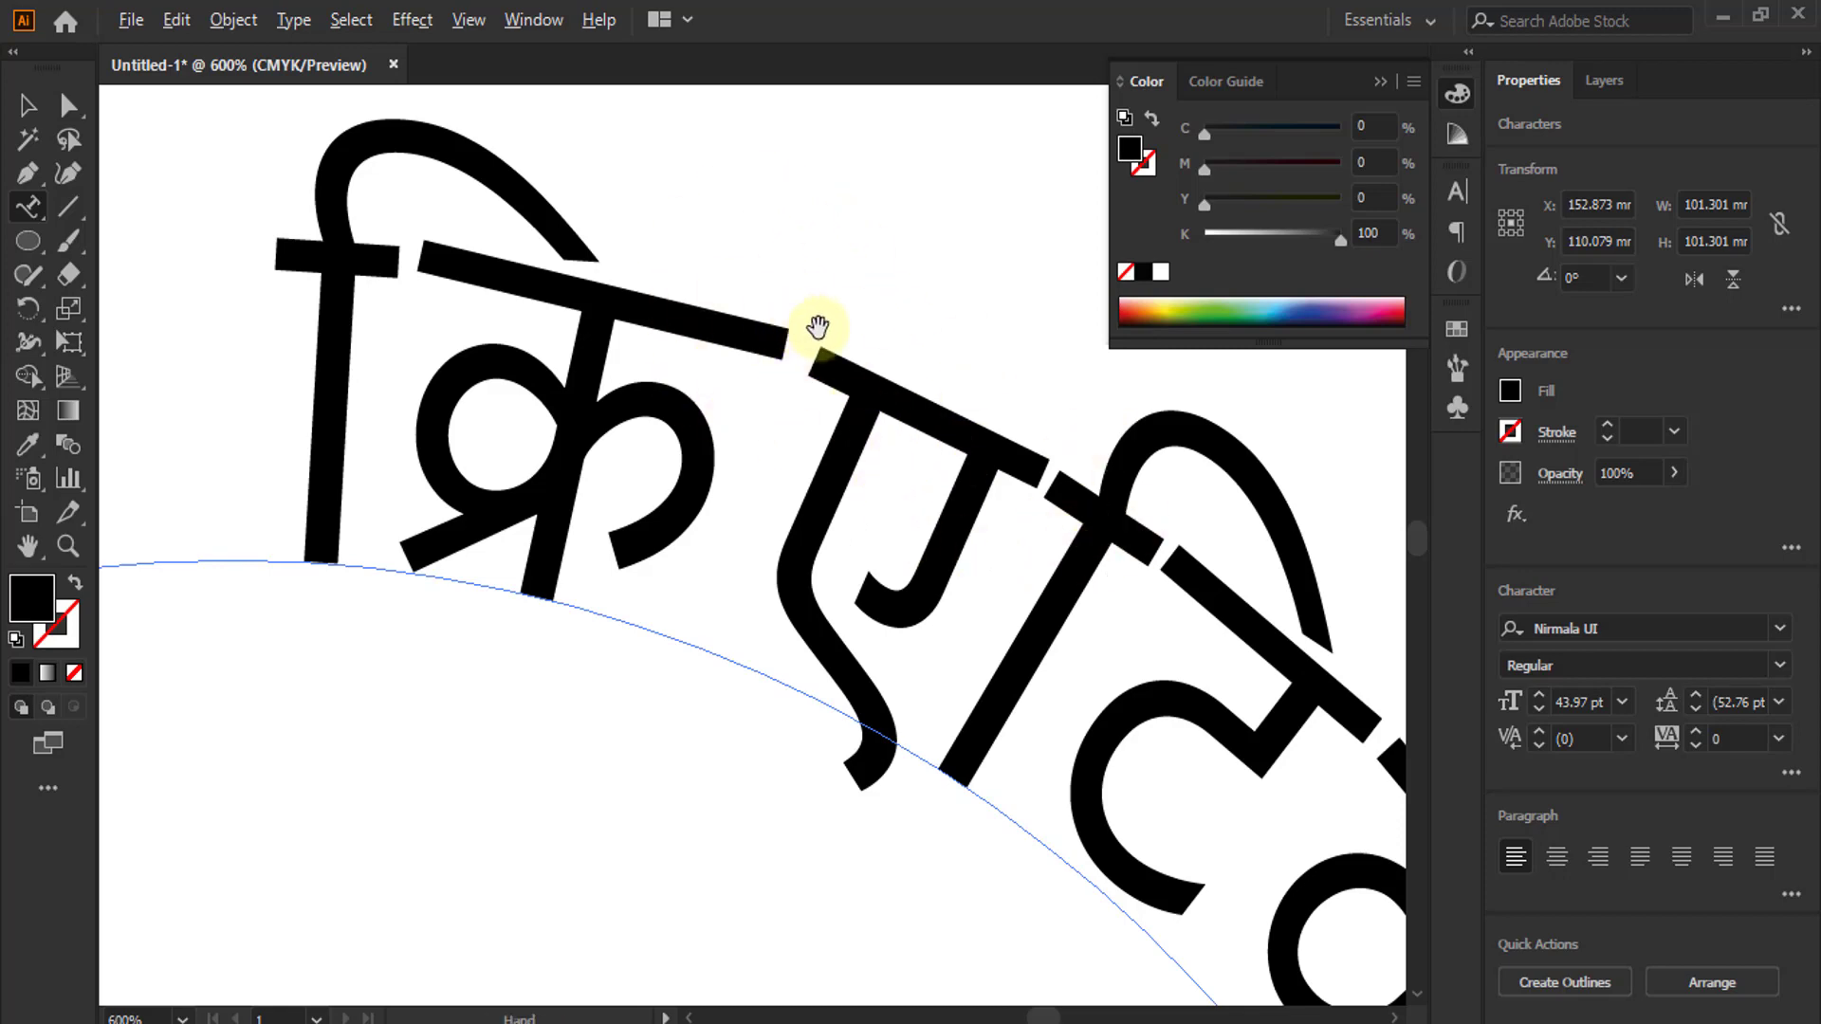
# - Undo the curved text twice so the circle is left empty
pyautogui.scroll(-2, 826, 327)
pyautogui.scroll(-2, 844, 337)
pyautogui.scroll(-2, 832, 358)
pyautogui.press('Escape')
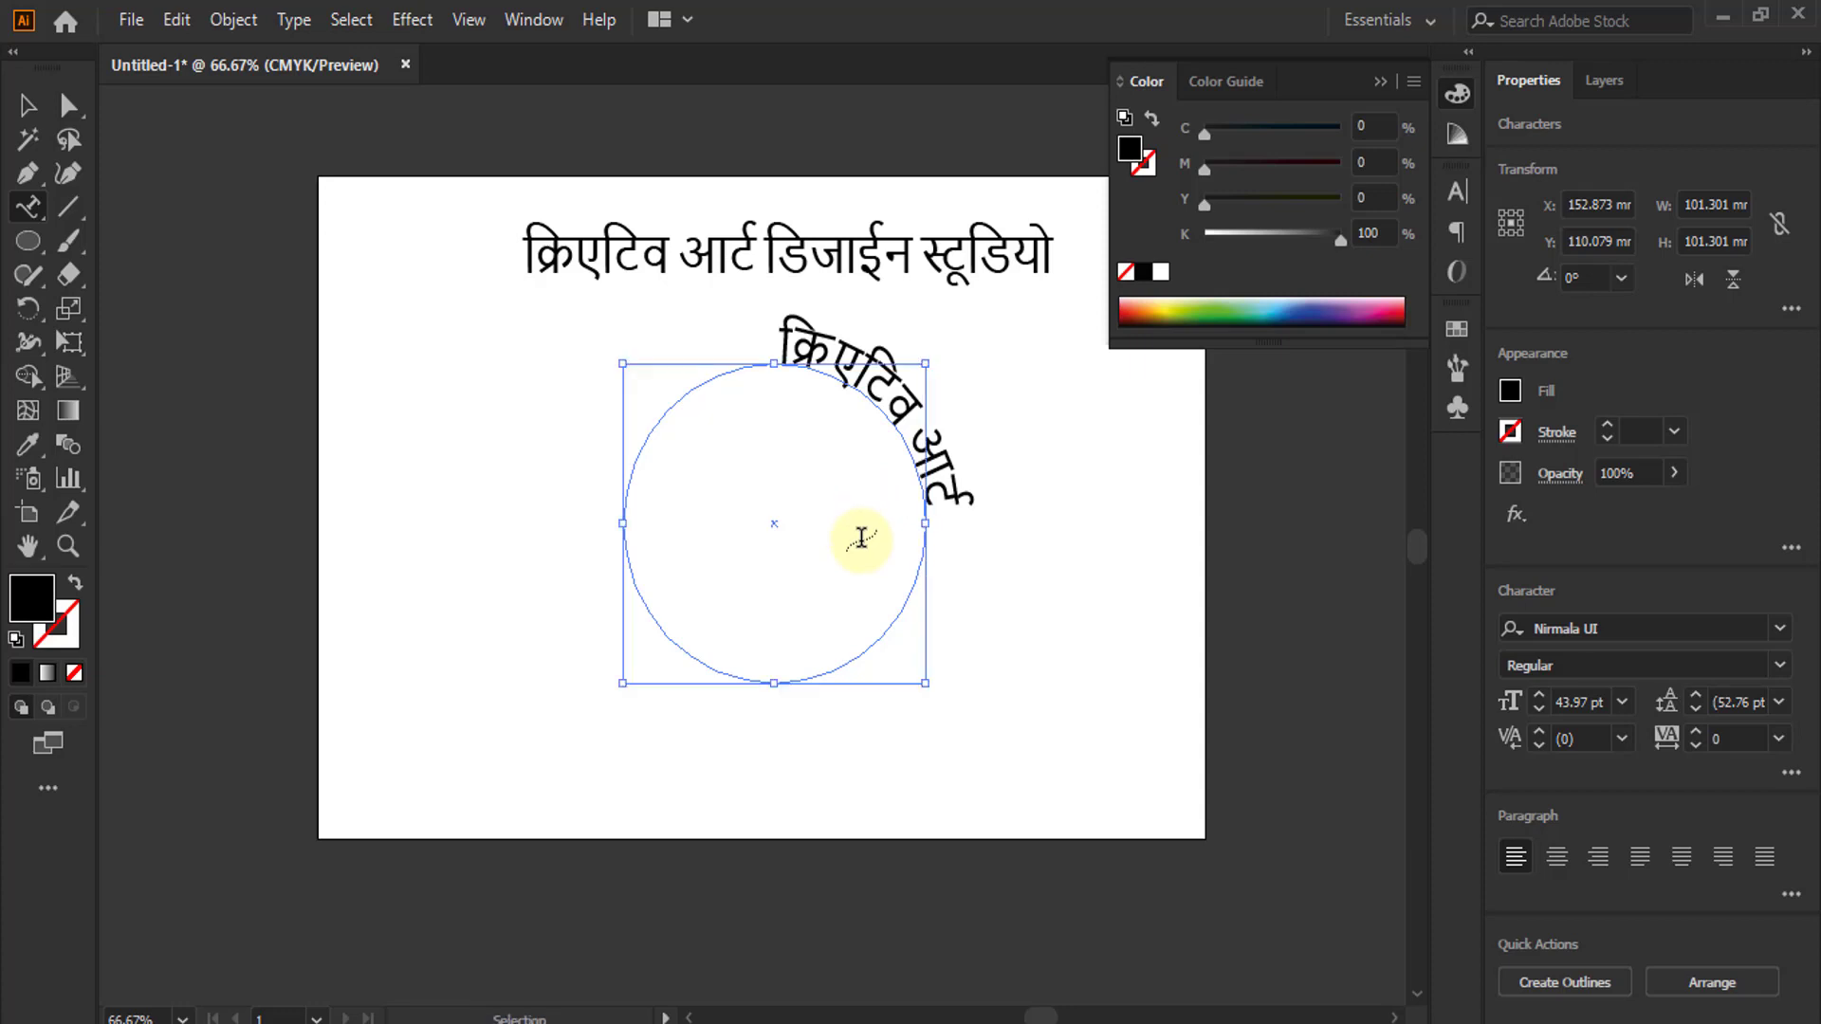
pyautogui.hotkey('ctrl', 'z')
pyautogui.hotkey('ctrl', 'z')
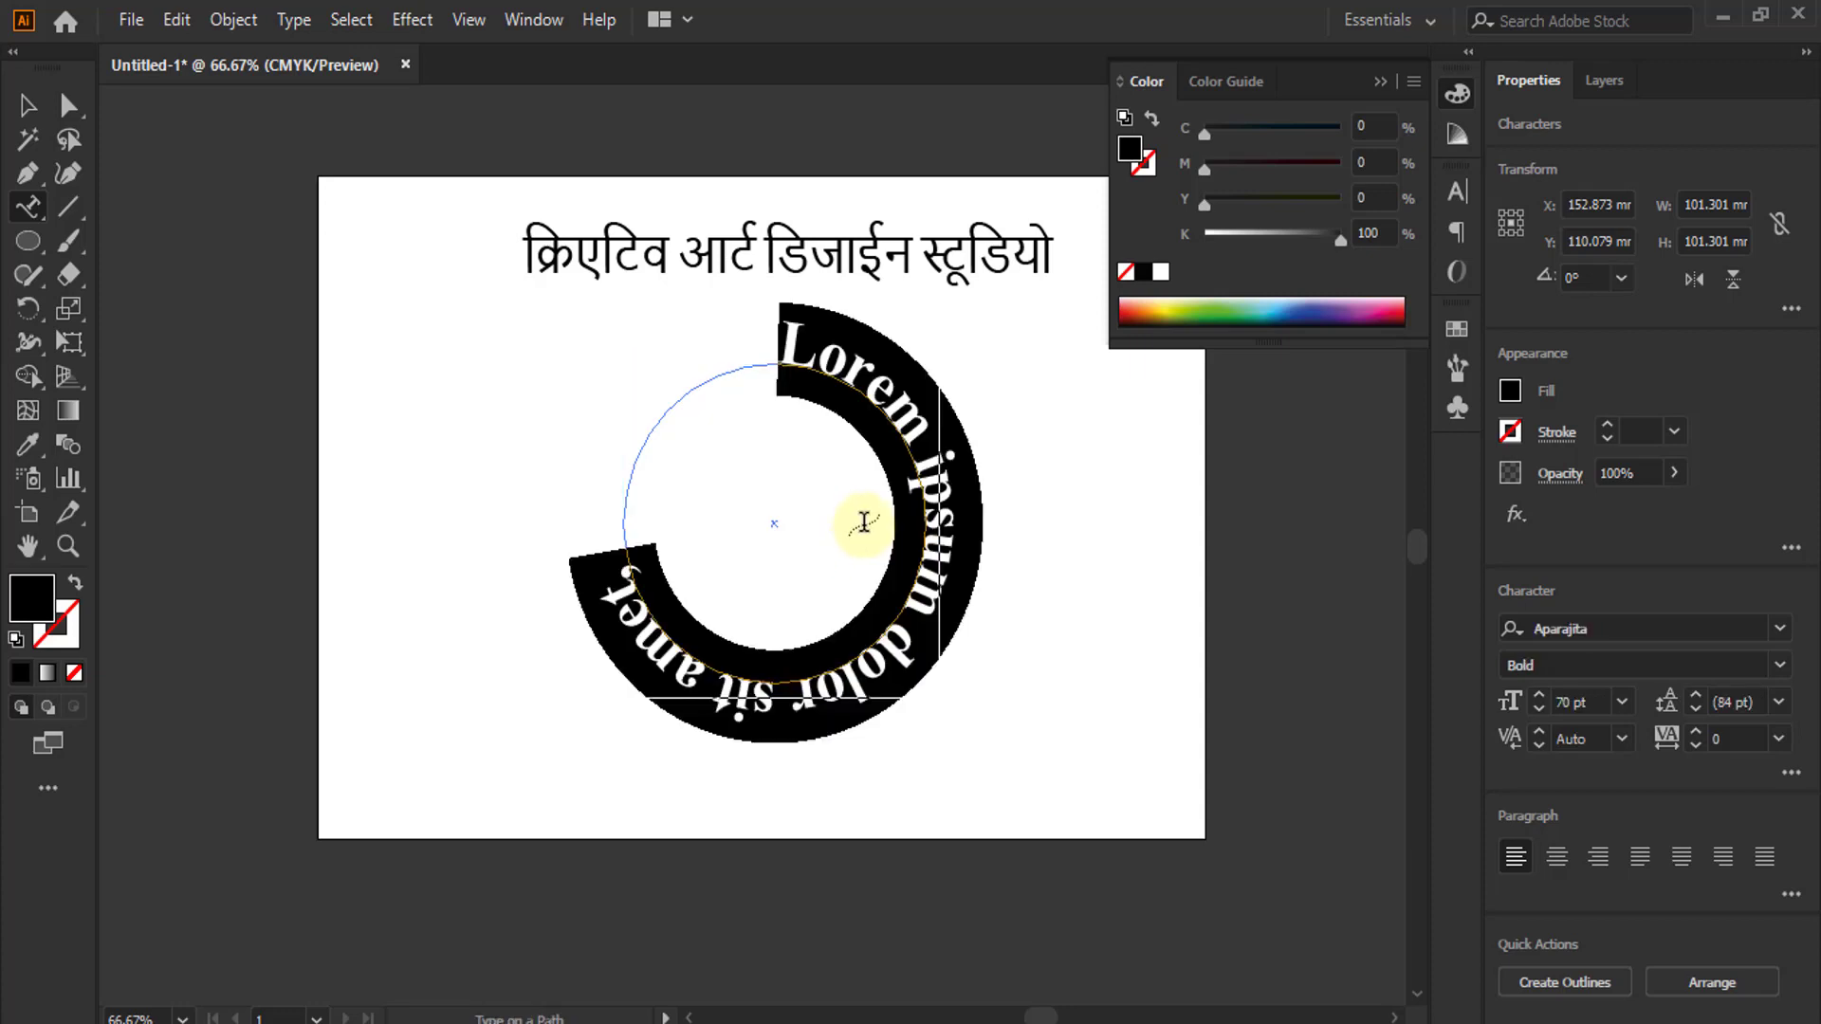
pyautogui.hotkey('ctrl', 'z')
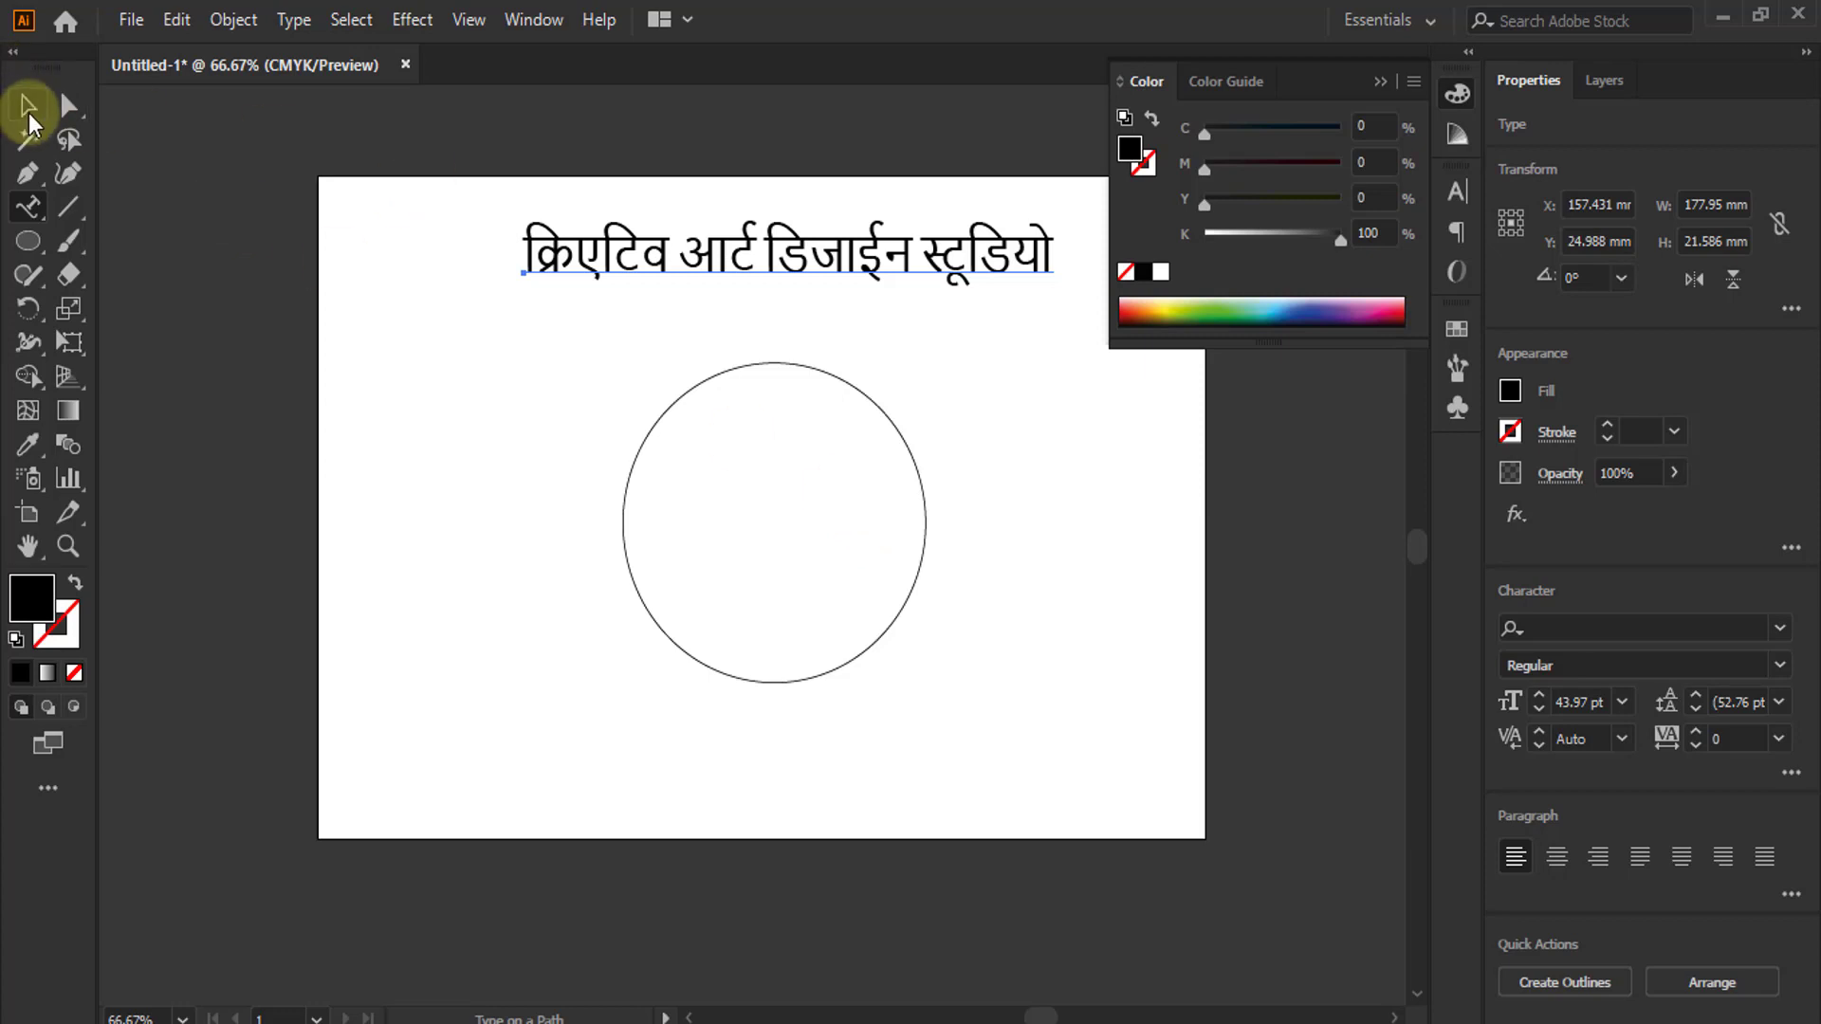
# - Zoom to 100%, select the circle, and switch to Direct Selection
pyautogui.click(28, 112)
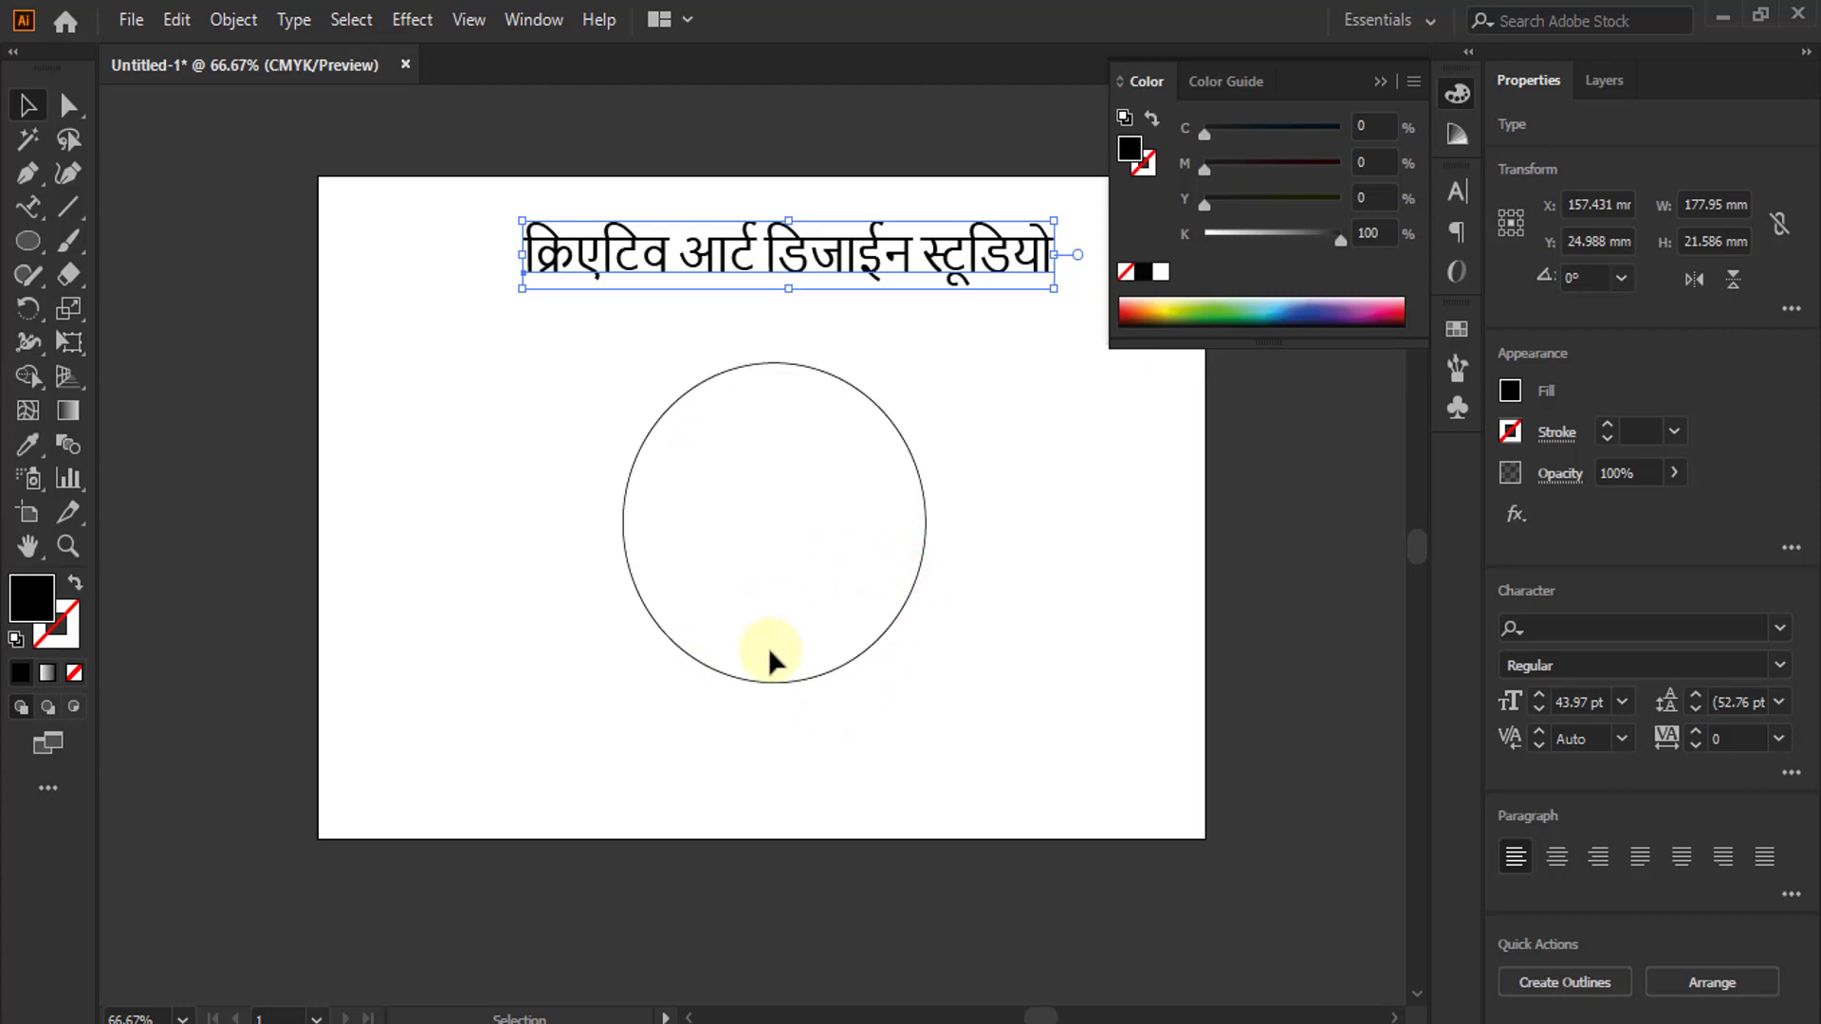
pyautogui.hotkey('ctrl', '1')
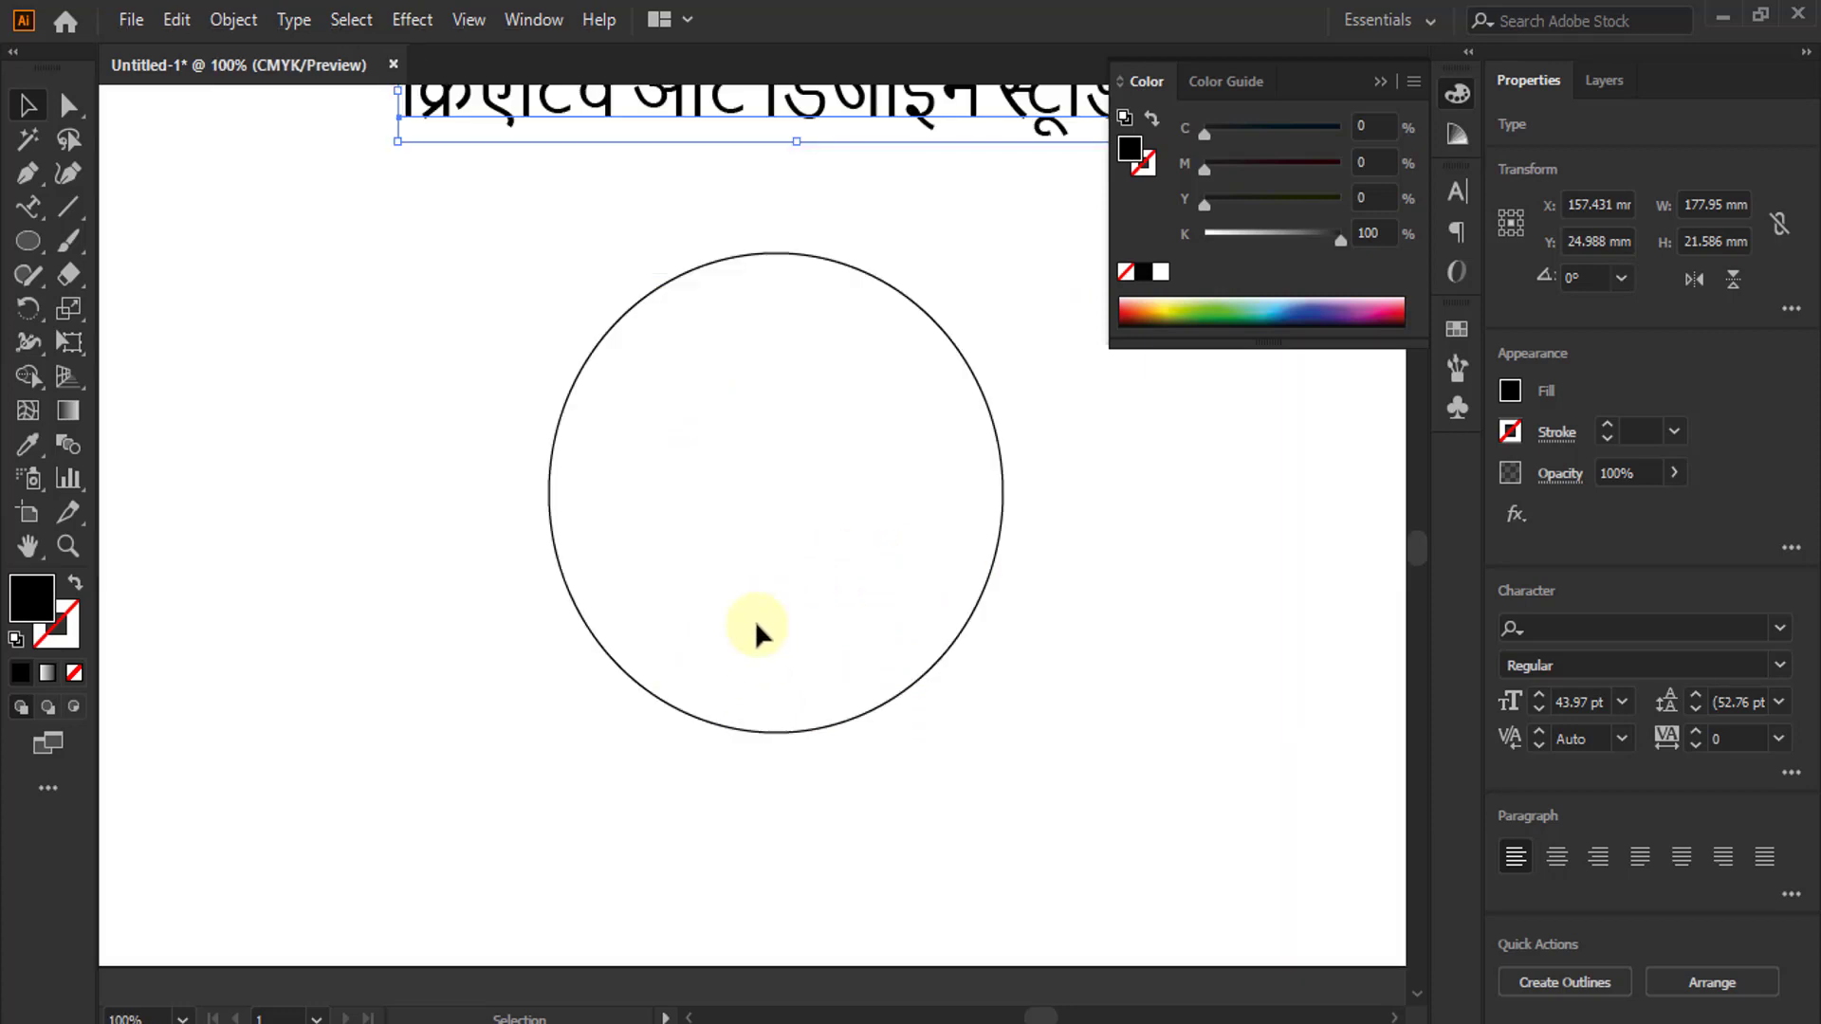
pyautogui.moveTo(492, 253); pyautogui.dragTo(949, 780)
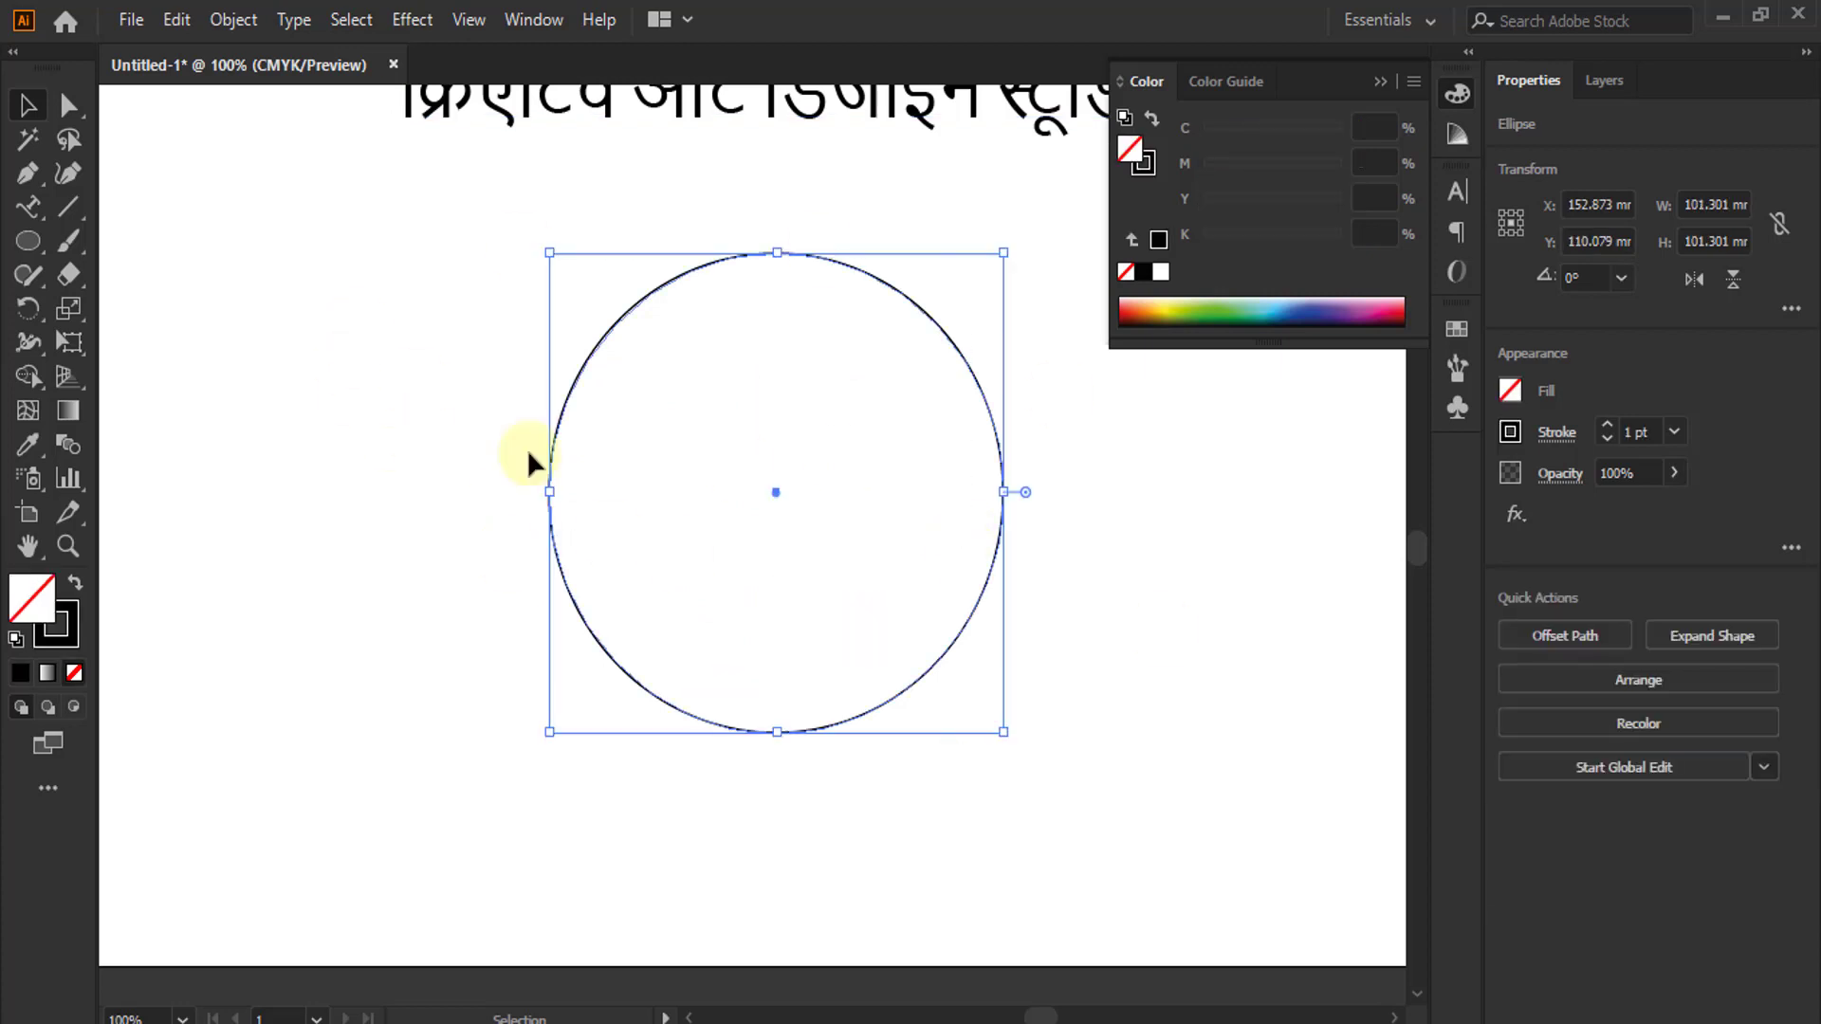
pyautogui.click(69, 104)
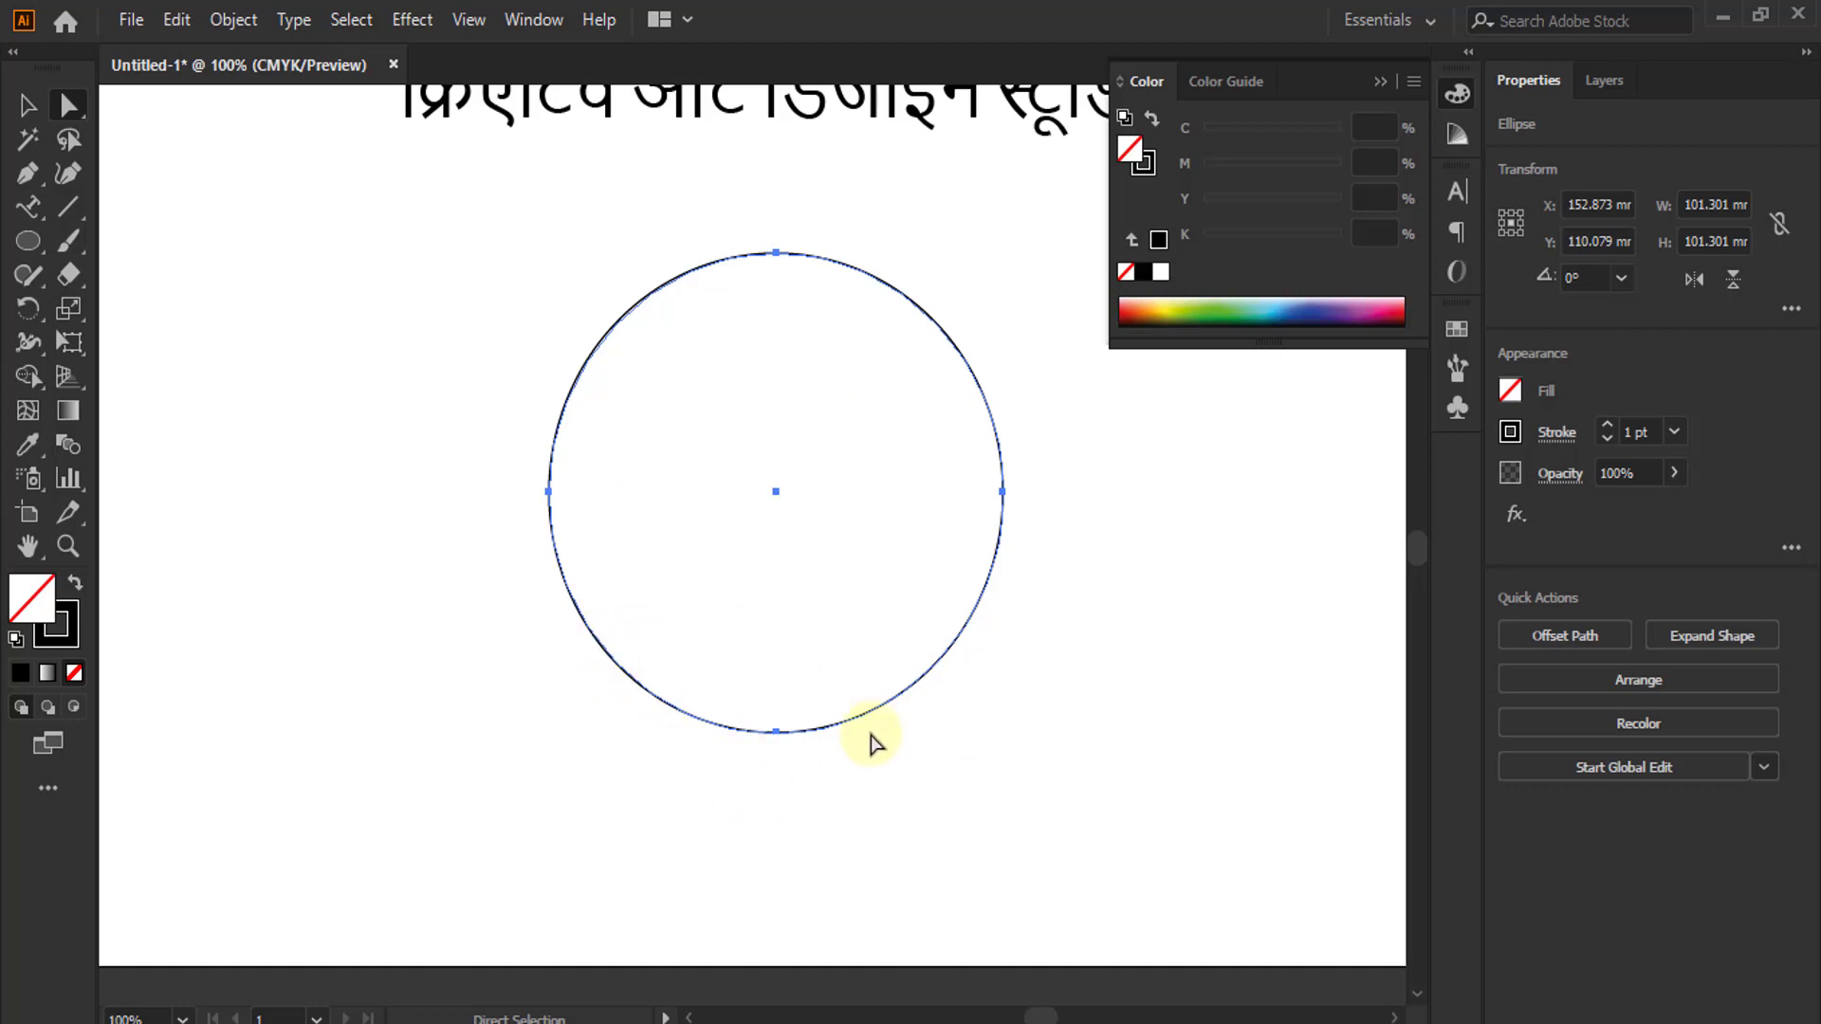
# - Delete the circle's bottom anchor to leave an open upper arc
pyautogui.moveTo(809, 690); pyautogui.dragTo(775, 750)
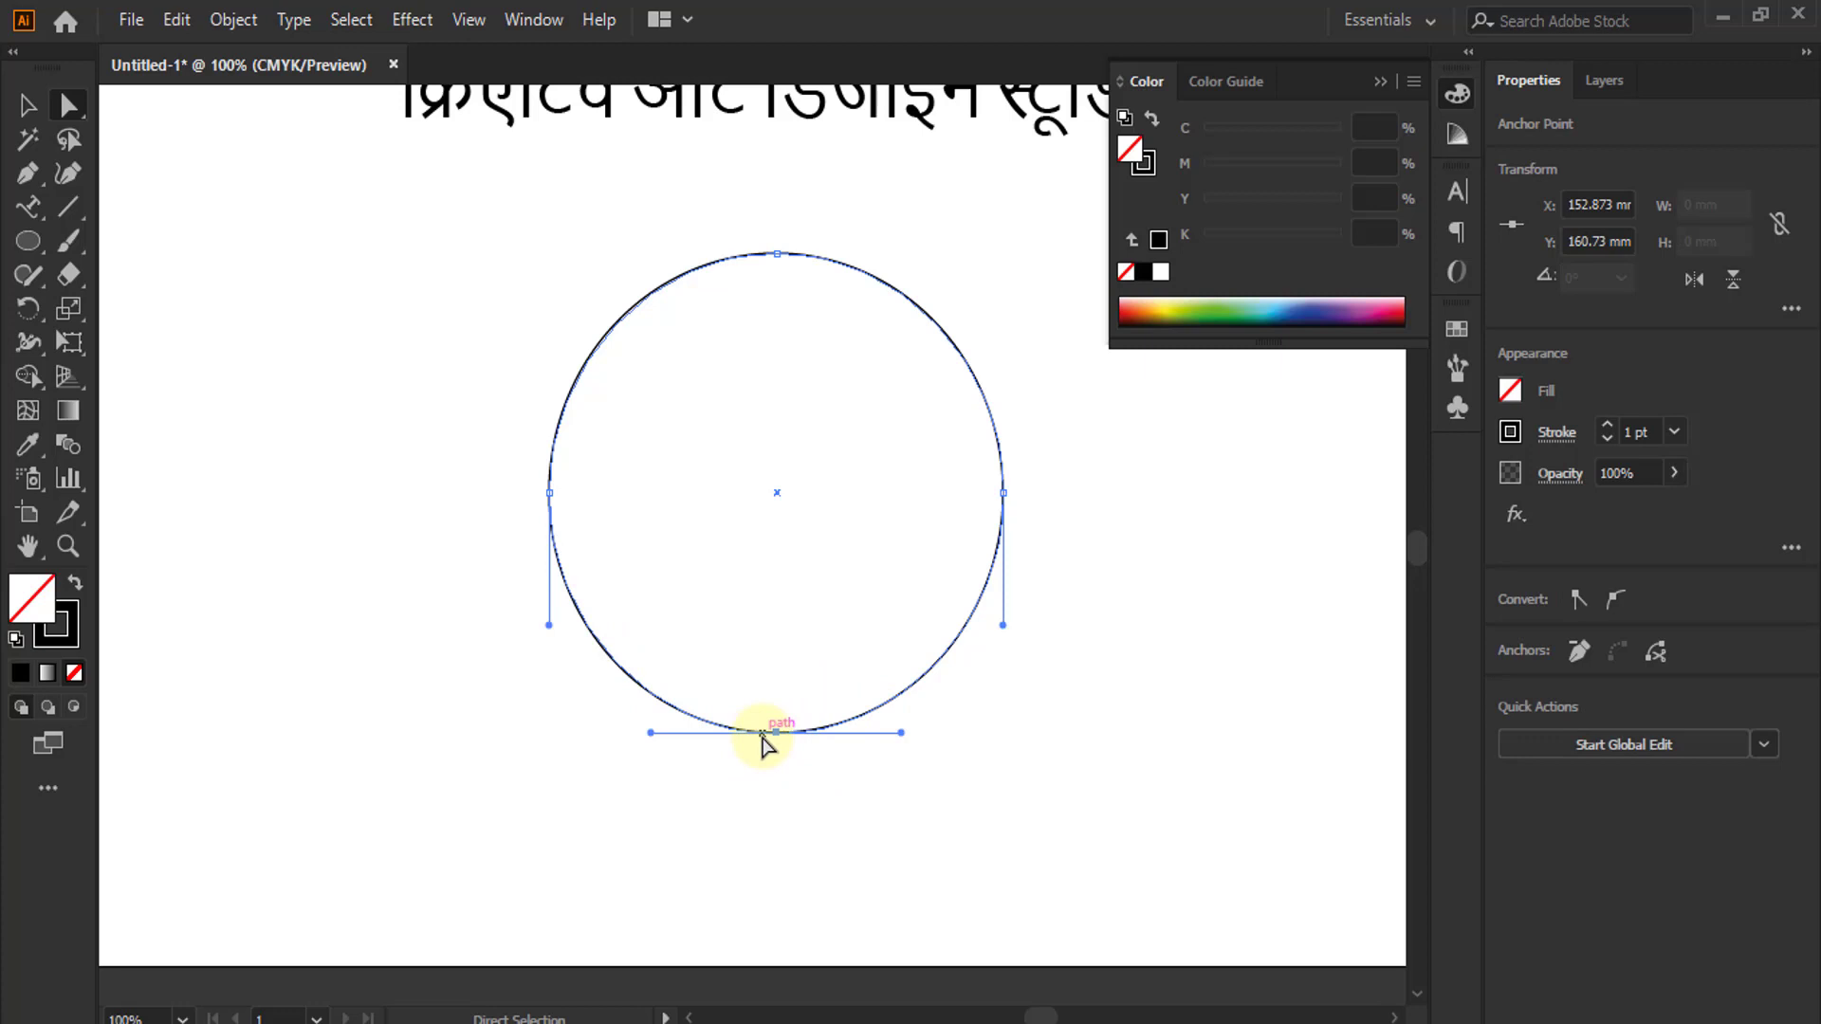
pyautogui.press('Delete')
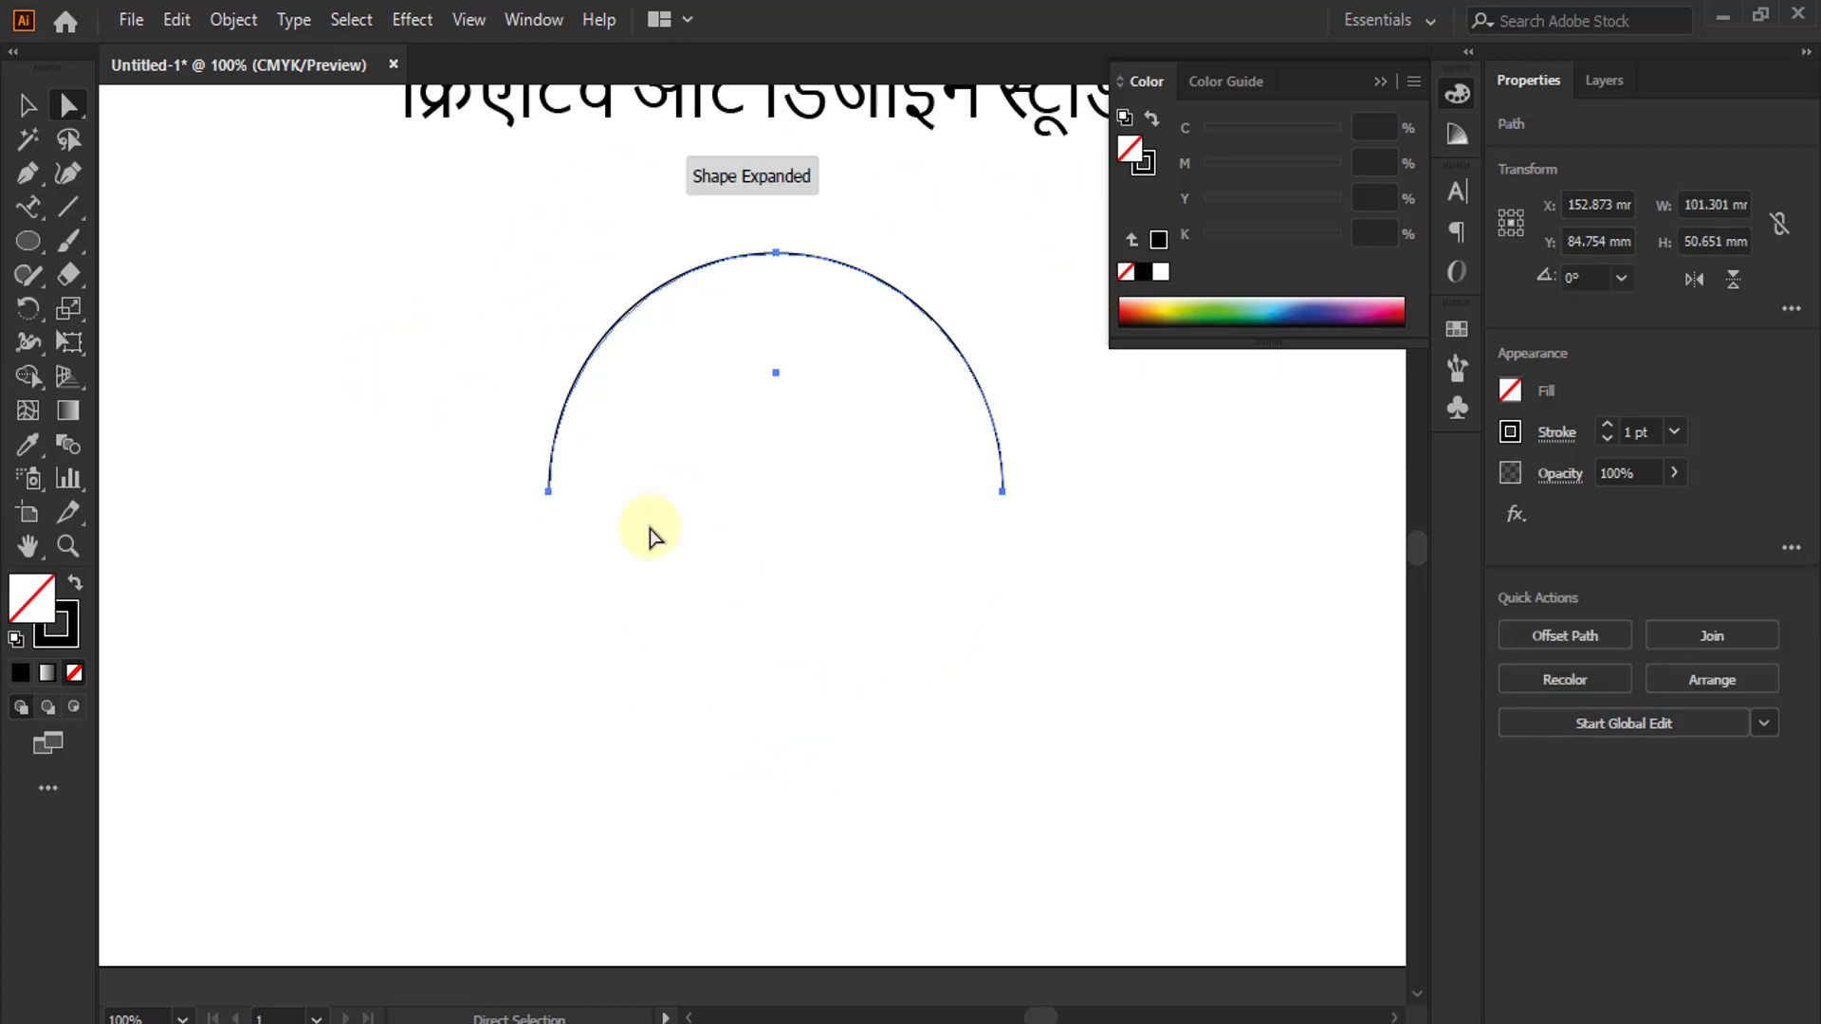
pyautogui.click(27, 106)
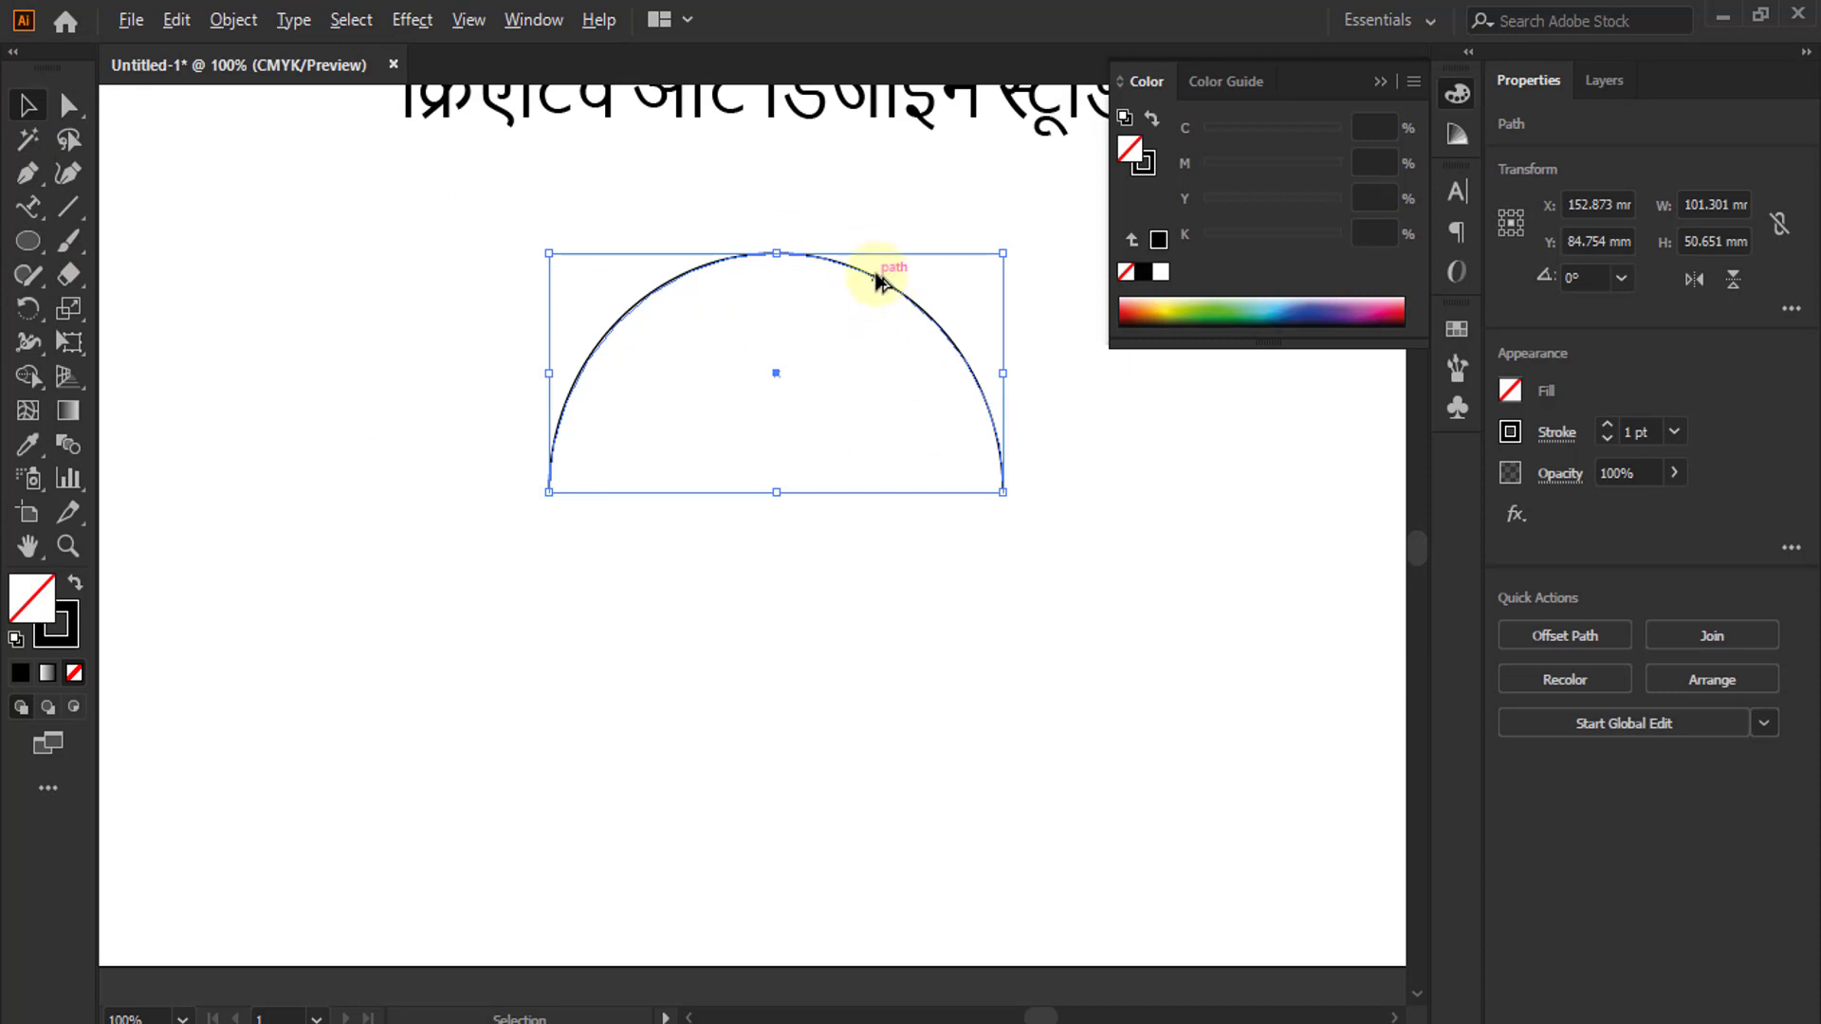
# - Place a copy of the arc below, reflect it vertically, and zoom out
pyautogui.keyDown('alt'); pyautogui.moveTo(876, 279); pyautogui.dragTo(770, 609); pyautogui.keyUp('alt')
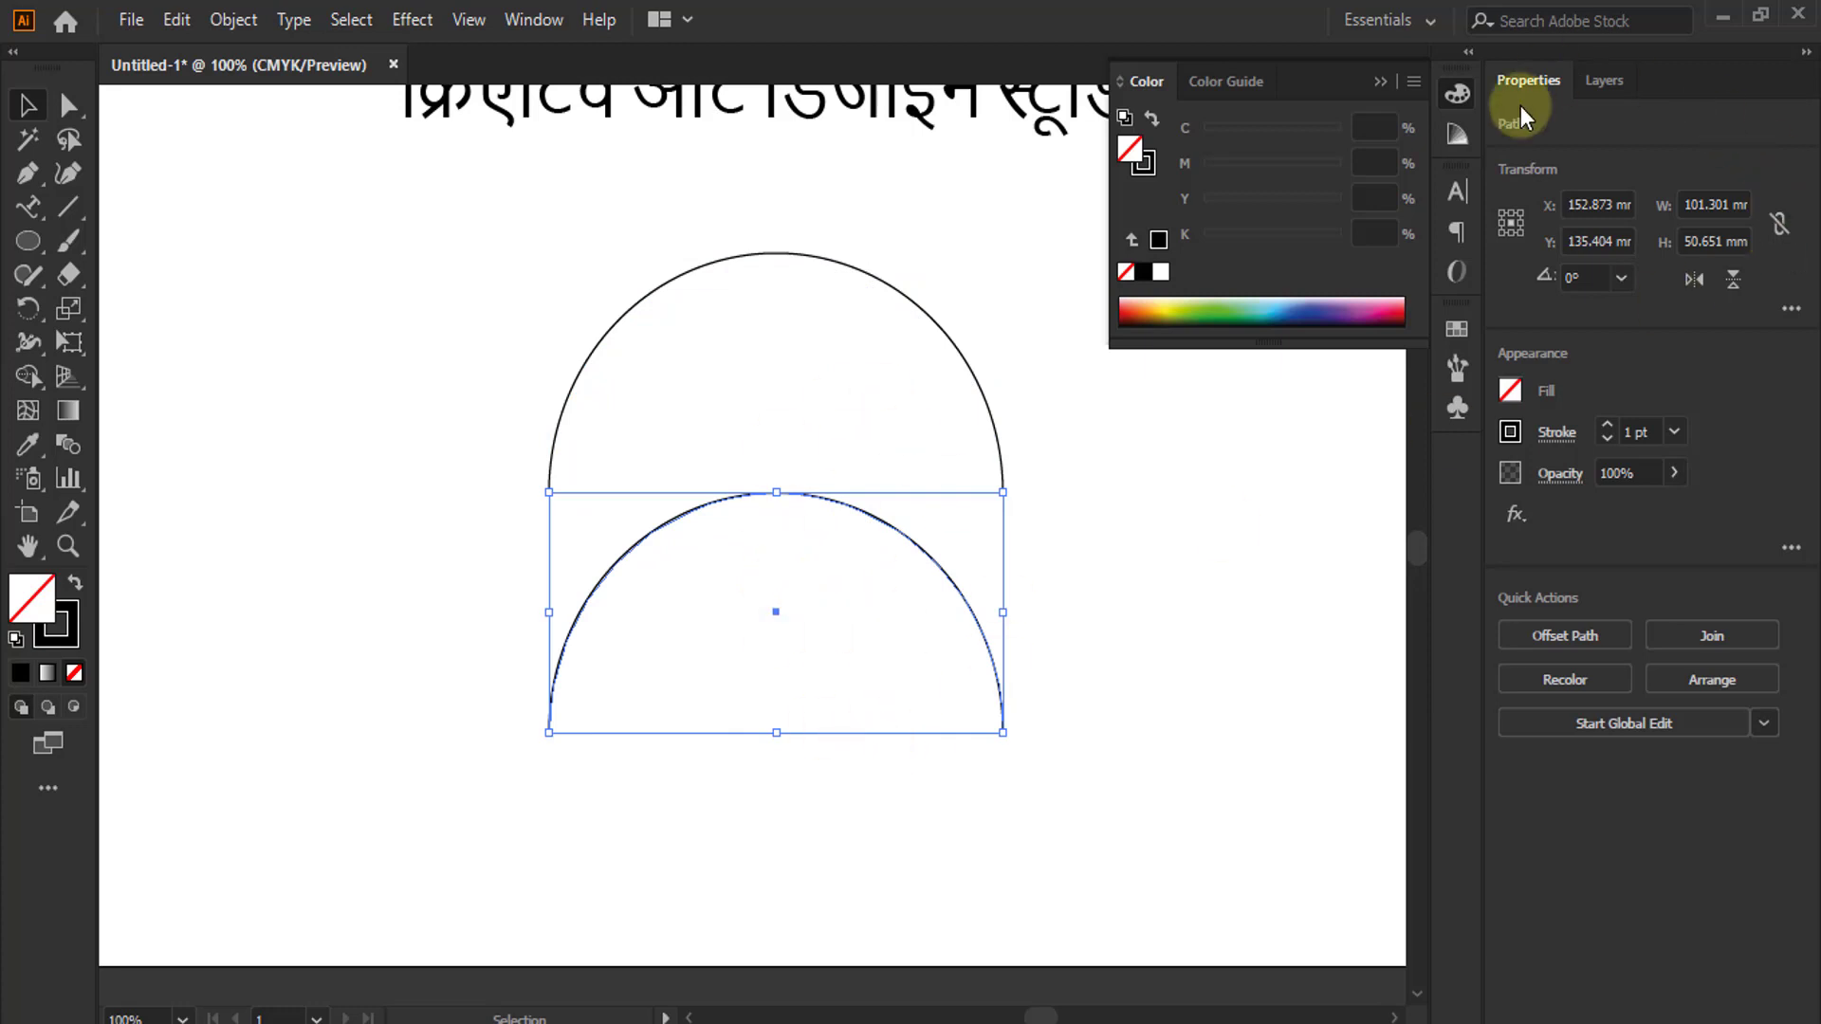
pyautogui.click(1734, 284)
pyautogui.click(282, 650)
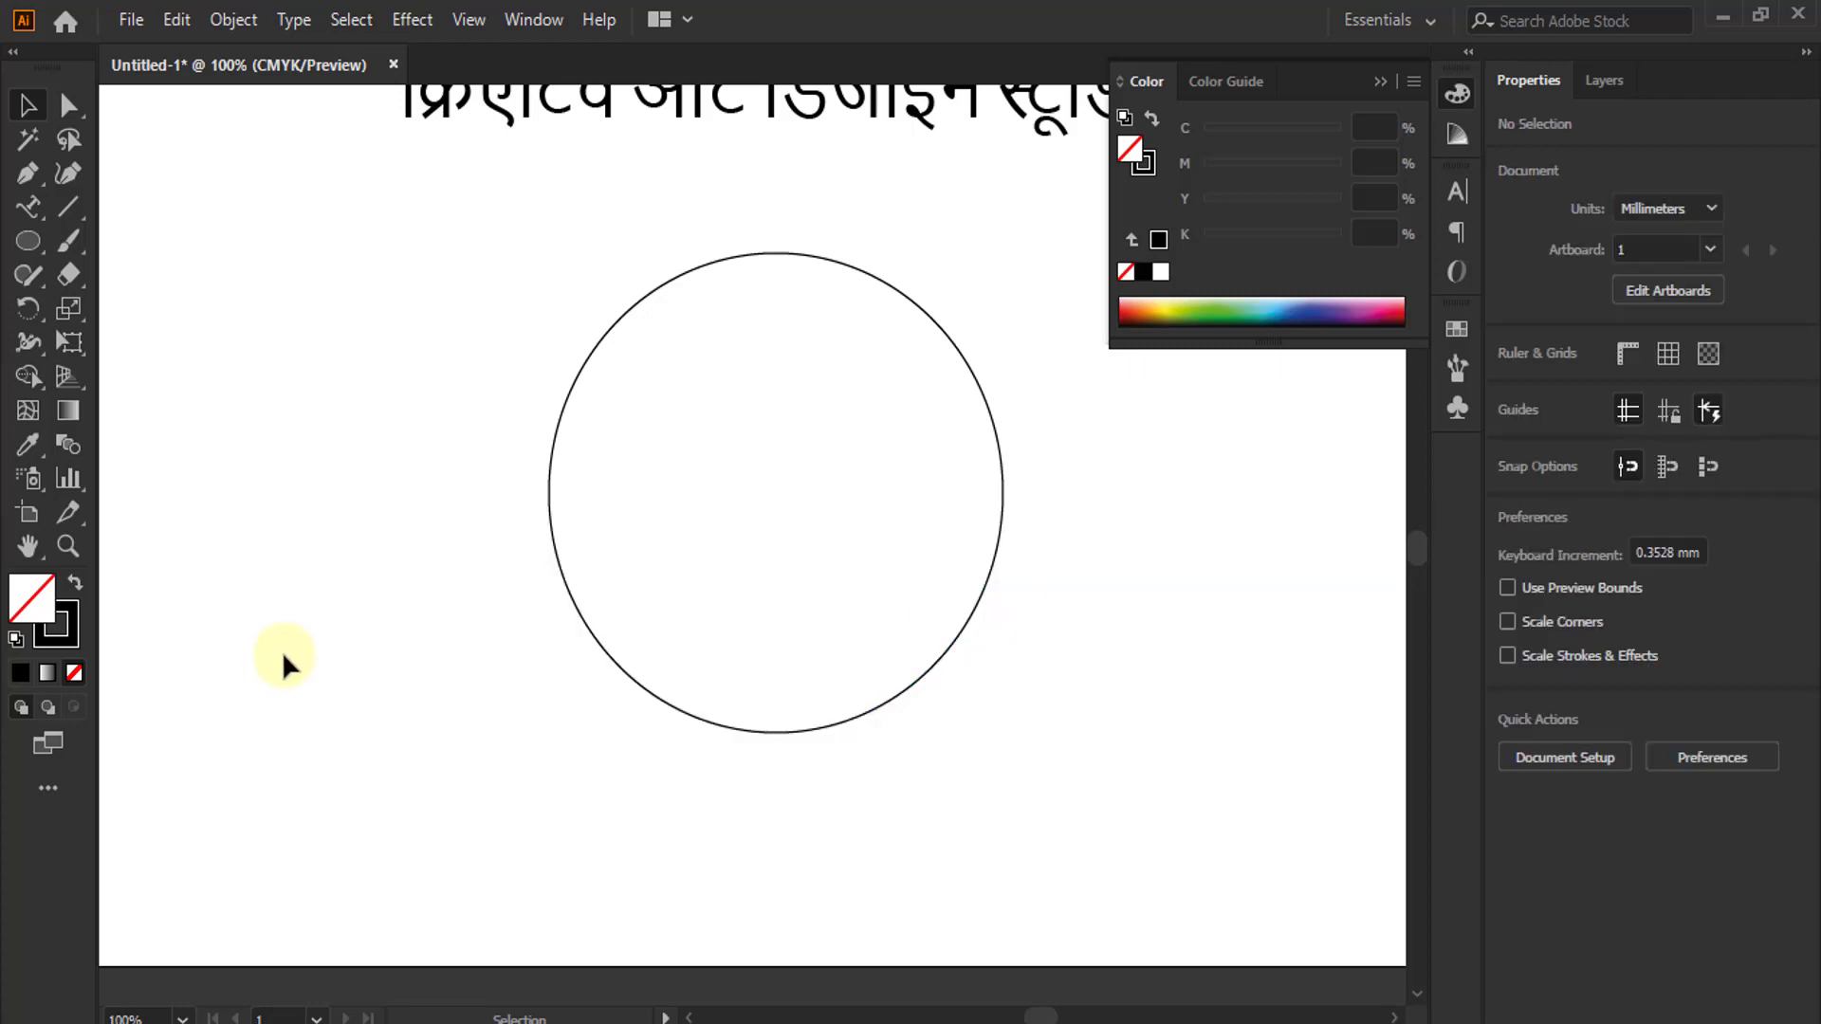
pyautogui.scroll(2, 675, 744)
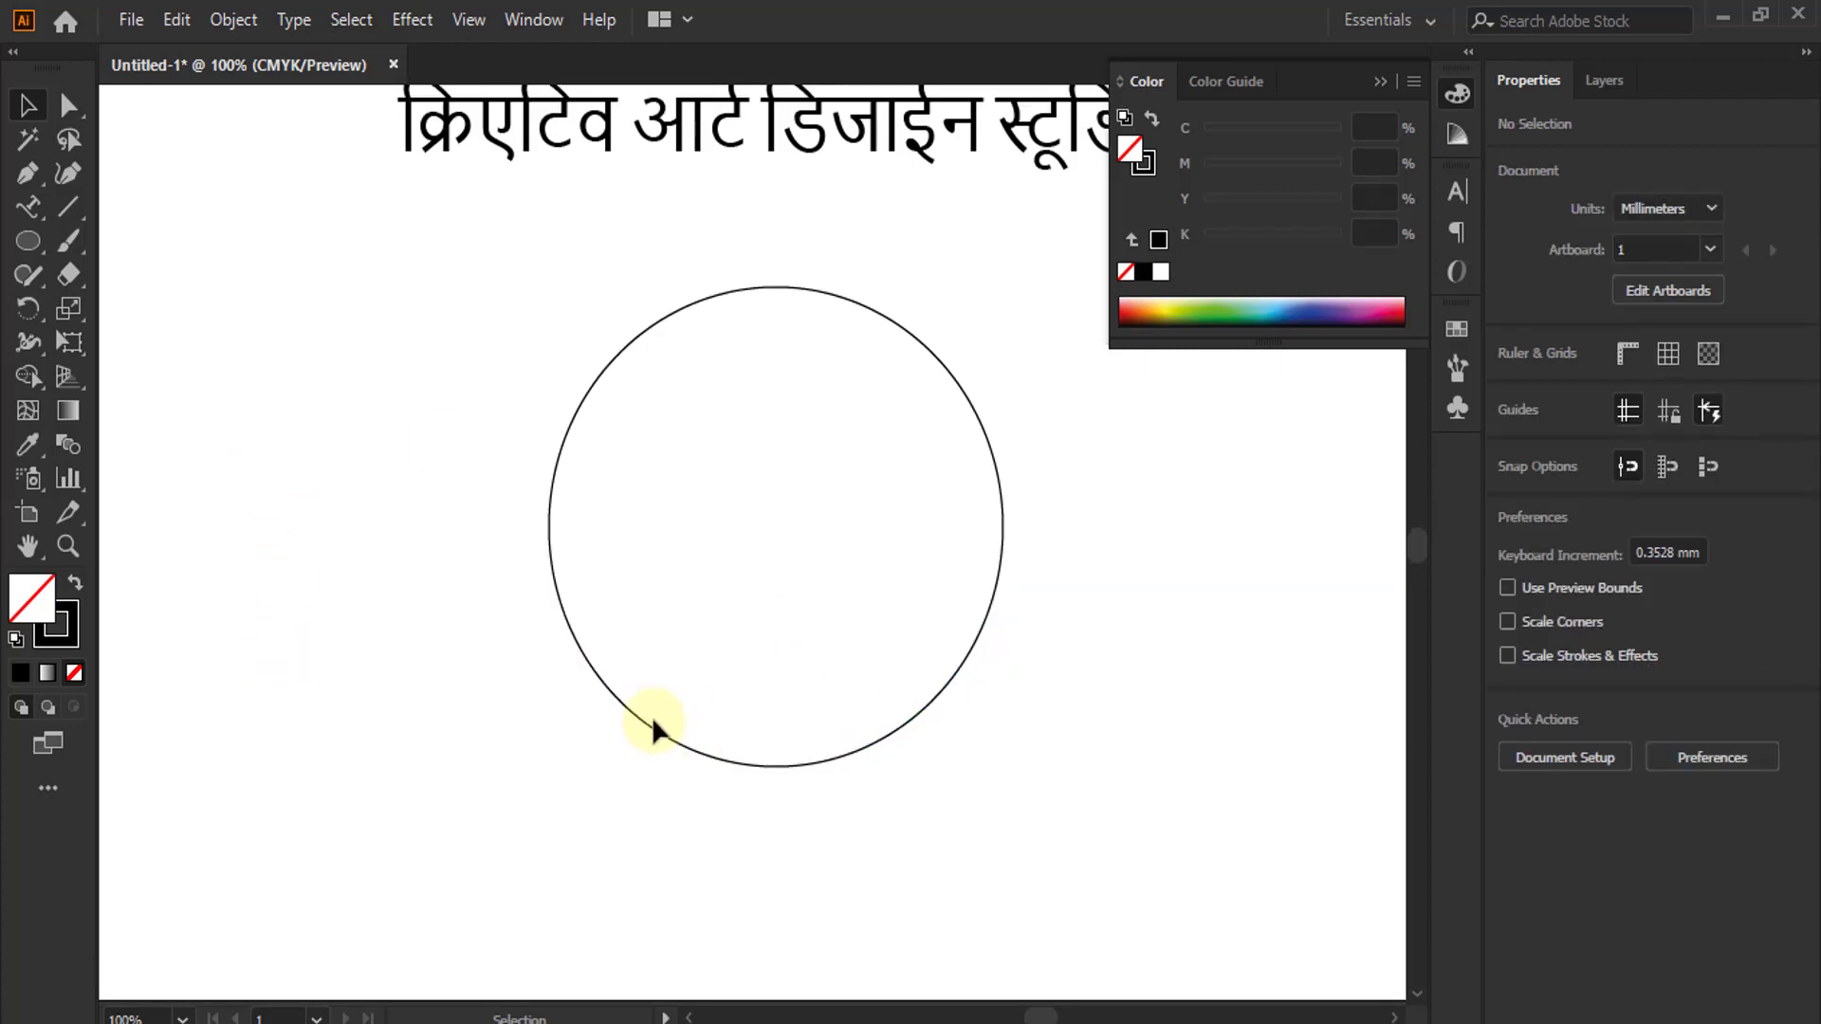
pyautogui.scroll(2, 652, 715)
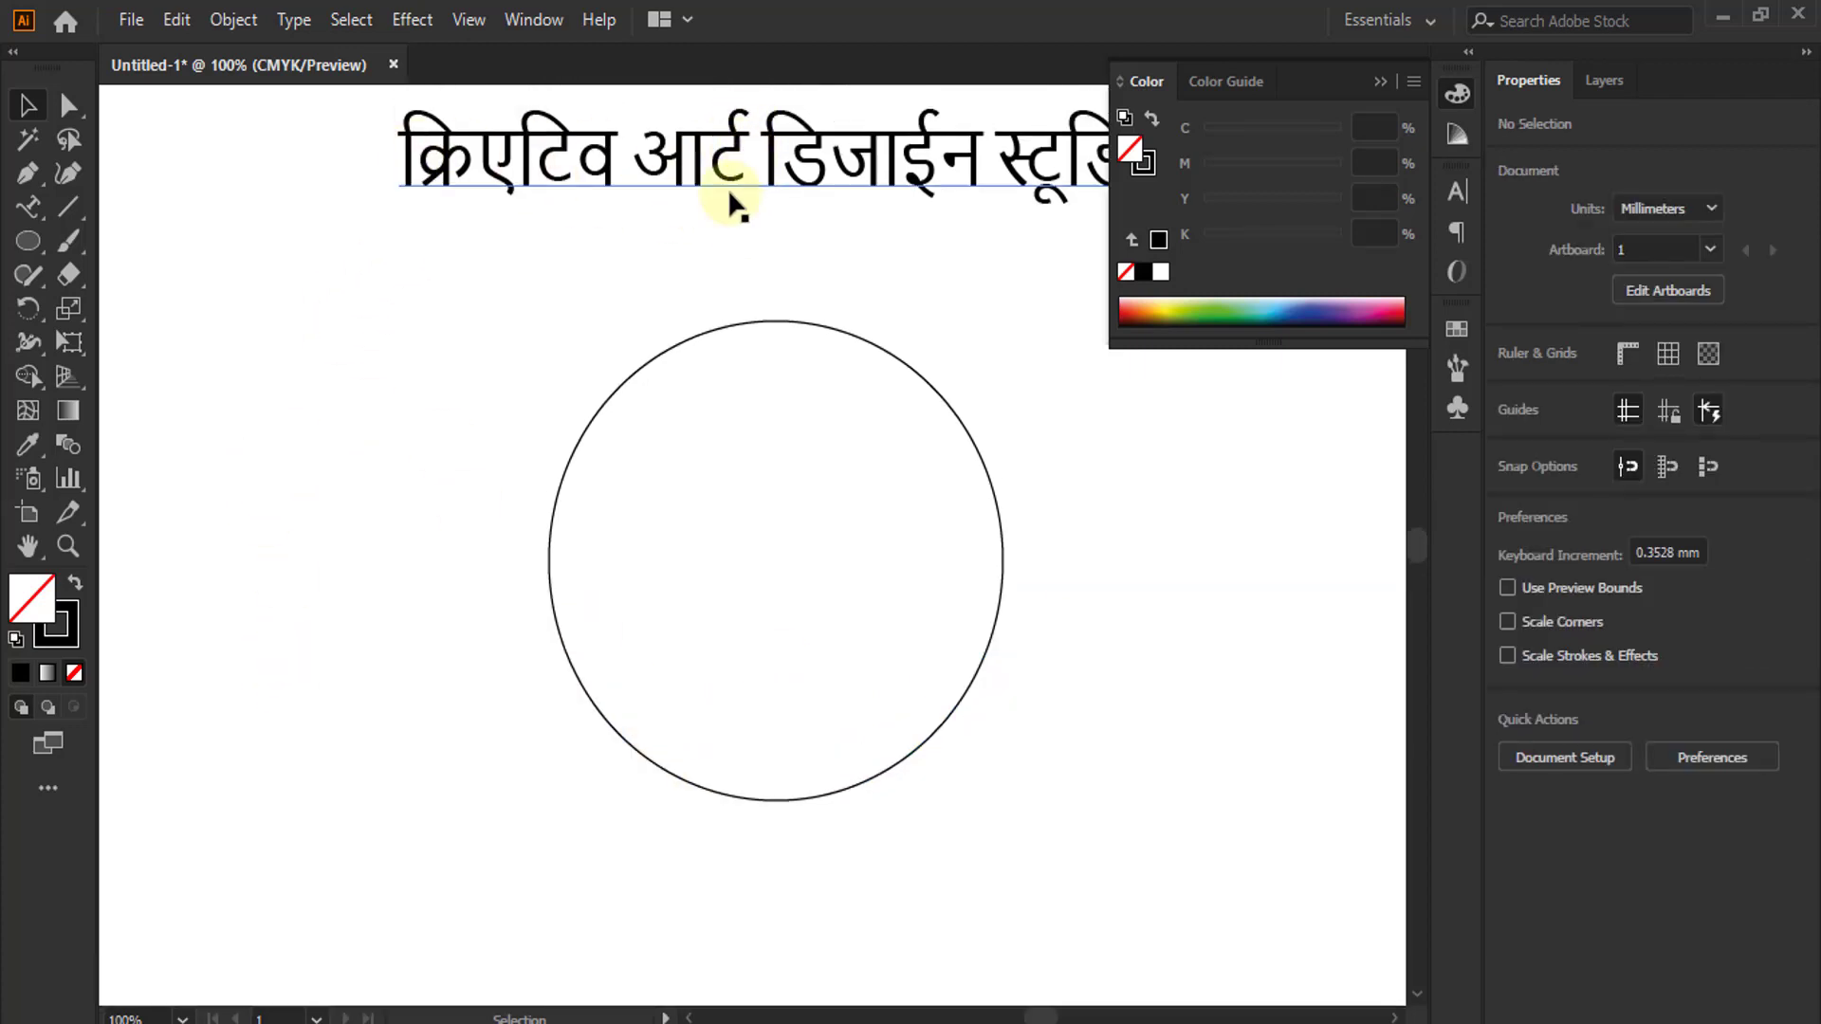
pyautogui.moveTo(518, 307); pyautogui.dragTo(731, 452)
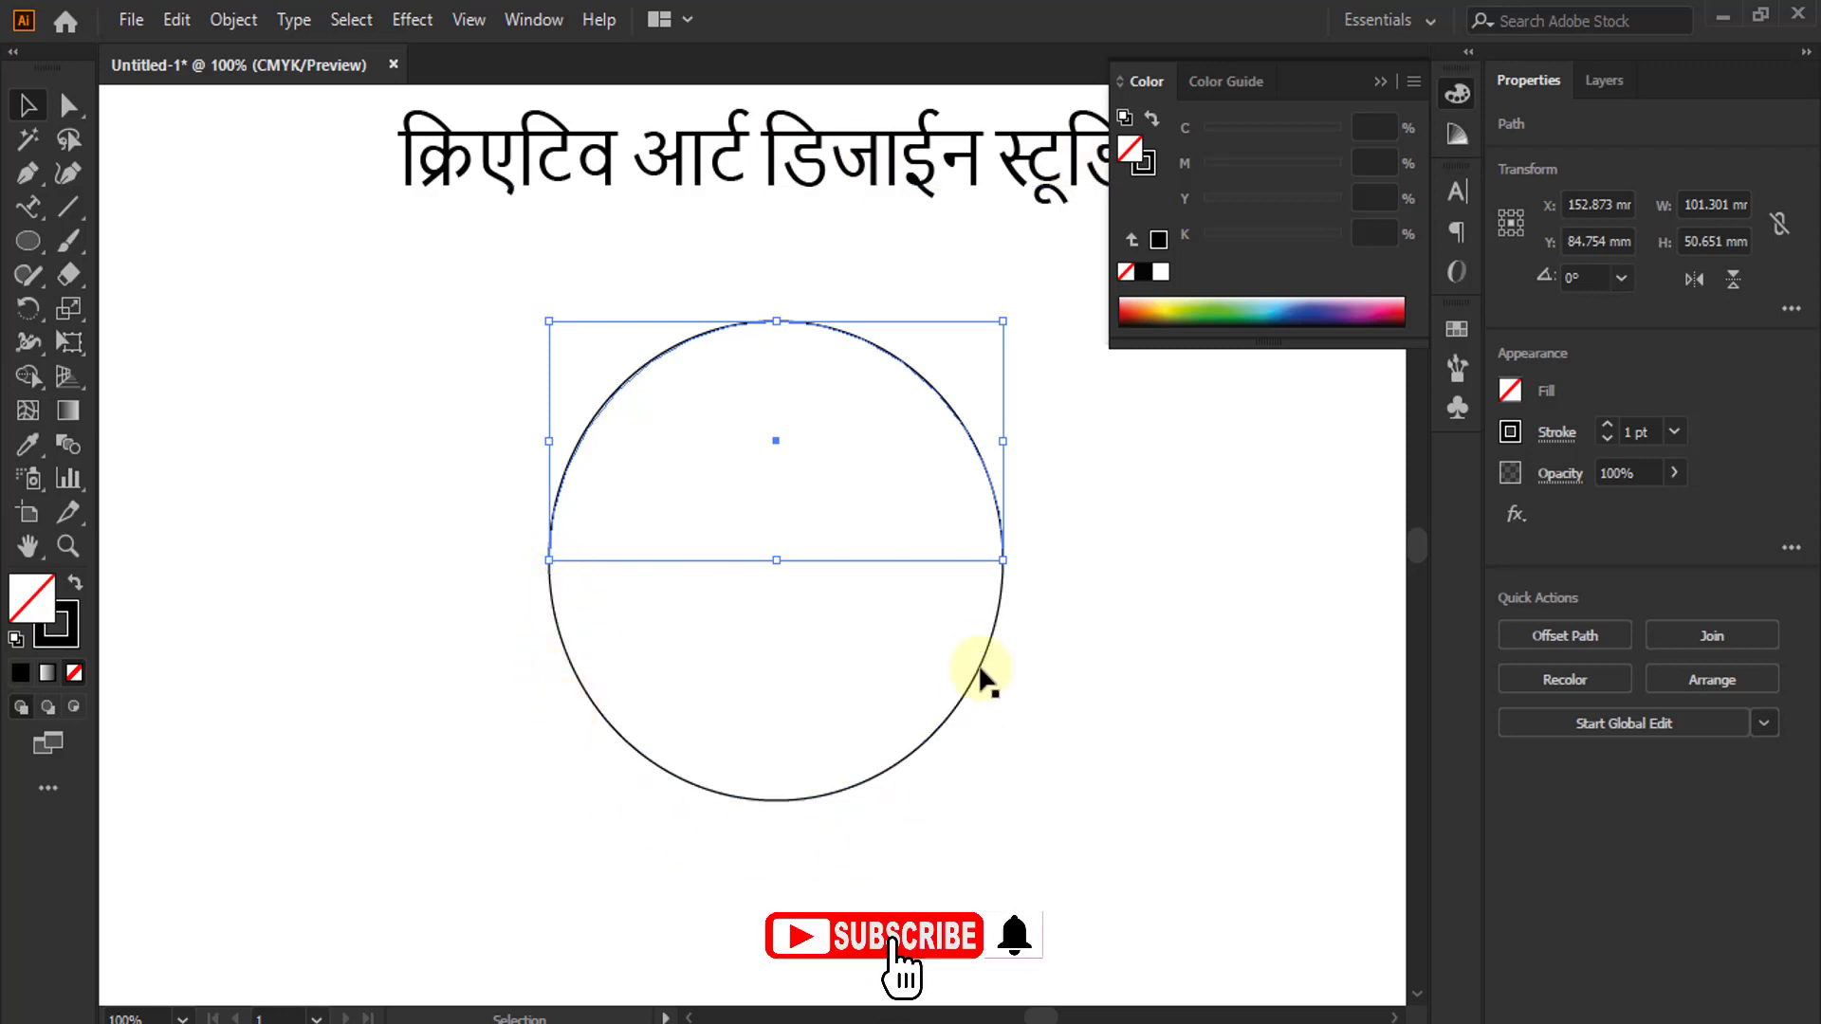
pyautogui.click(516, 487)
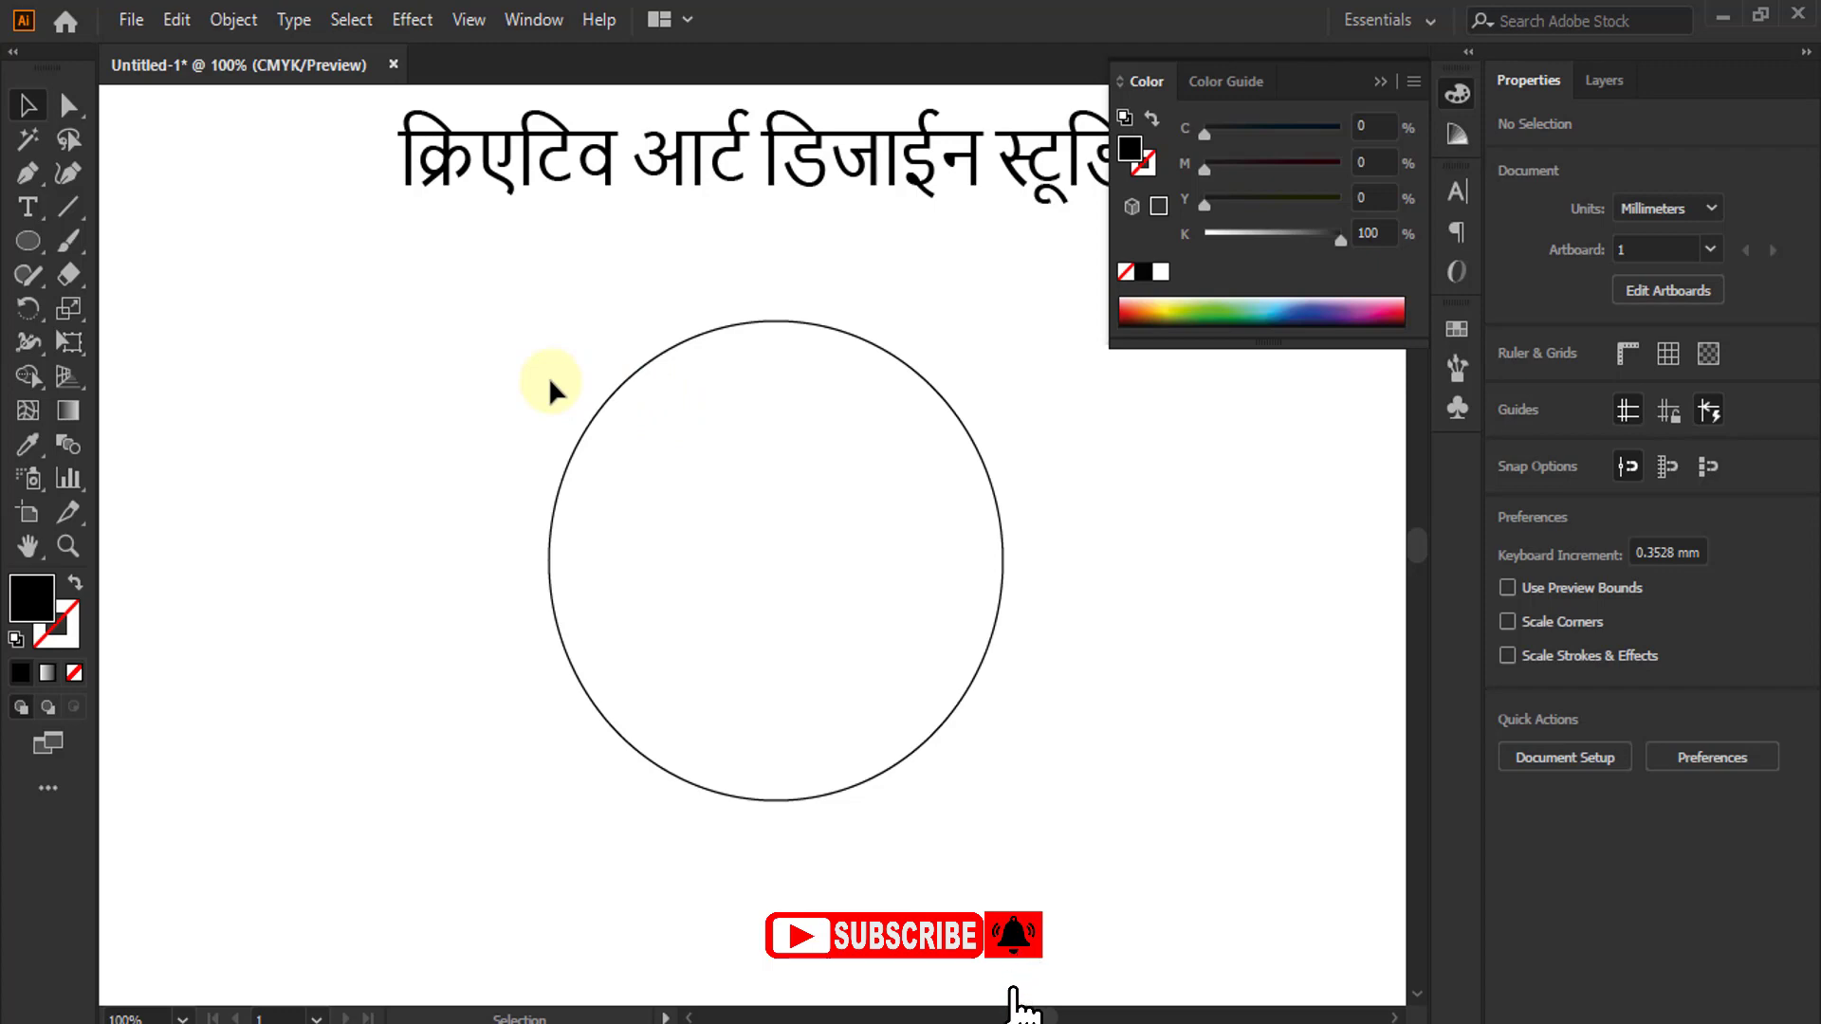
pyautogui.hotkey('ctrl', '-')
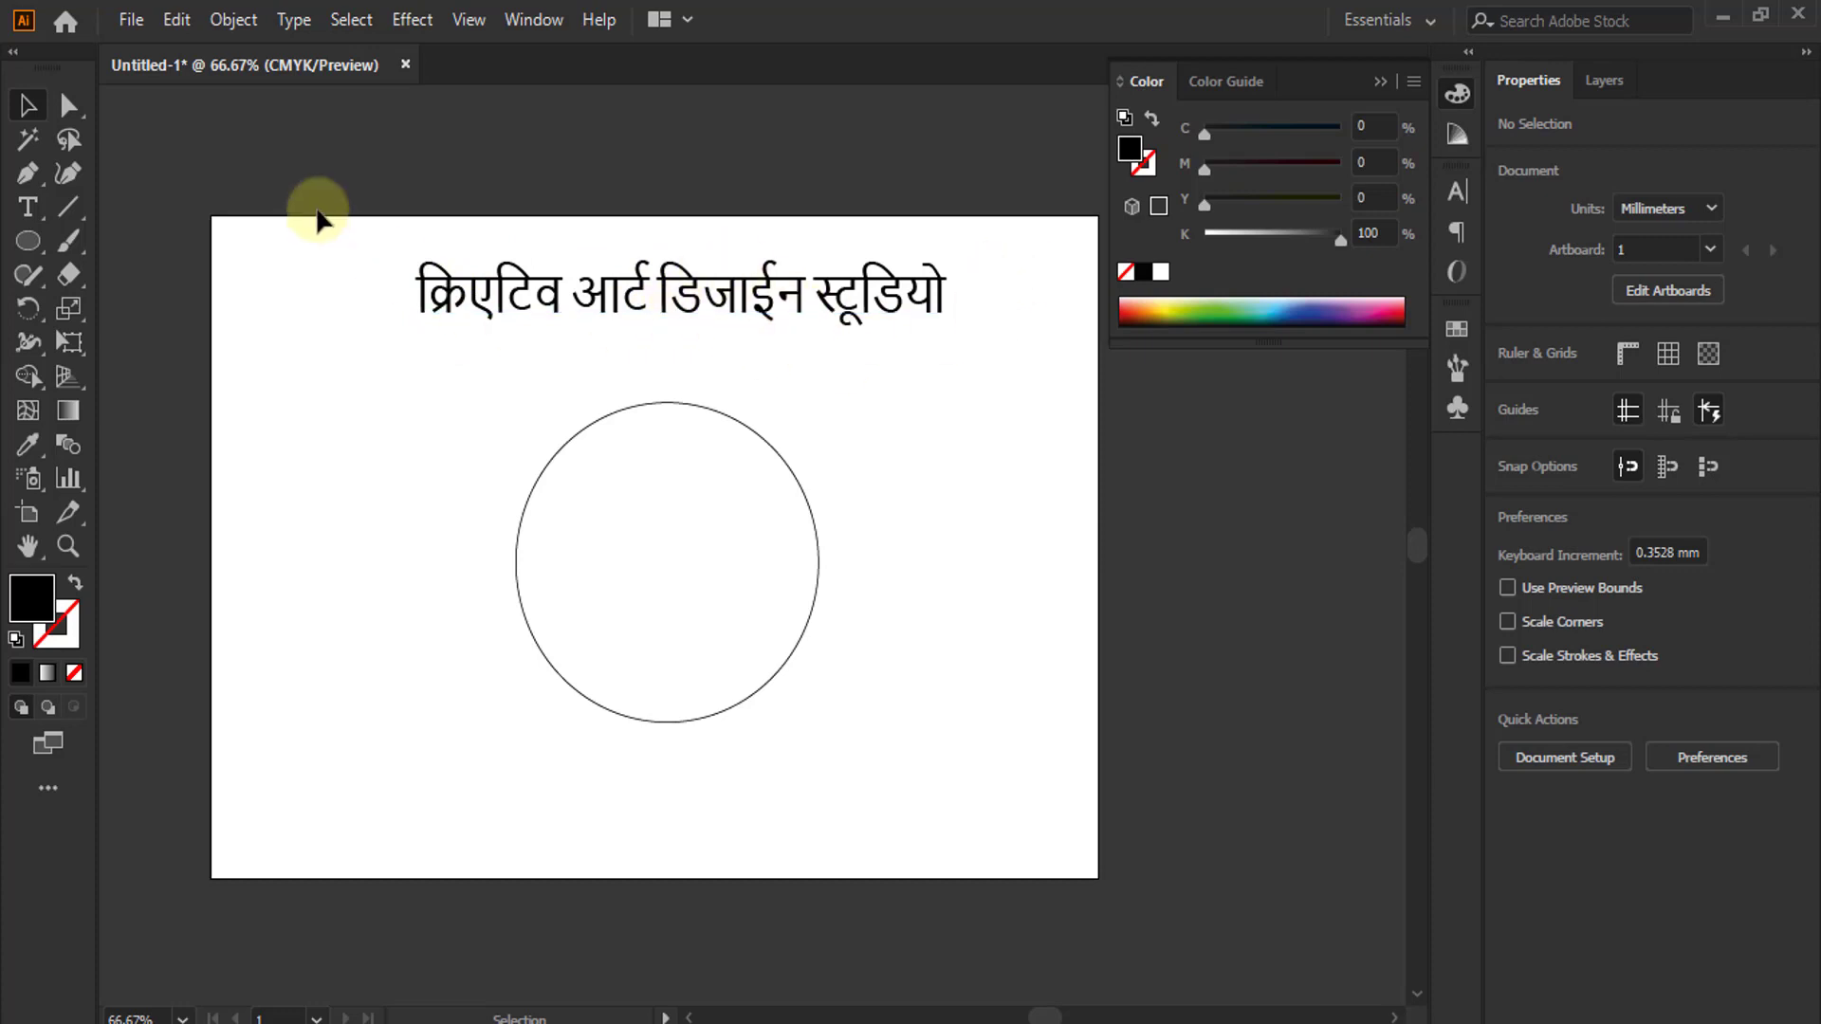
# - Cut क्रिएटिव आर्ट from the title and paste it as separate point text
pyautogui.moveTo(36, 220); pyautogui.dragTo(117, 202)
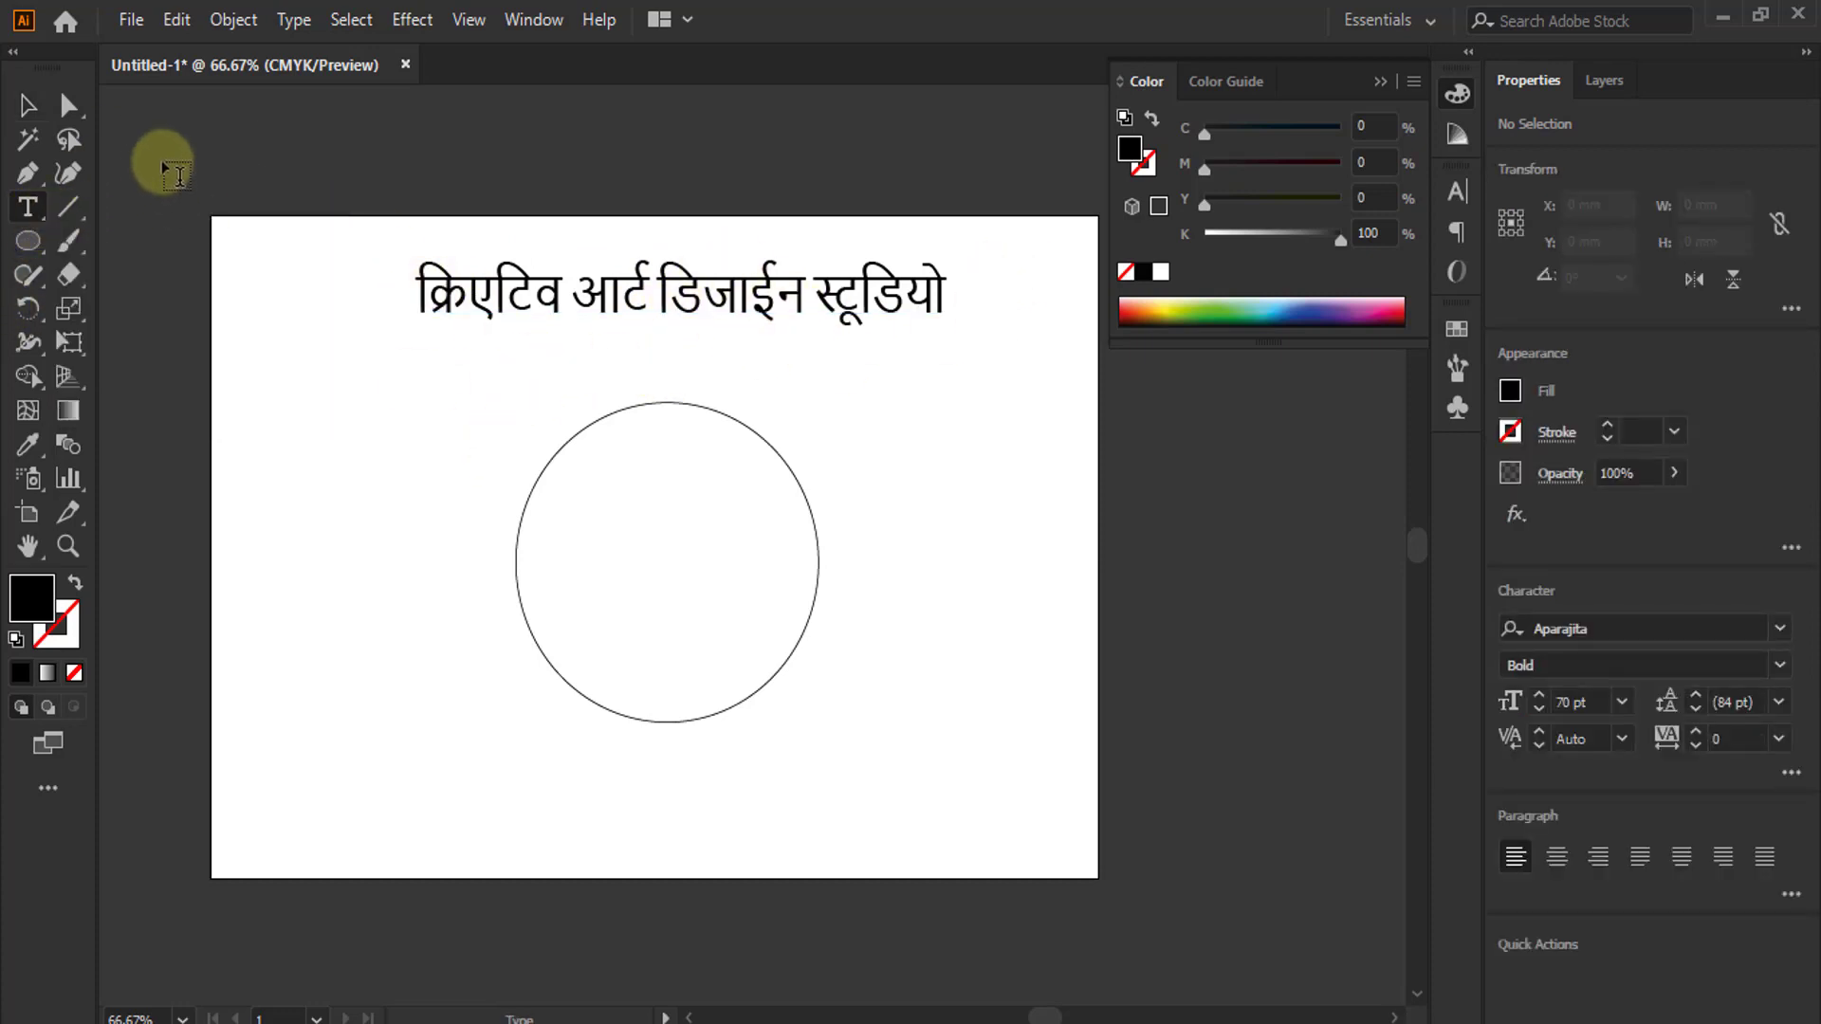
pyautogui.moveTo(654, 292); pyautogui.dragTo(408, 294)
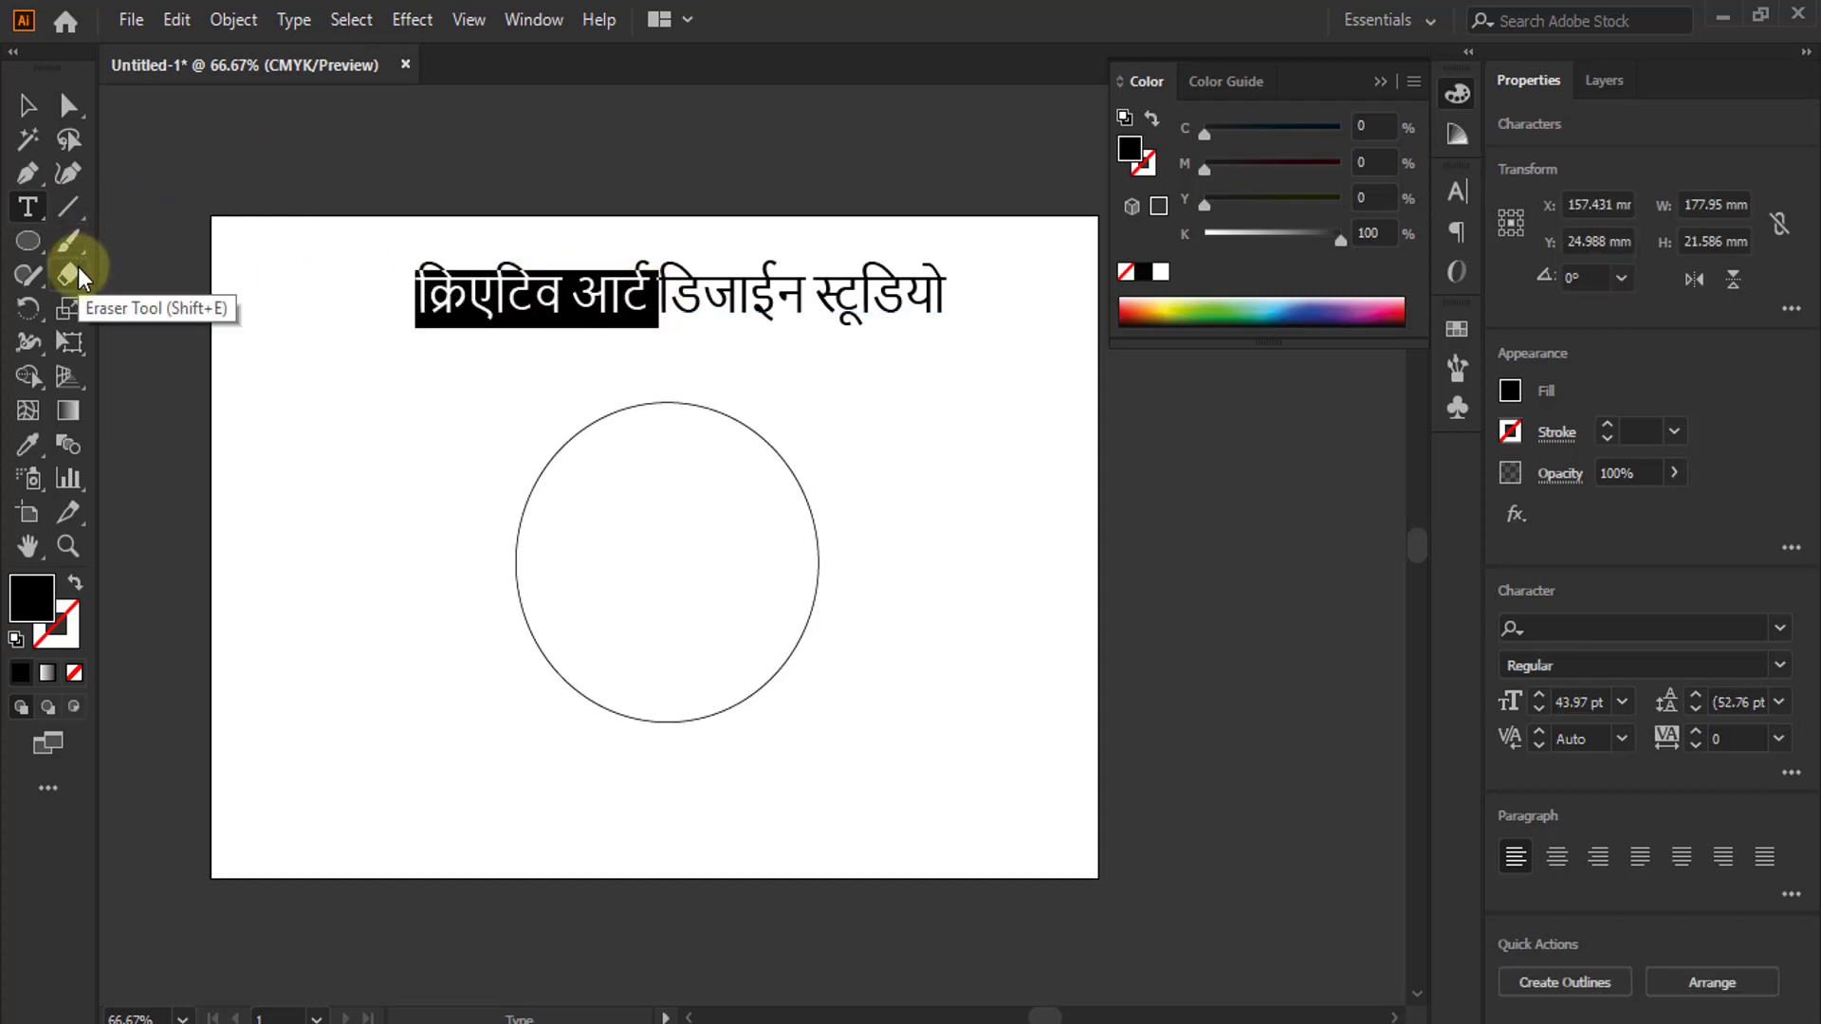
pyautogui.press('BackSpace')
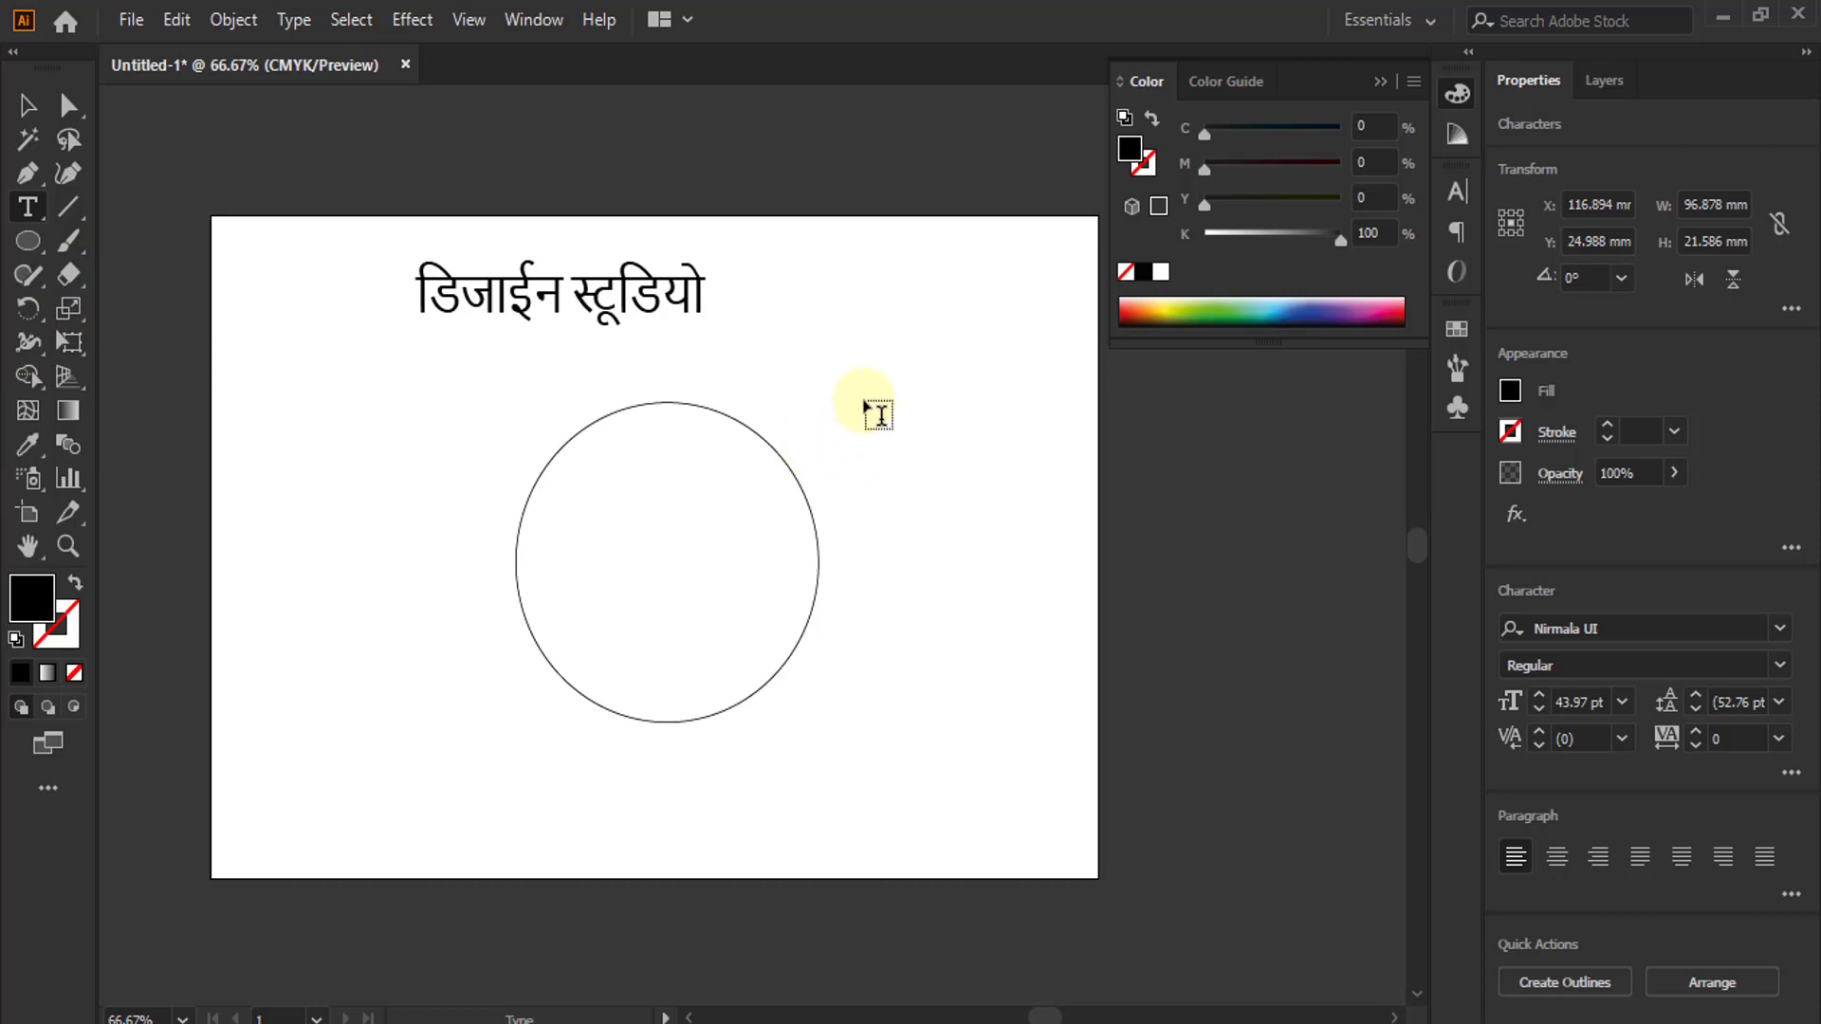
pyautogui.keyDown('ctrl'); pyautogui.click(865, 406); pyautogui.keyUp('ctrl')
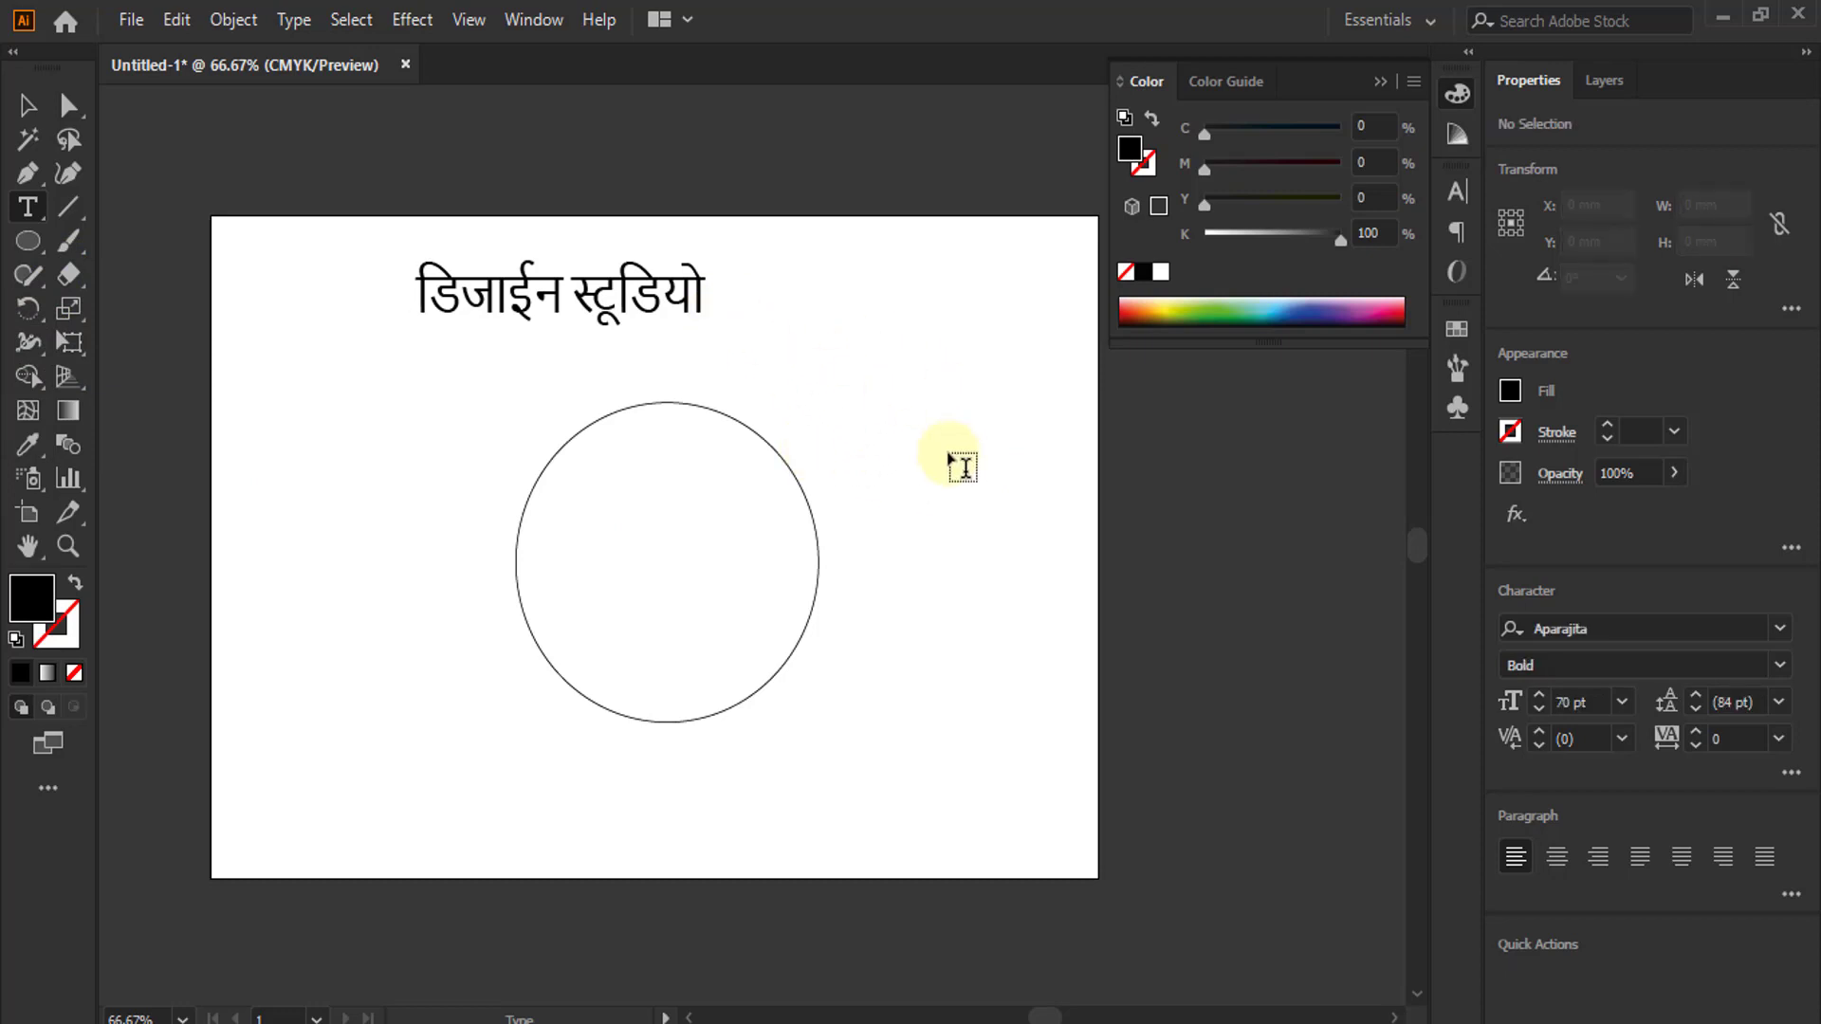
pyautogui.click(922, 398)
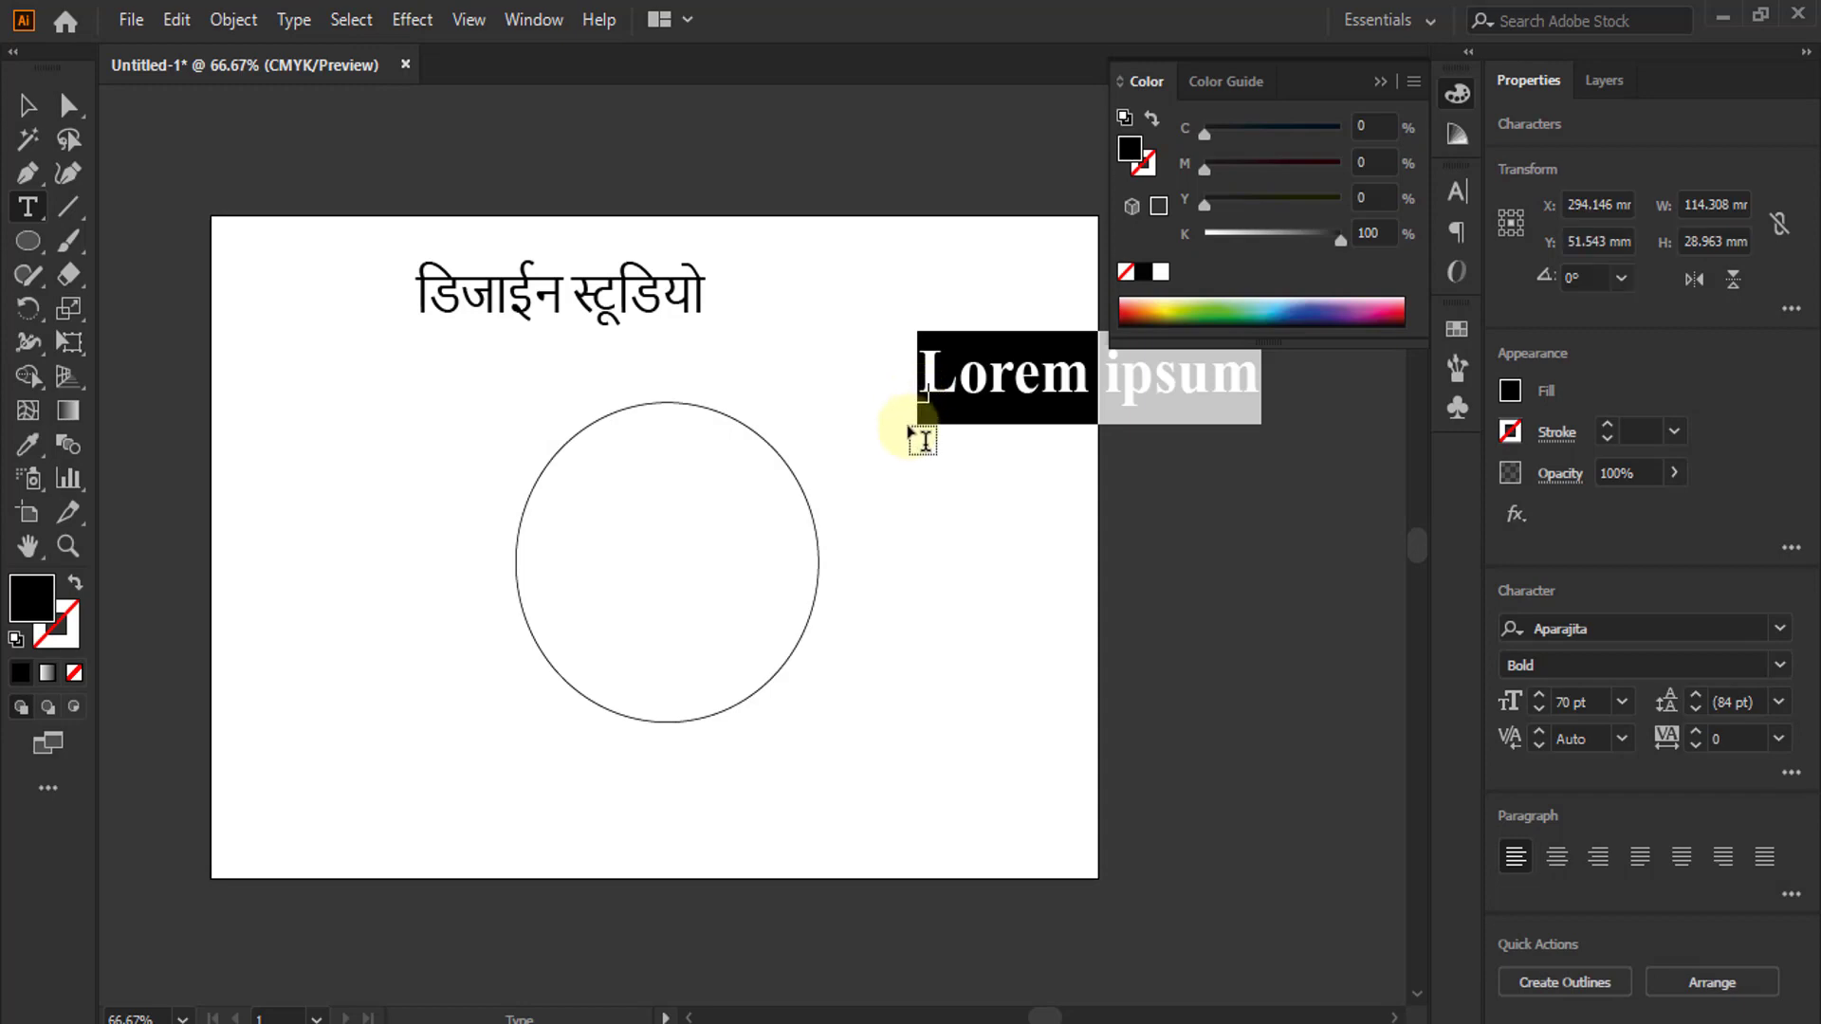
pyautogui.press('BackSpace')
pyautogui.write('क्रिएटिव आर्ट')
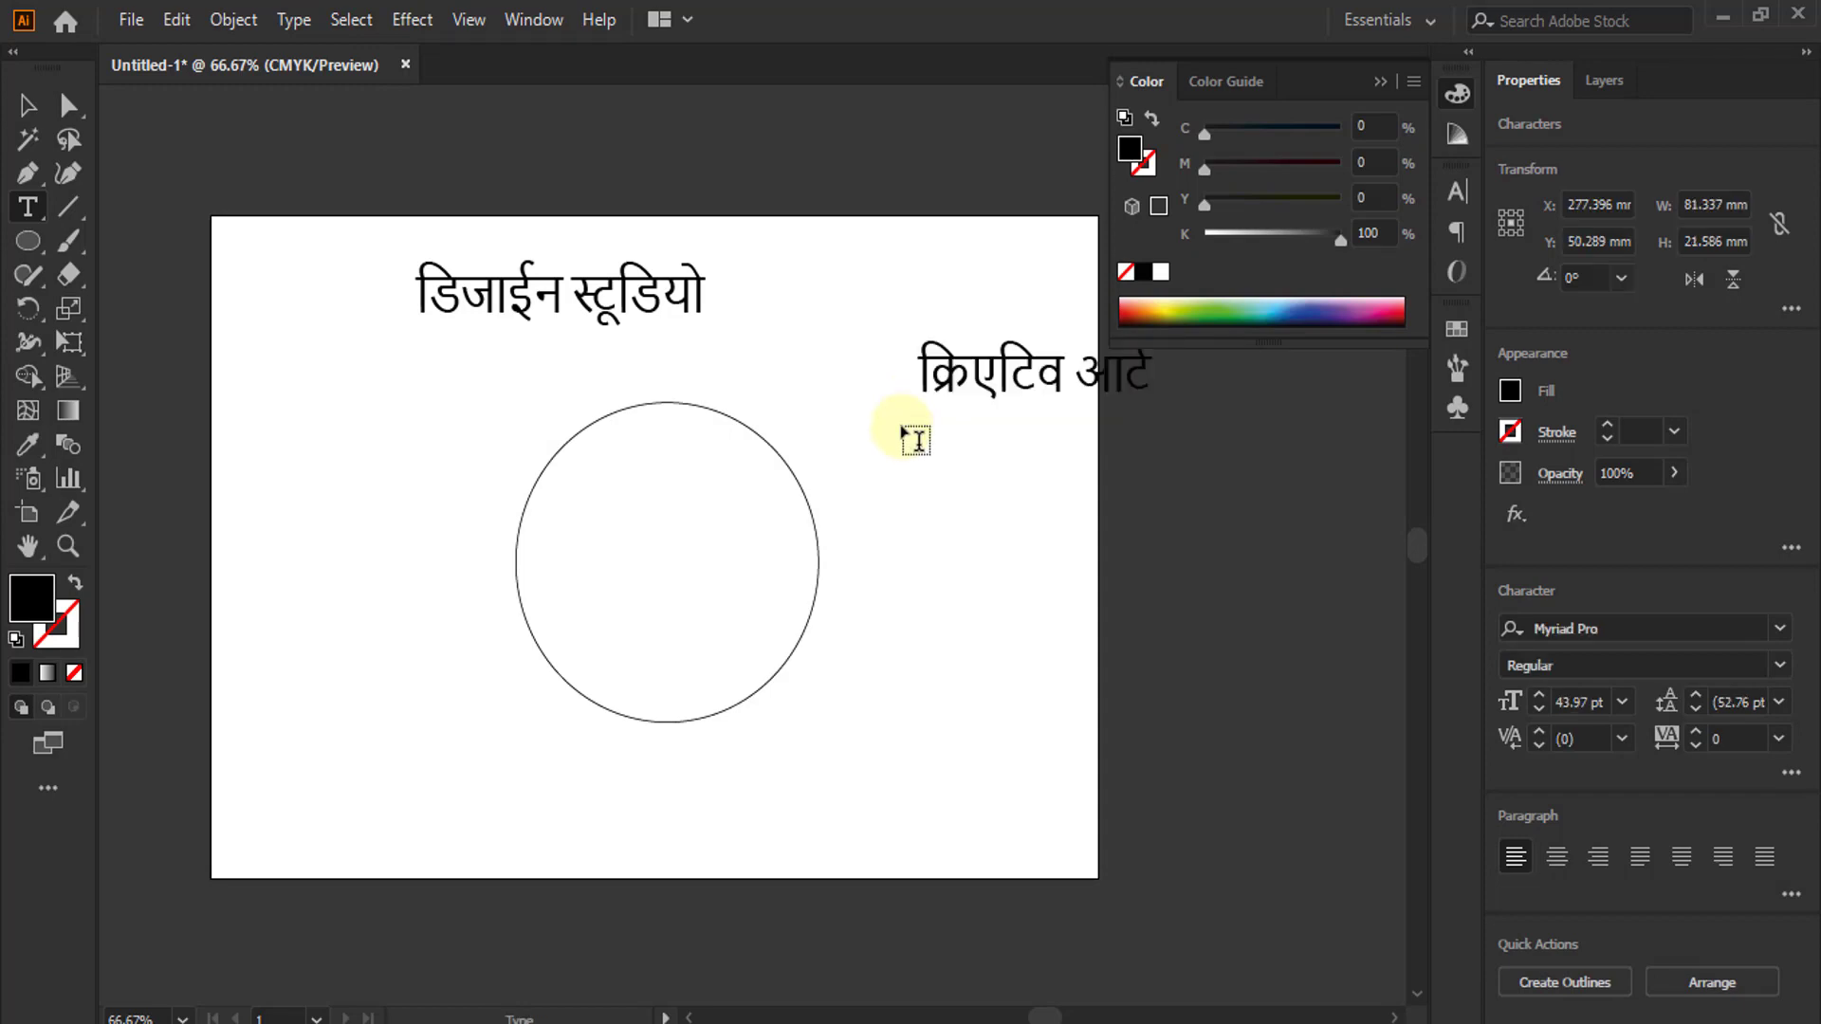
pyautogui.click(27, 105)
pyautogui.click(968, 399)
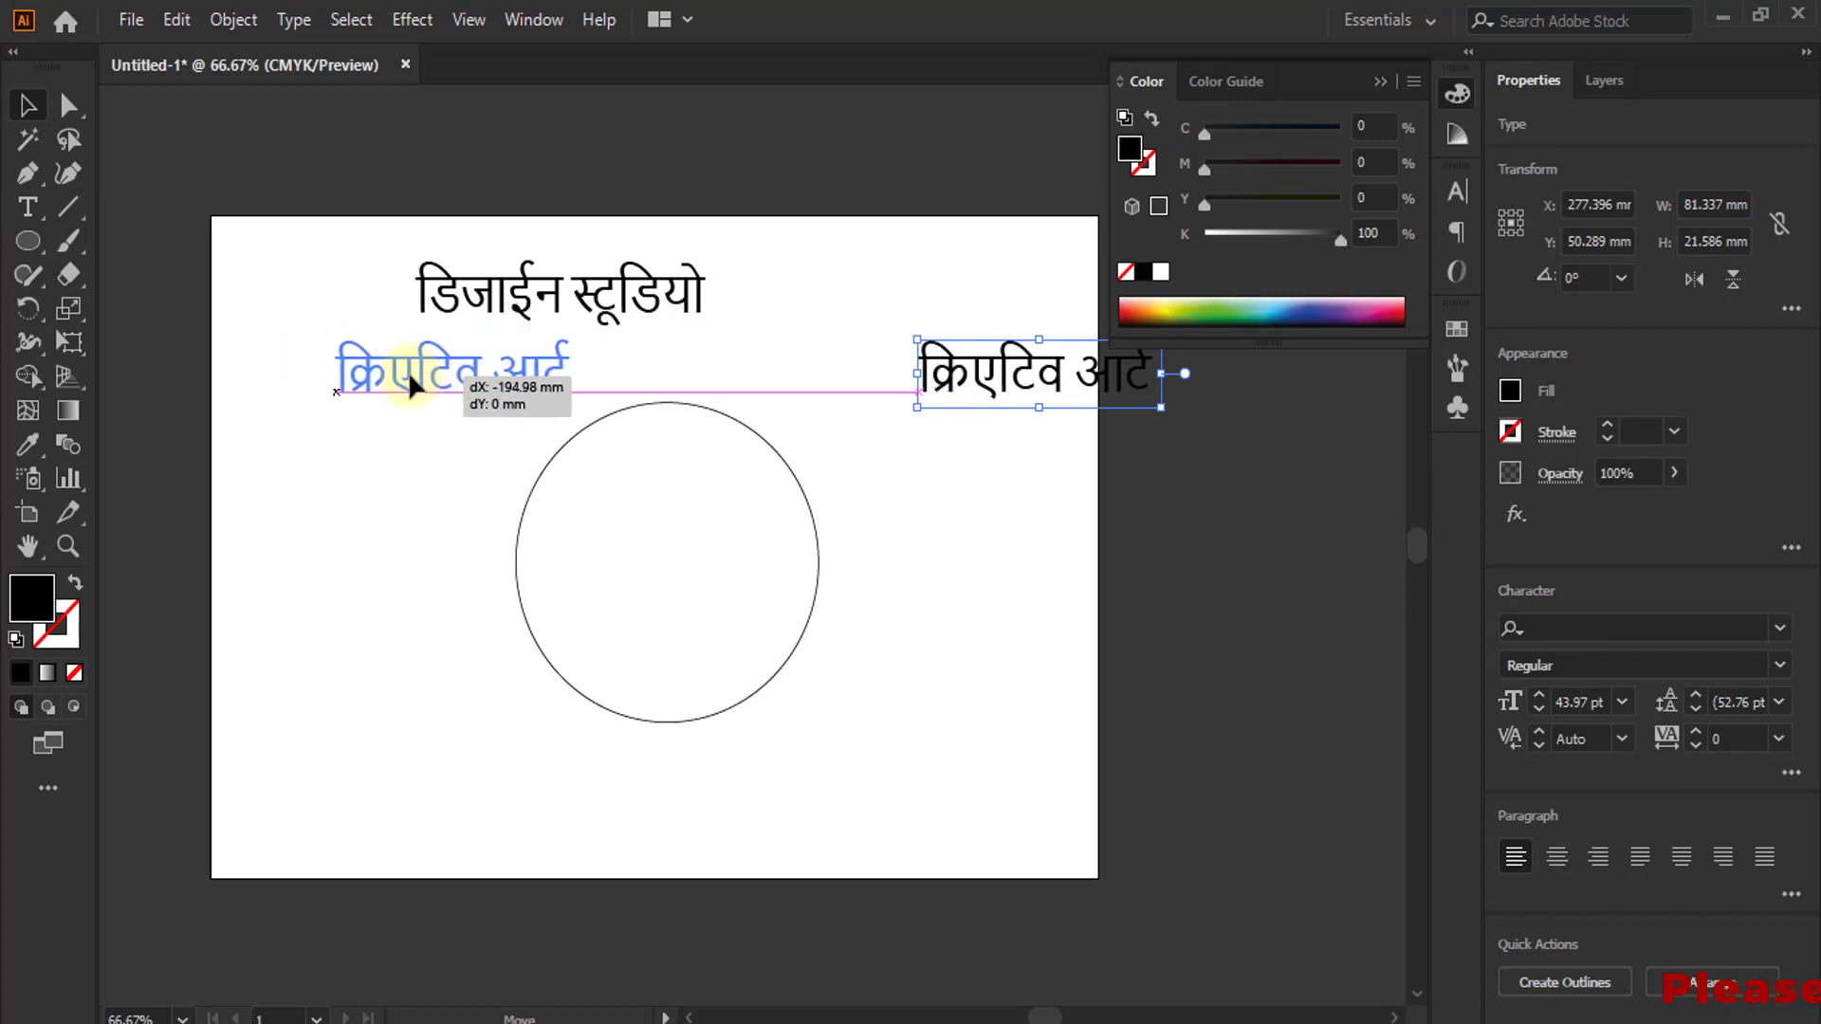
# - Move क्रिएटिव आर्ट under the title and convert it to outlines
pyautogui.moveTo(996, 386); pyautogui.dragTo(411, 386)
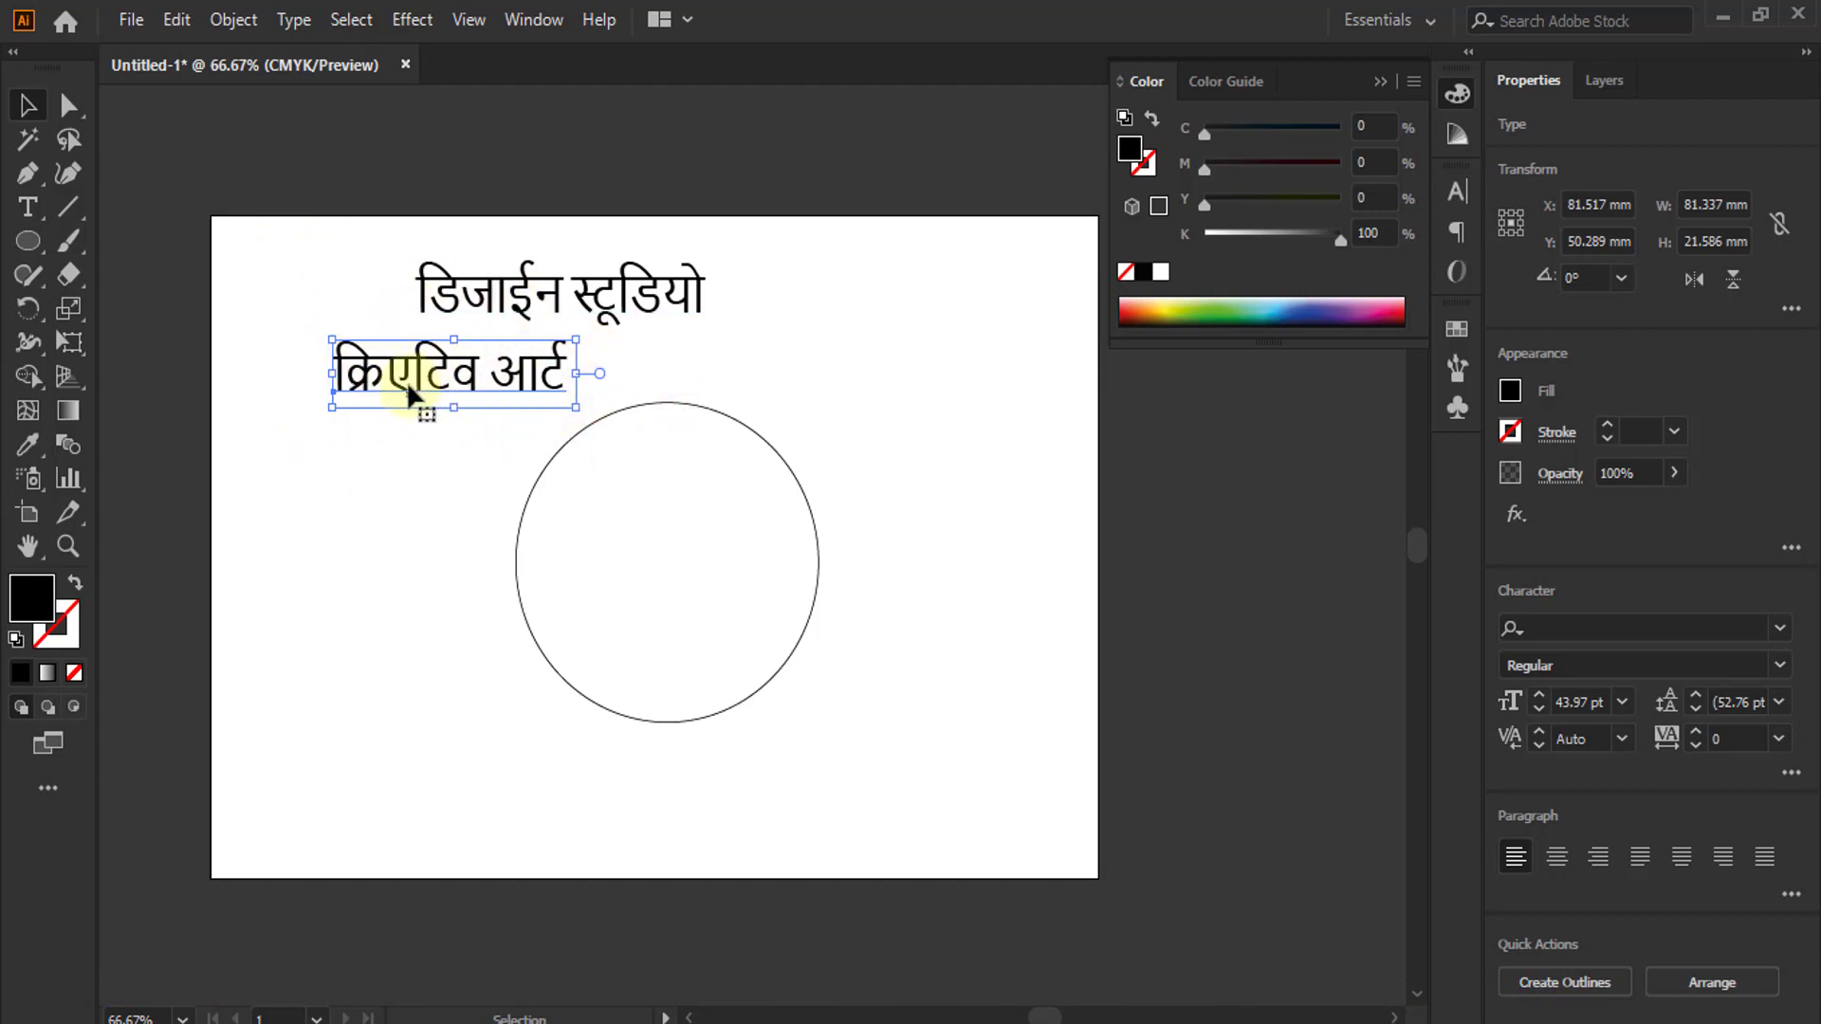
pyautogui.rightClick(406, 366)
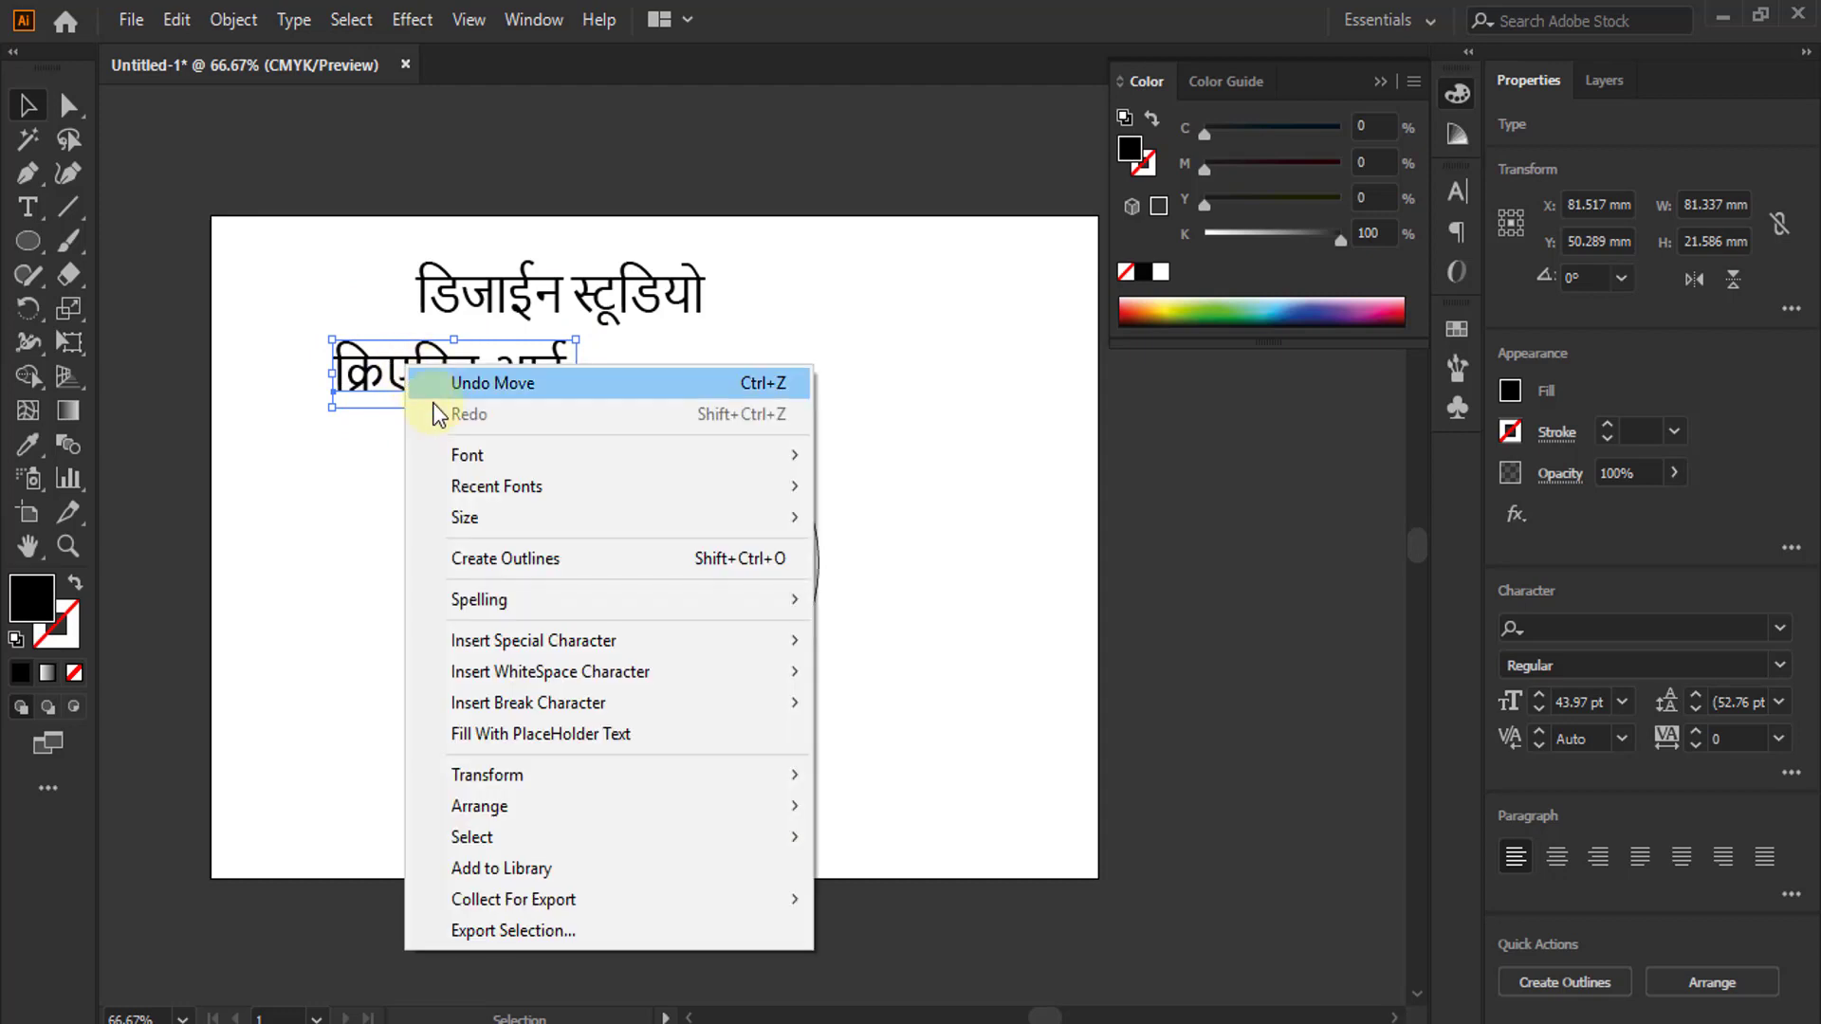
pyautogui.click(504, 558)
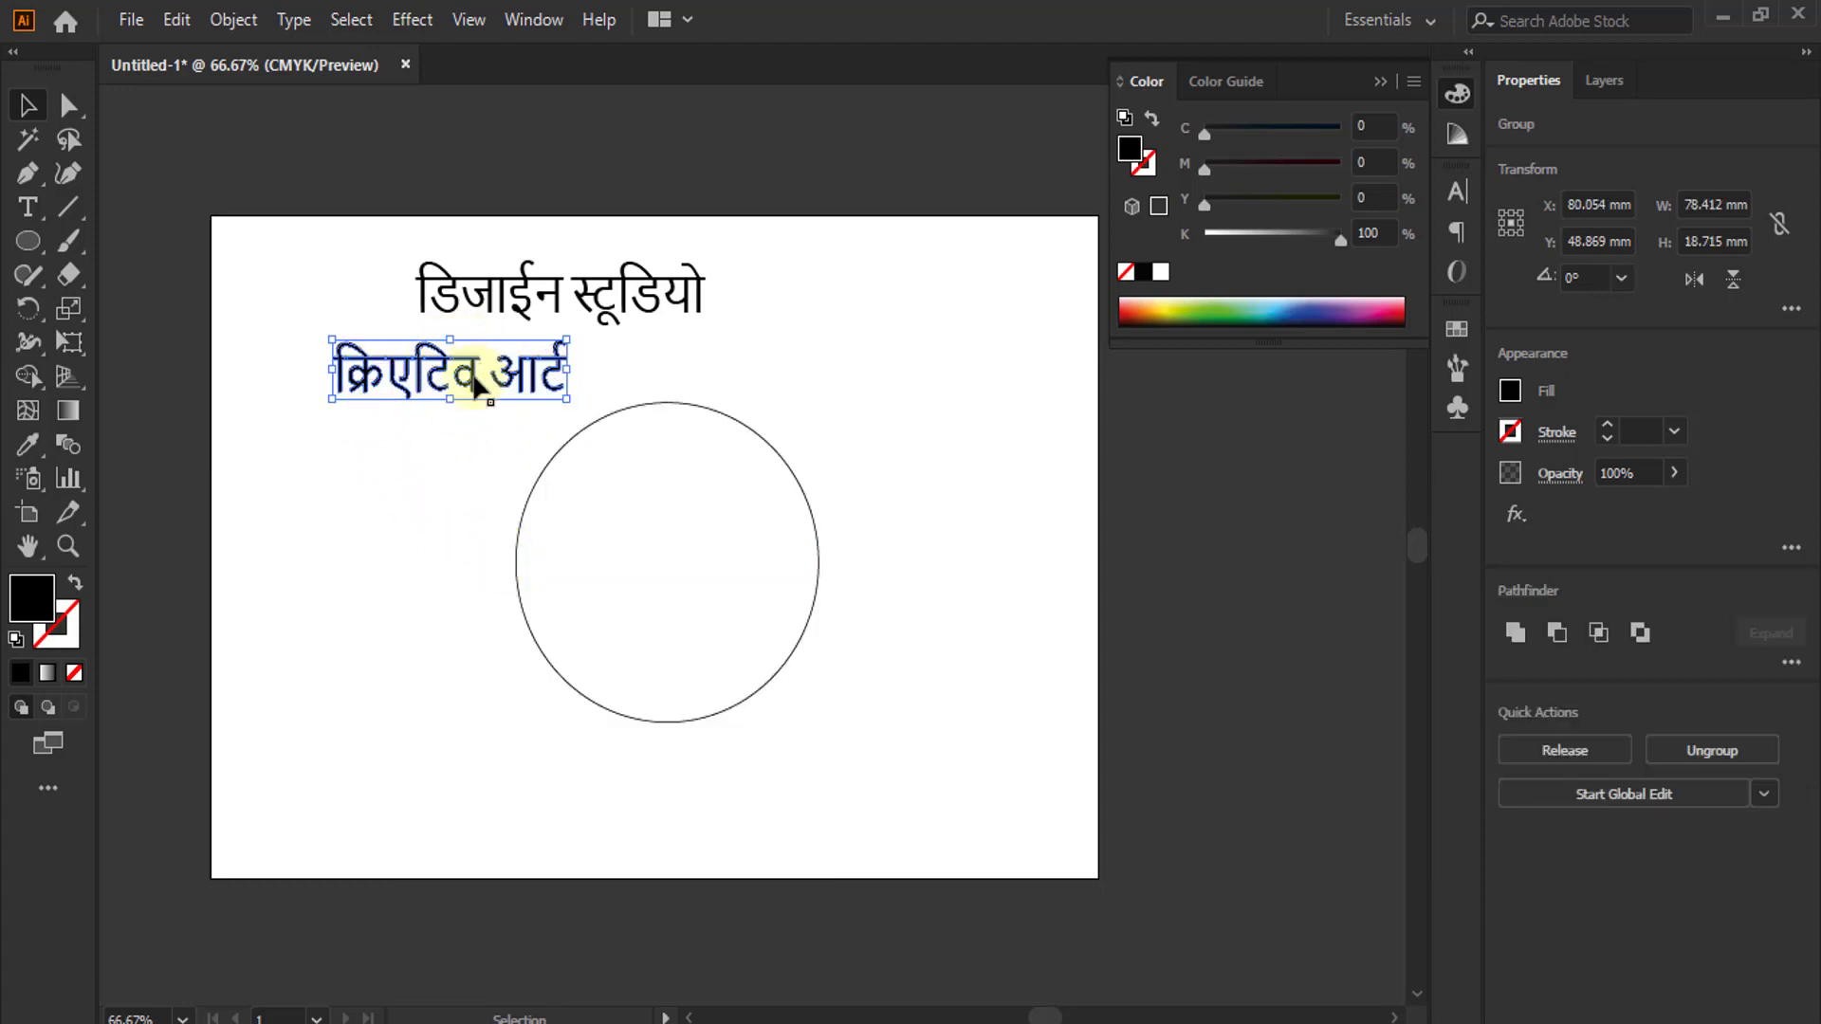
# - Convert the डिजाईन स्टूडियो heading to outlines and deselect it
pyautogui.click(632, 305)
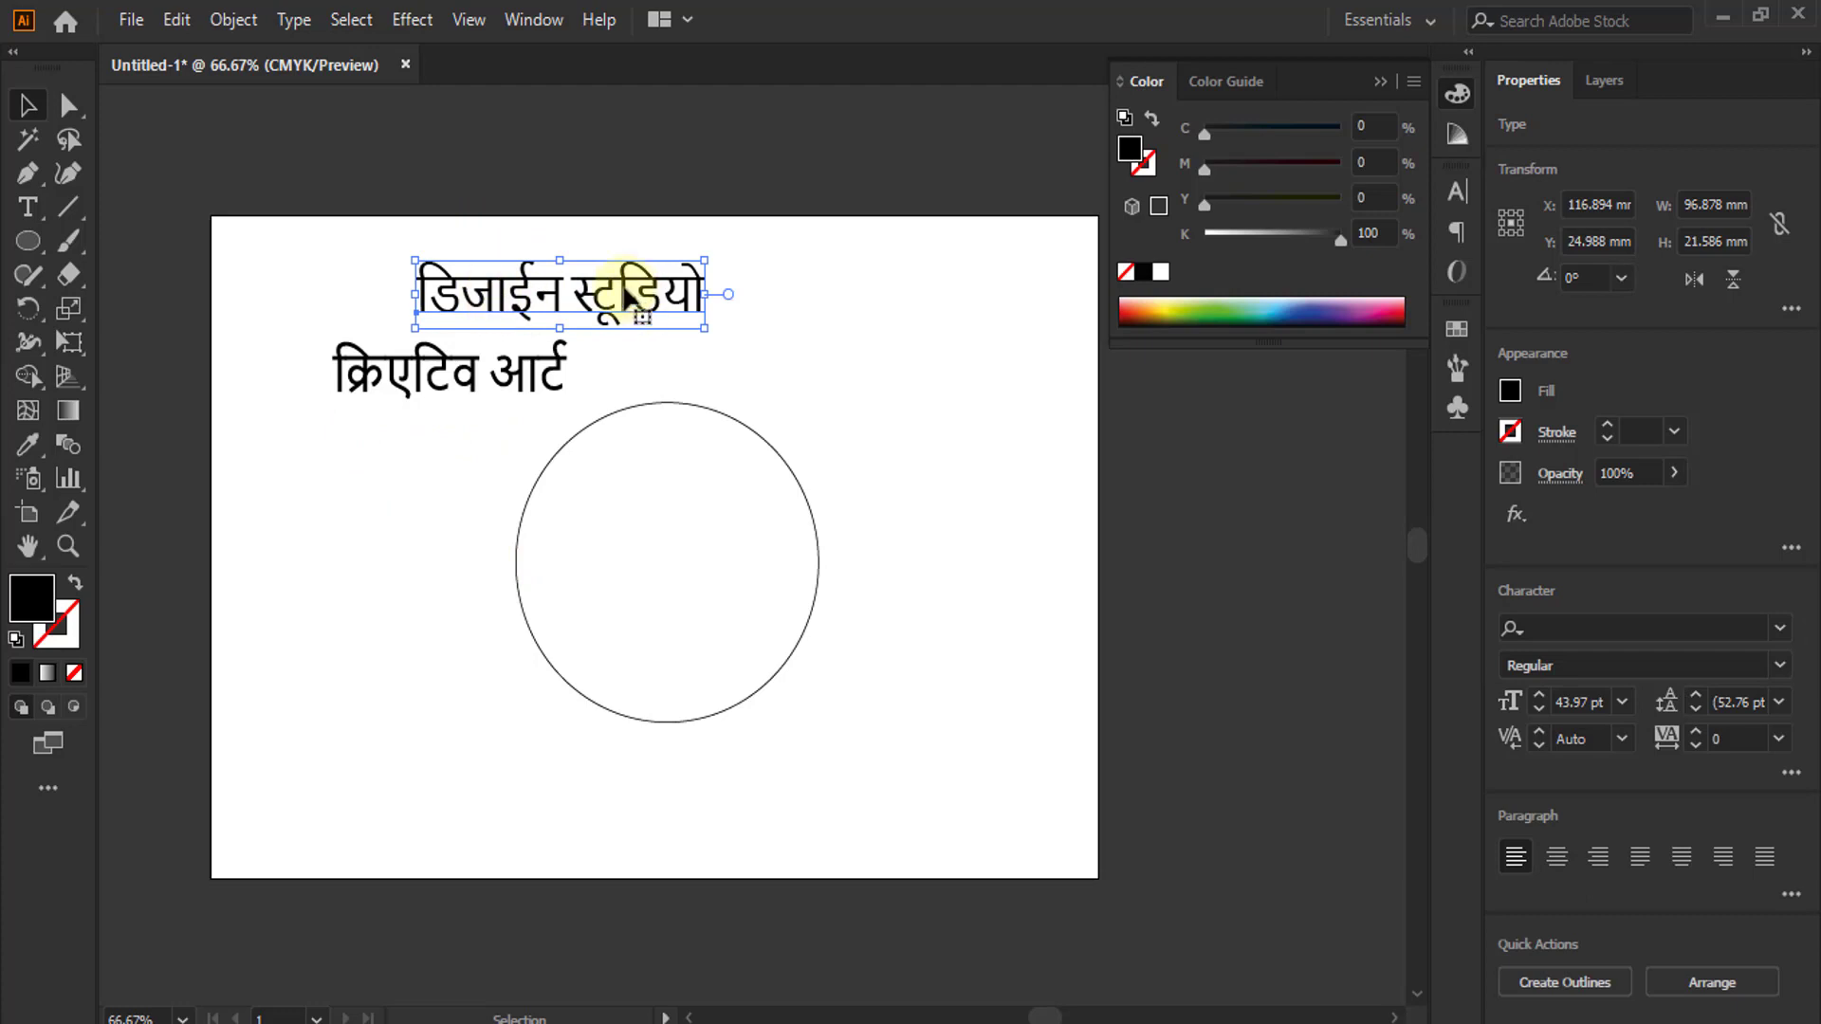
pyautogui.rightClick(628, 292)
pyautogui.click(691, 483)
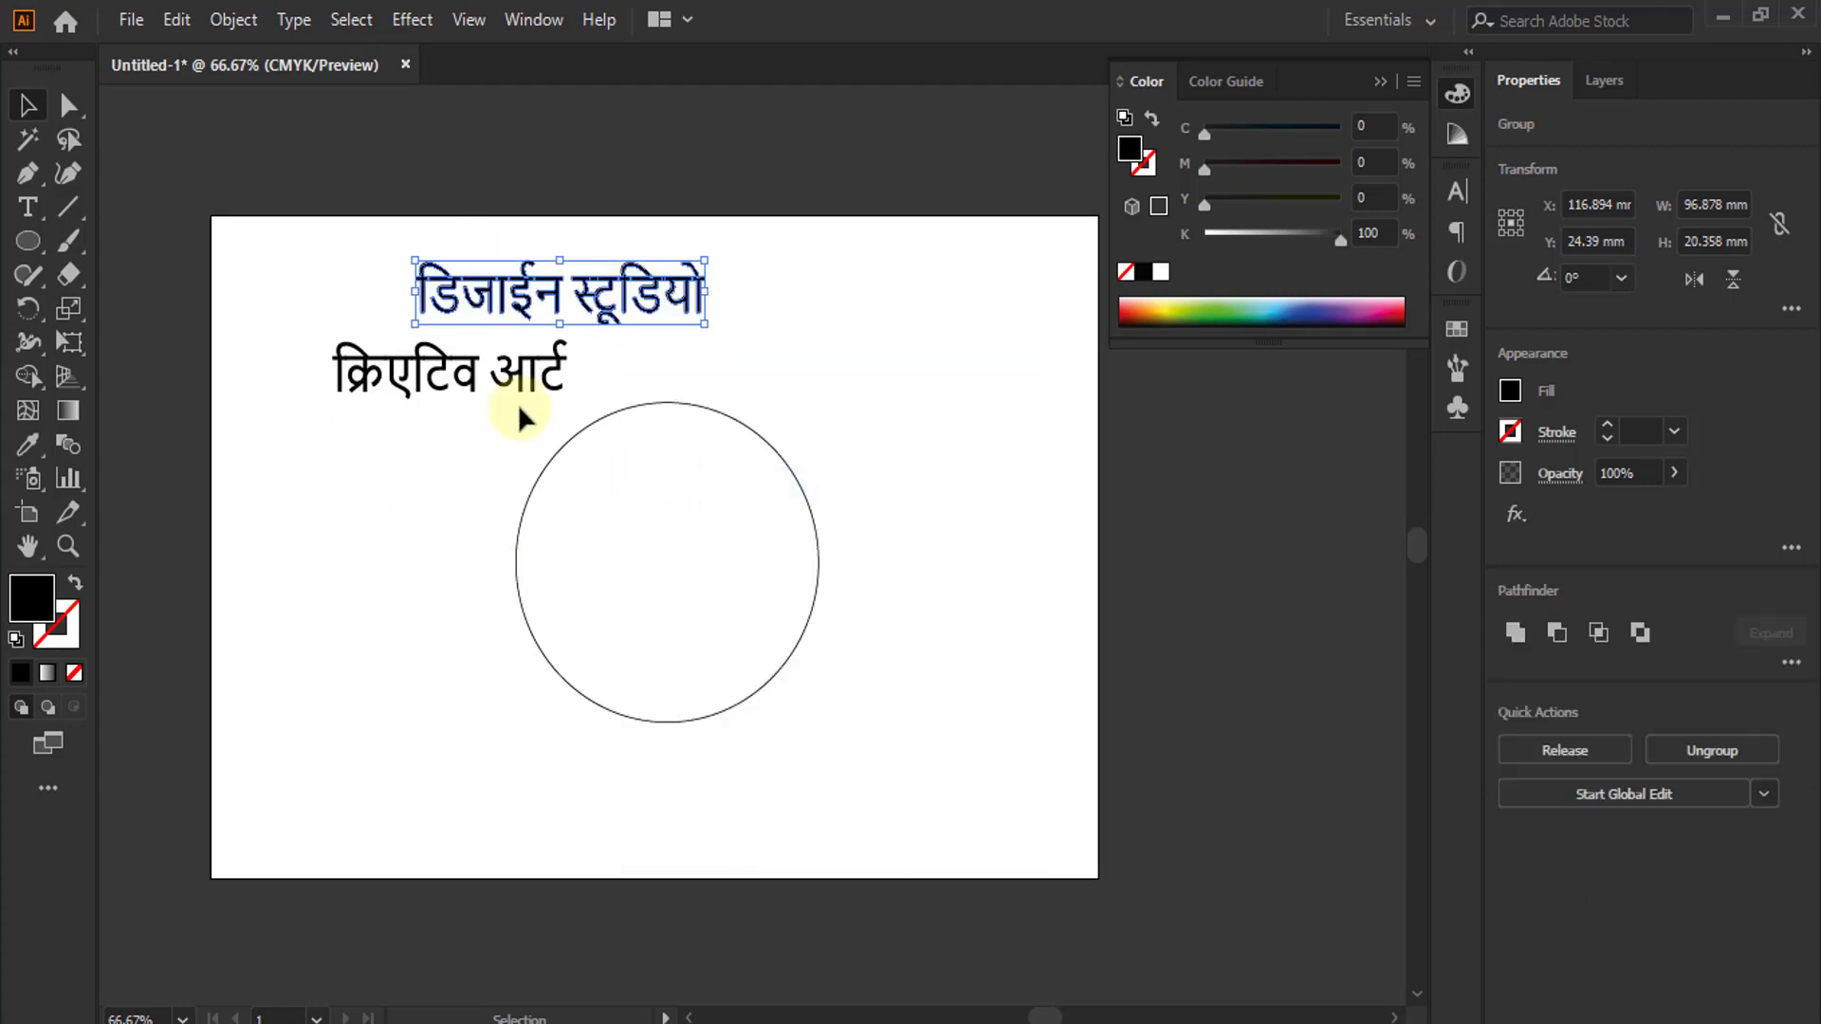
pyautogui.click(429, 473)
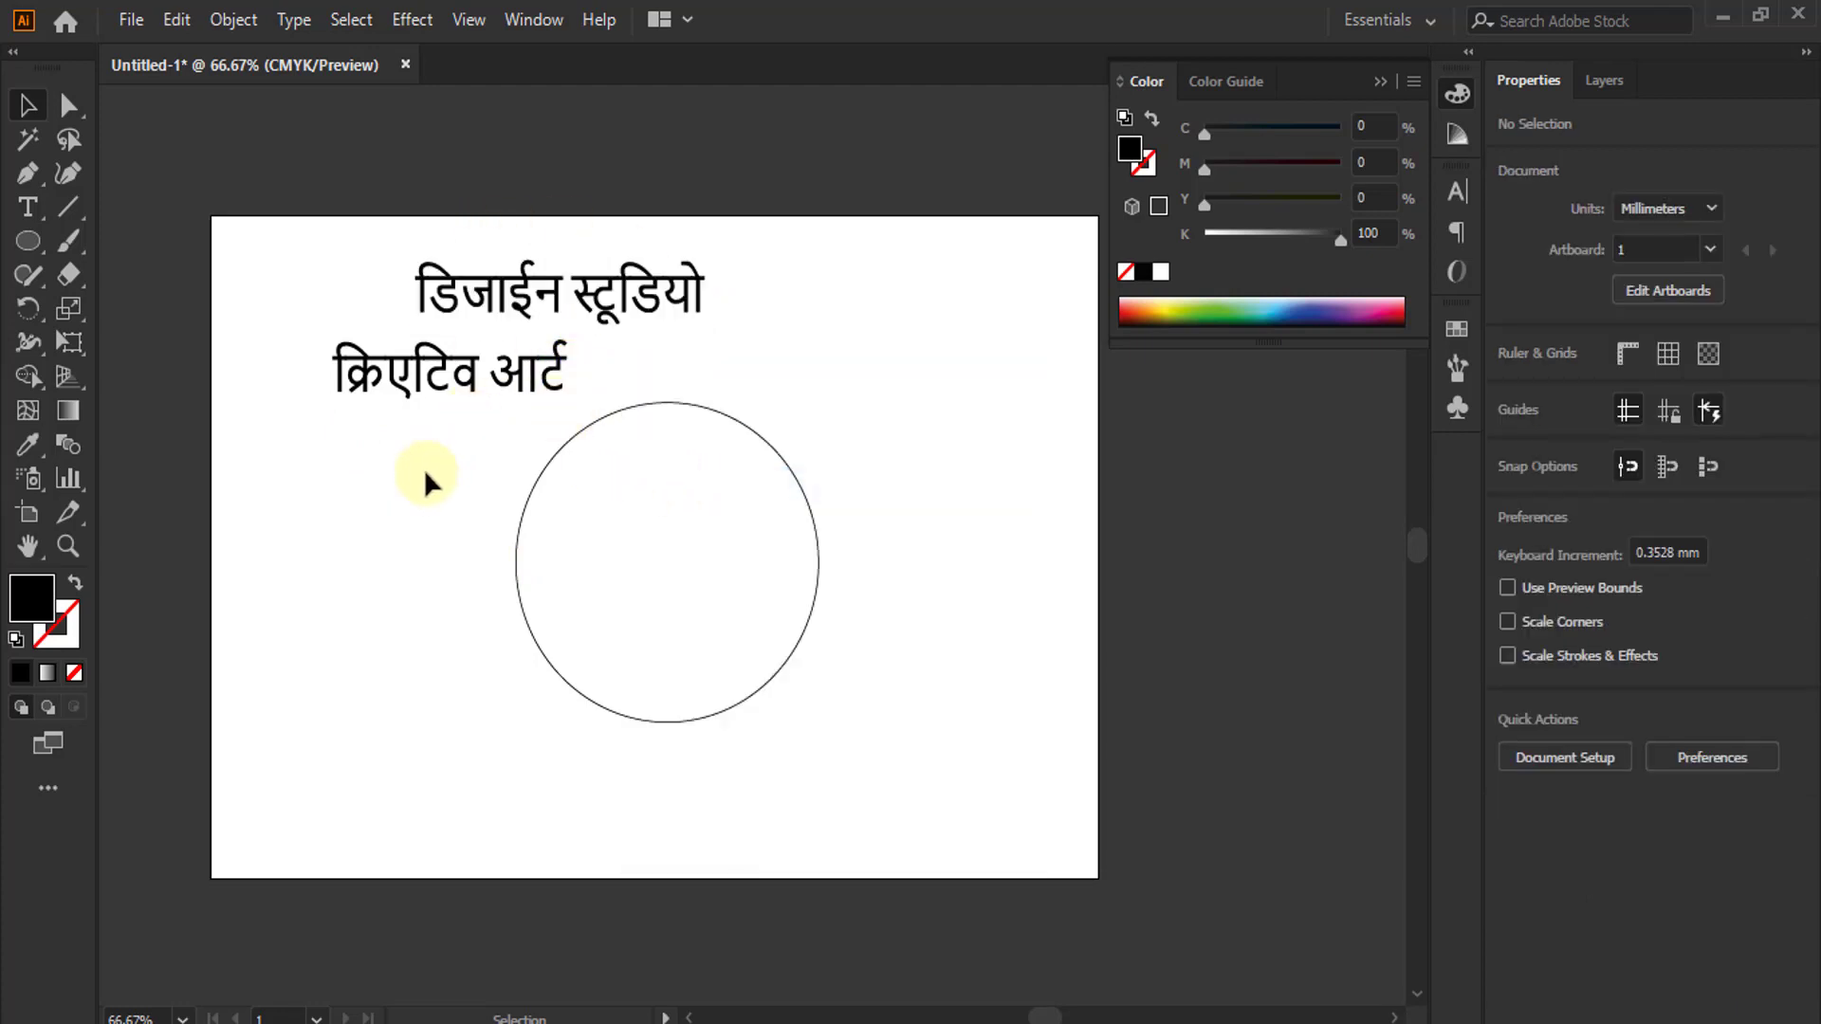
pyautogui.click(535, 21)
# - Create an art brush from the outlined क्रिएटिव आर्ट in the Brushes panel
pyautogui.scroll(2, 664, 47)
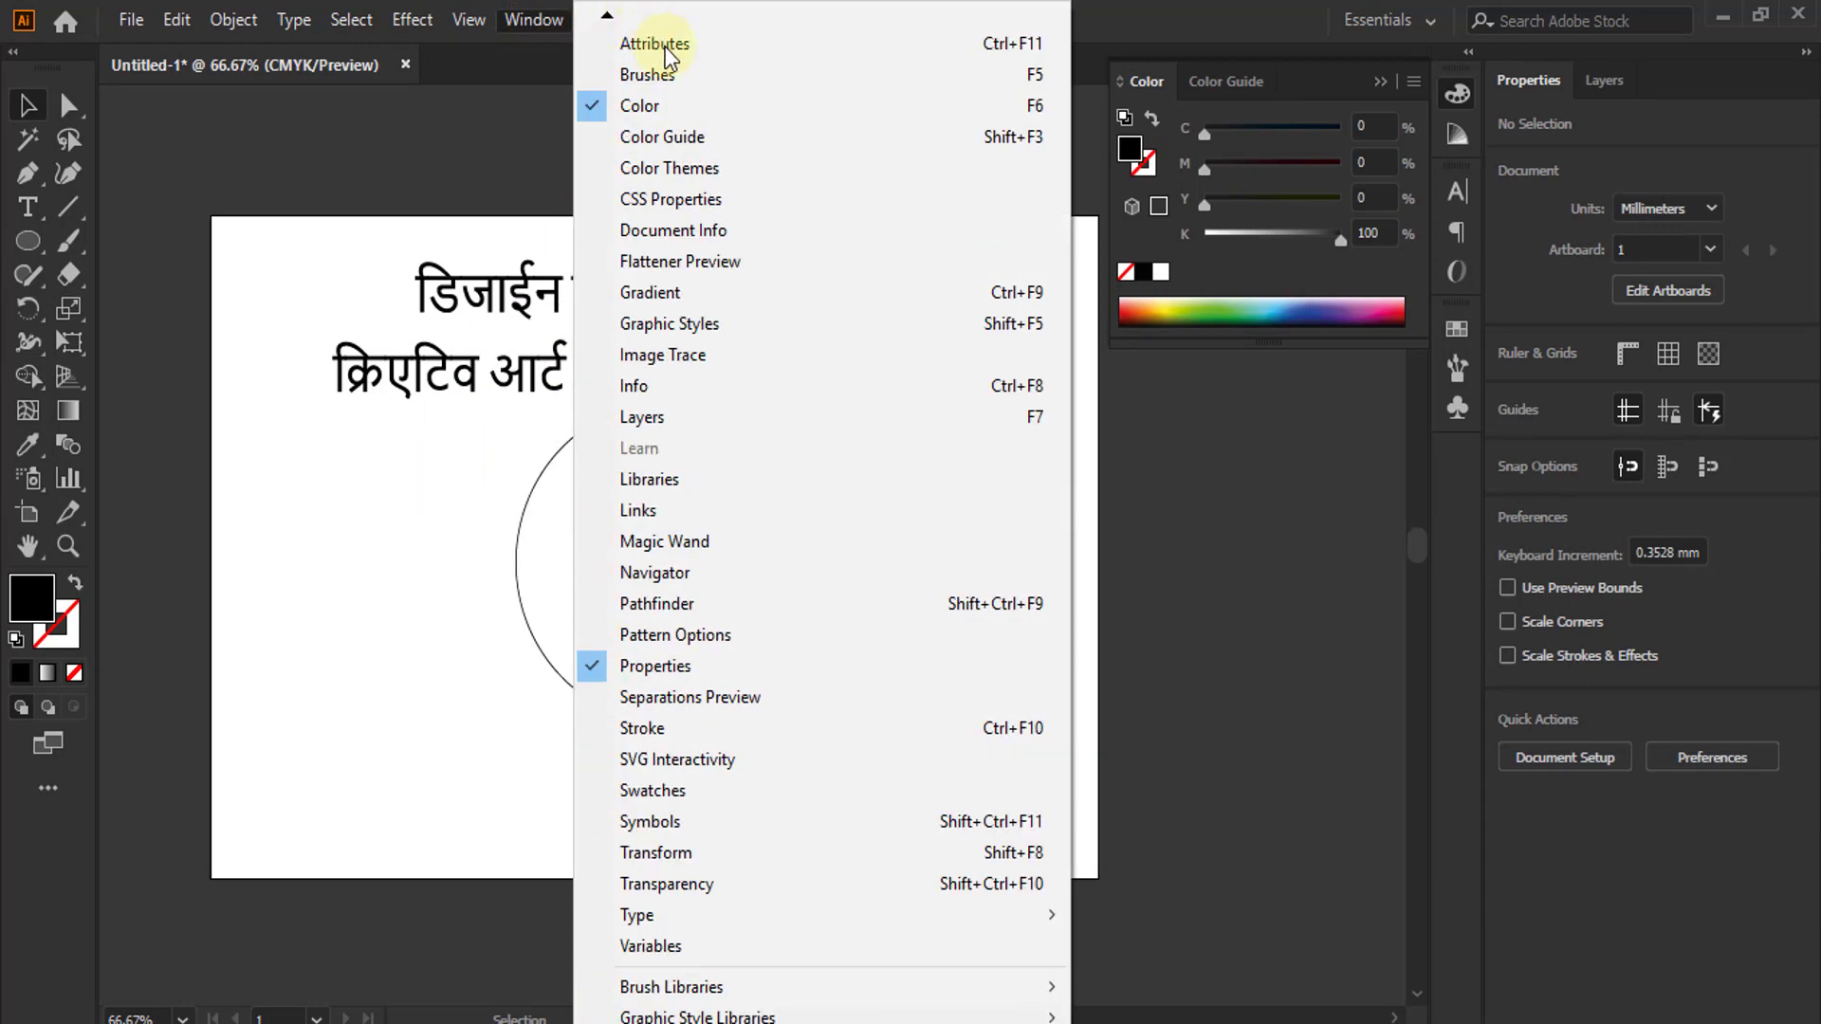
pyautogui.click(663, 74)
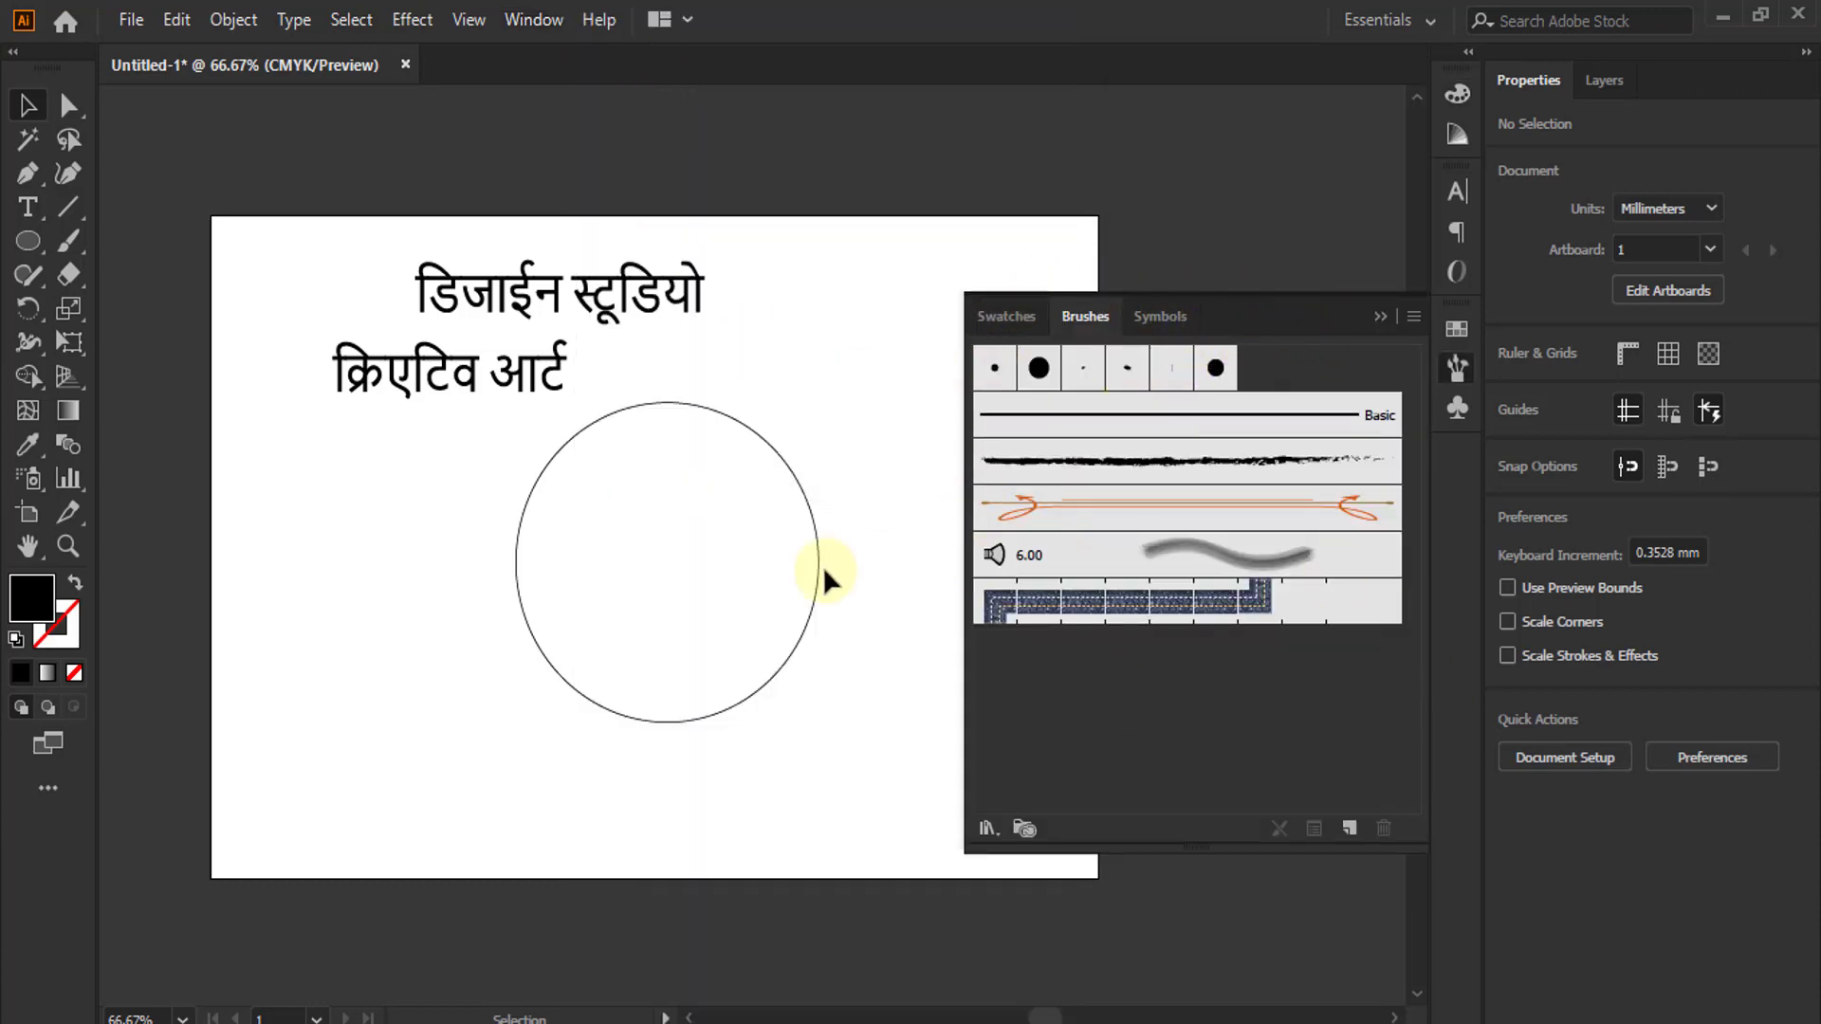
pyautogui.moveTo(449, 377); pyautogui.dragTo(465, 628)
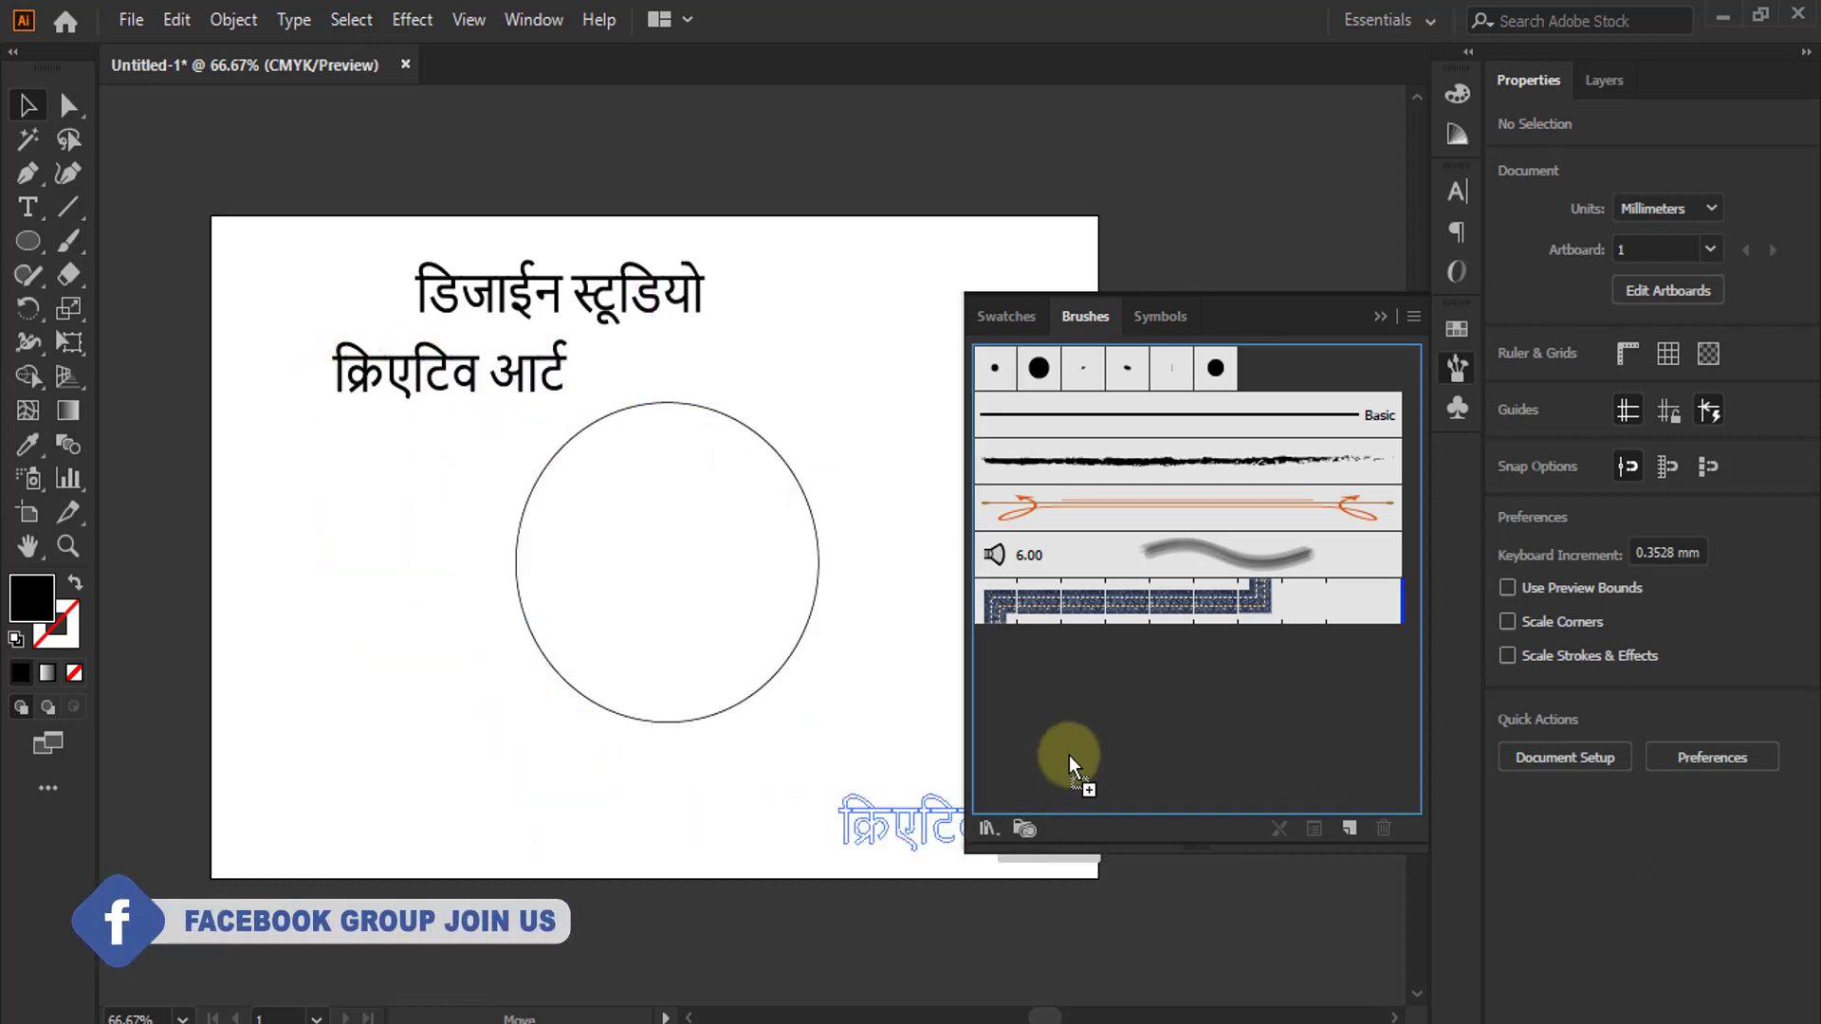
pyautogui.moveTo(606, 765); pyautogui.dragTo(1102, 709)
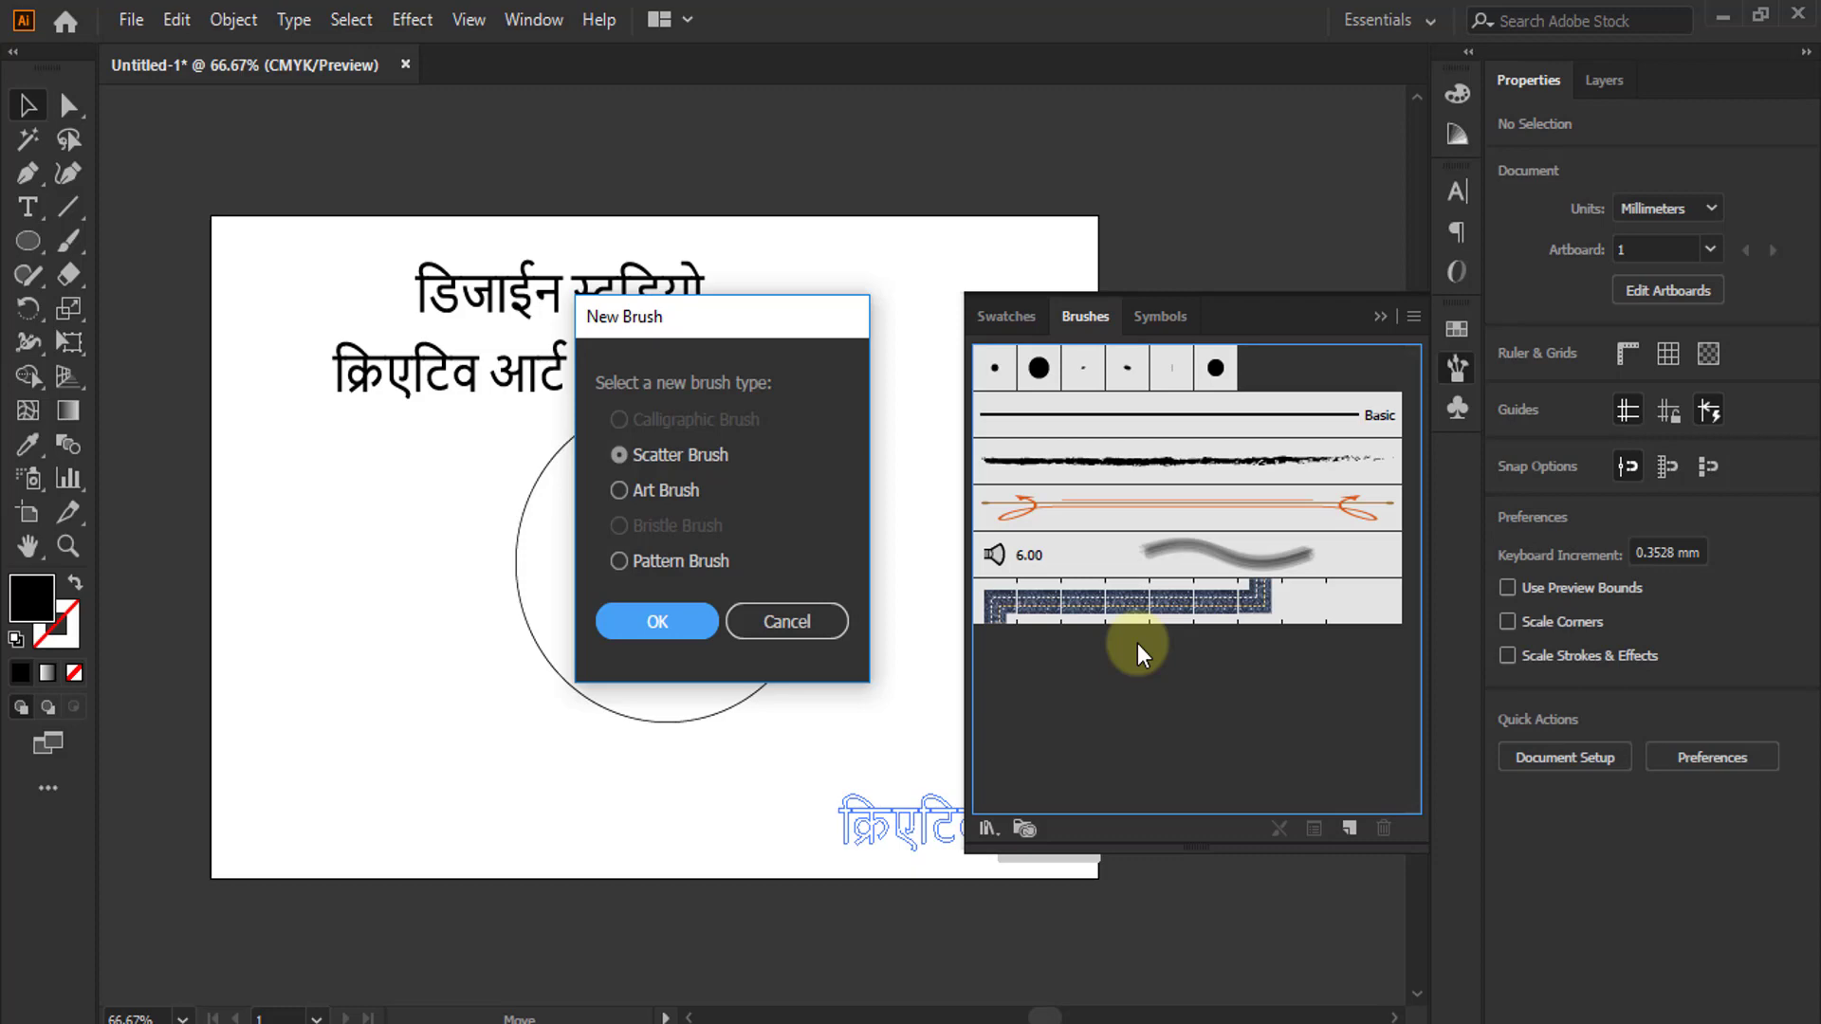
pyautogui.click(639, 498)
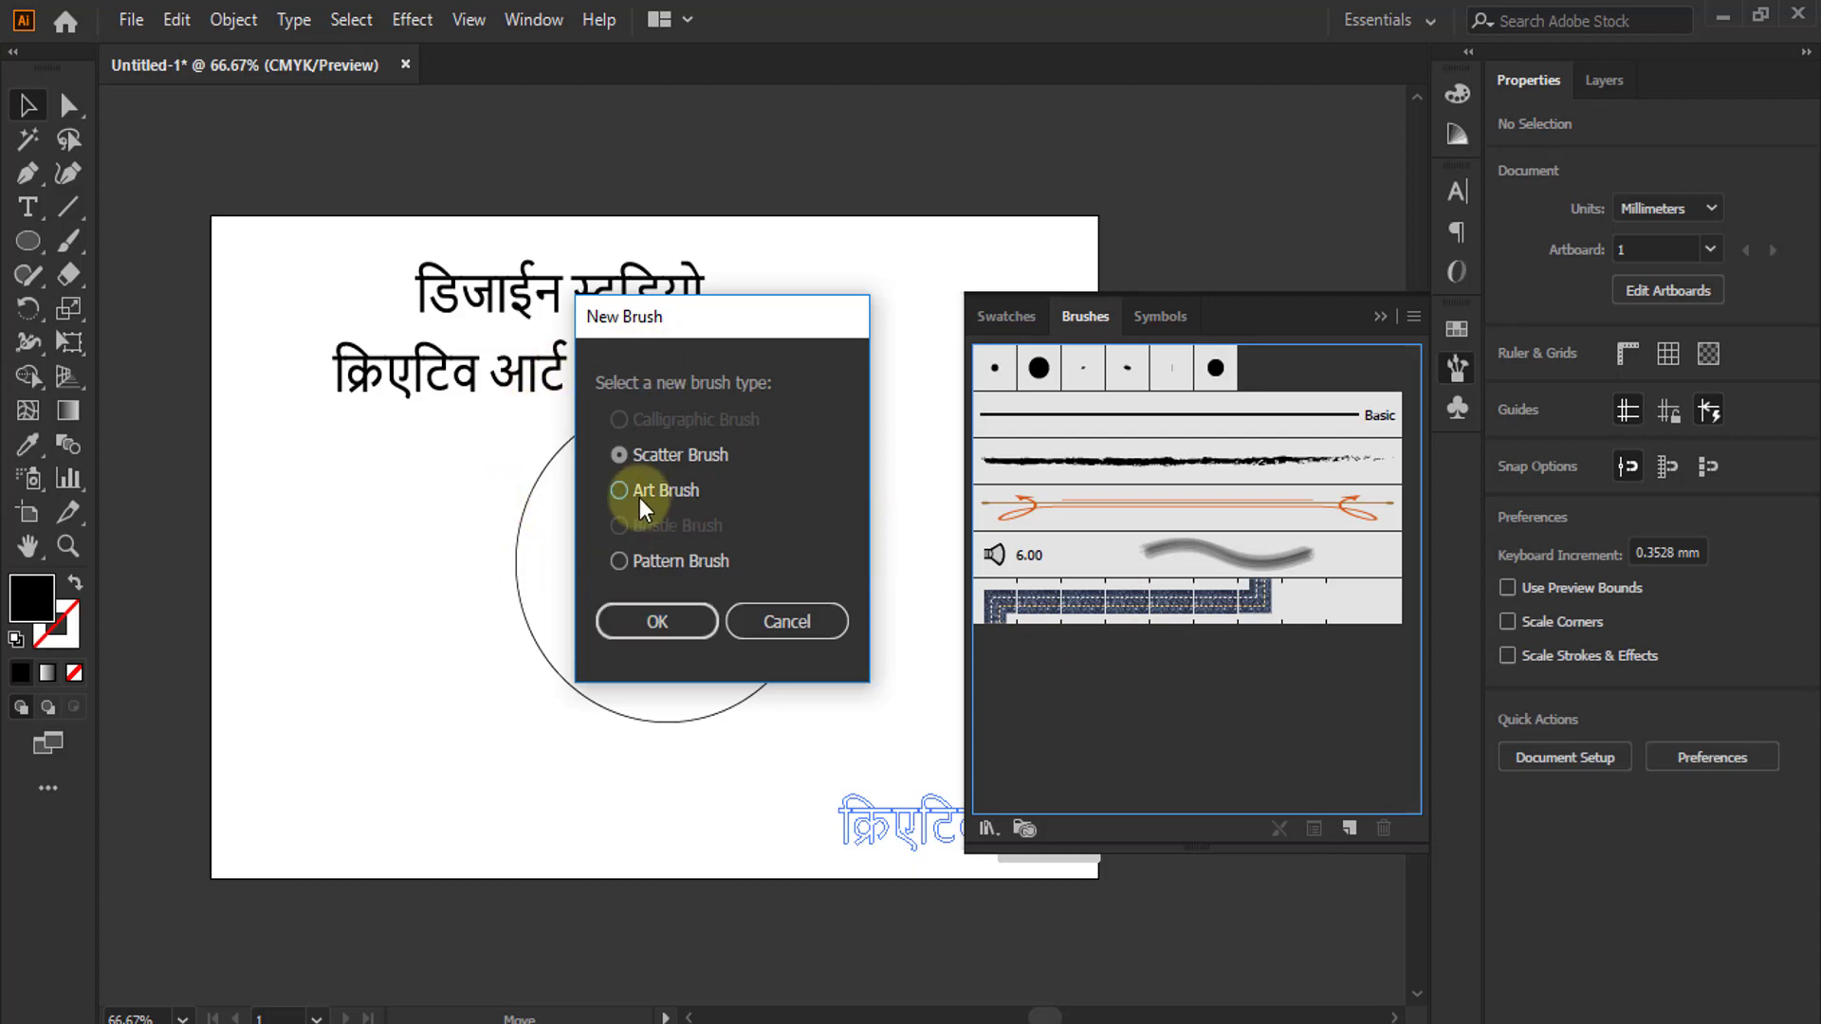
pyautogui.click(630, 623)
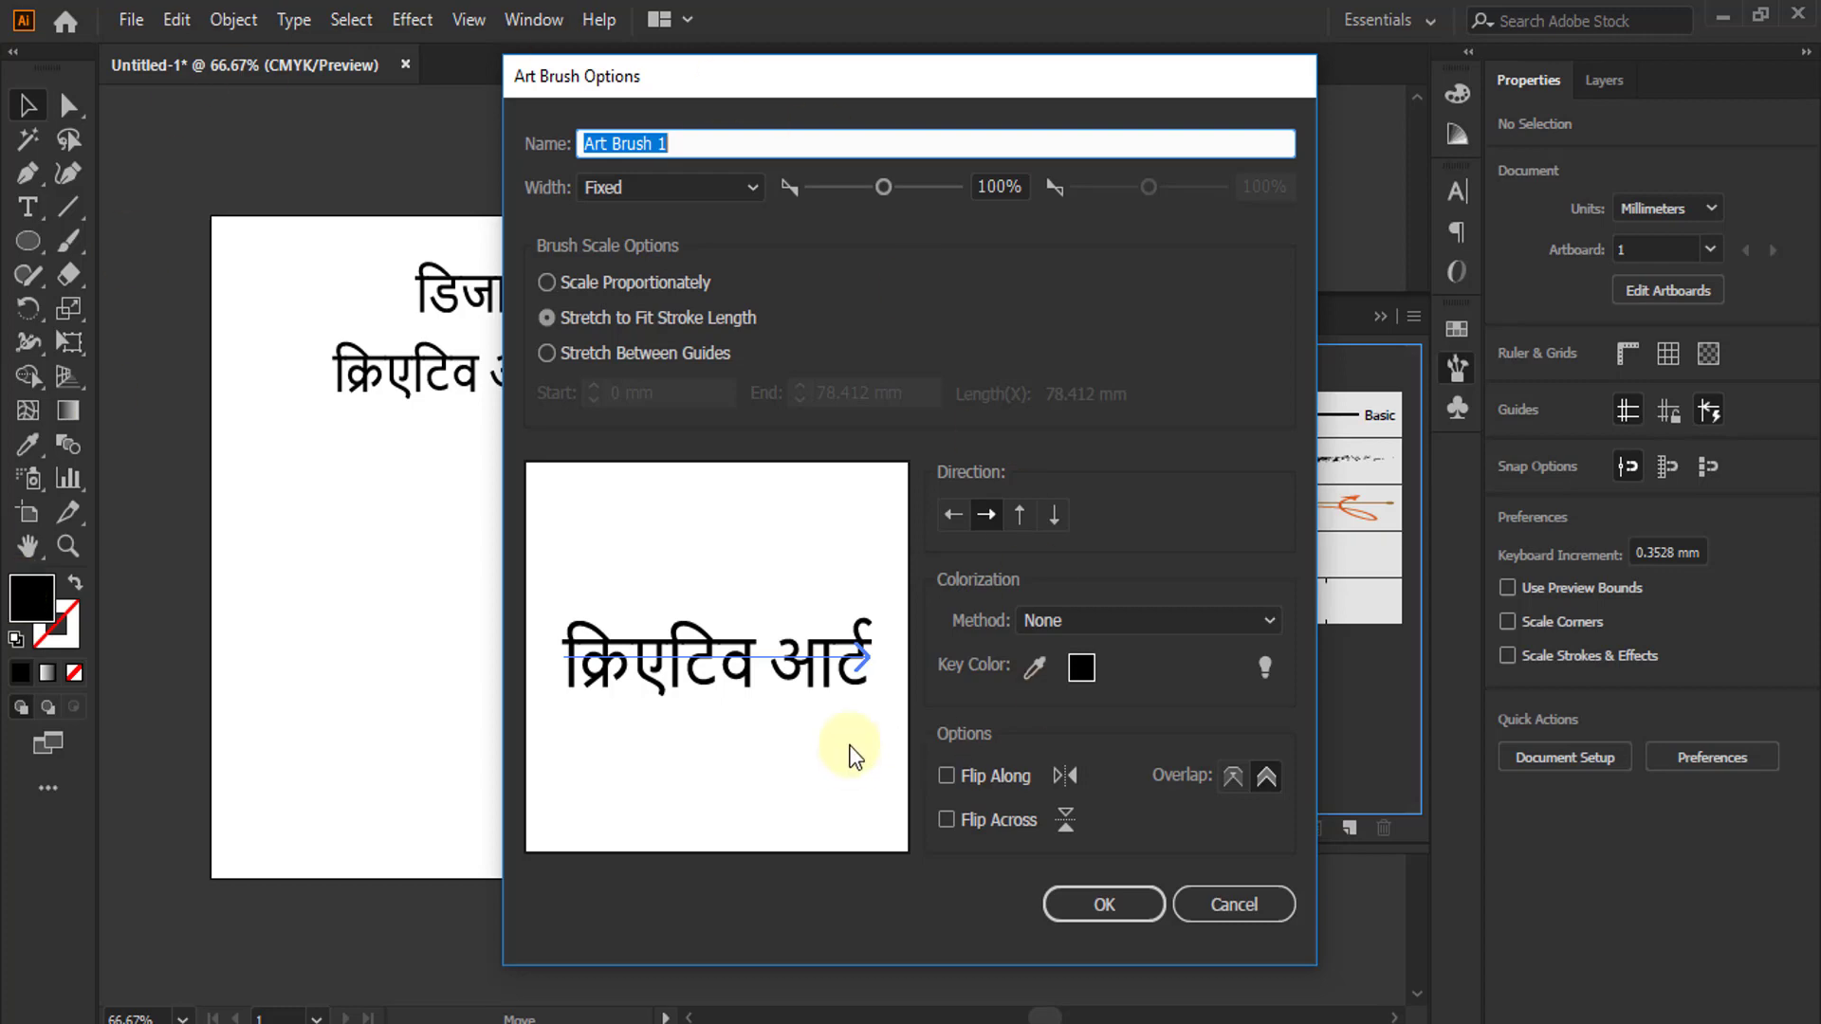
pyautogui.click(1093, 903)
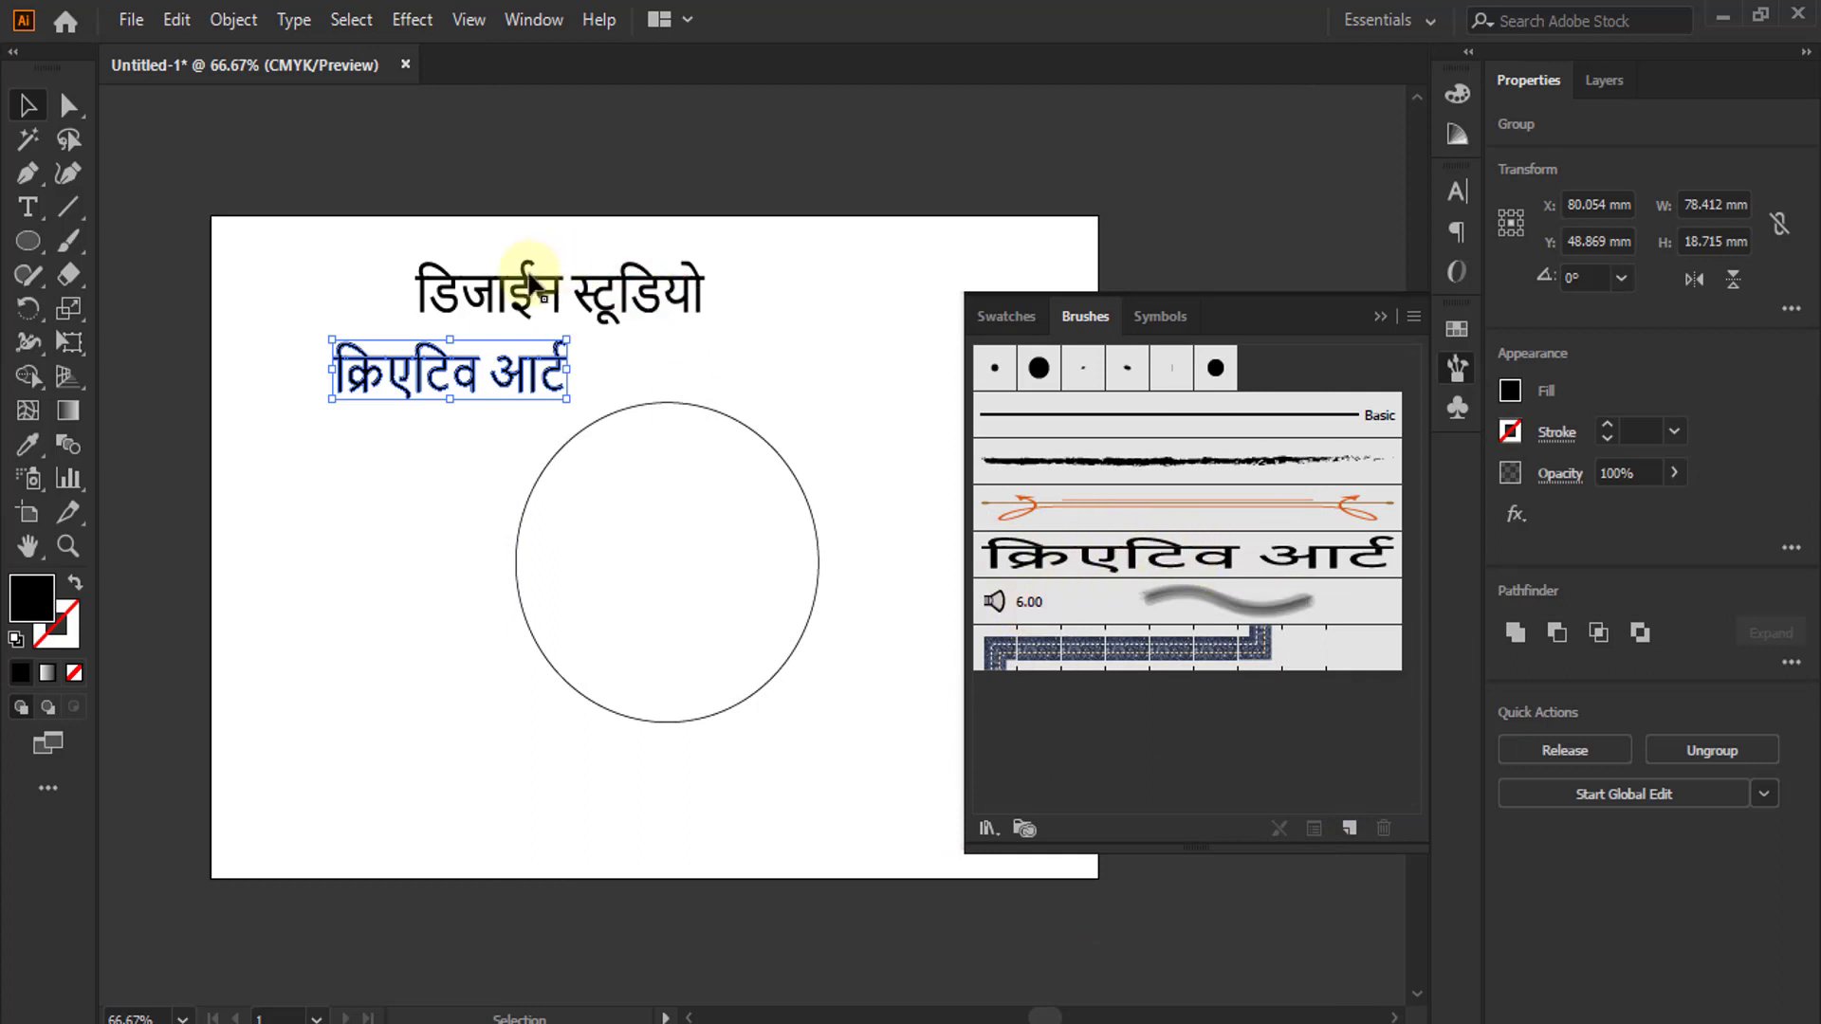
# - Create a डिजाईन स्टूडियो art brush, then delete both original text objects
pyautogui.moveTo(543, 283); pyautogui.dragTo(1096, 738)
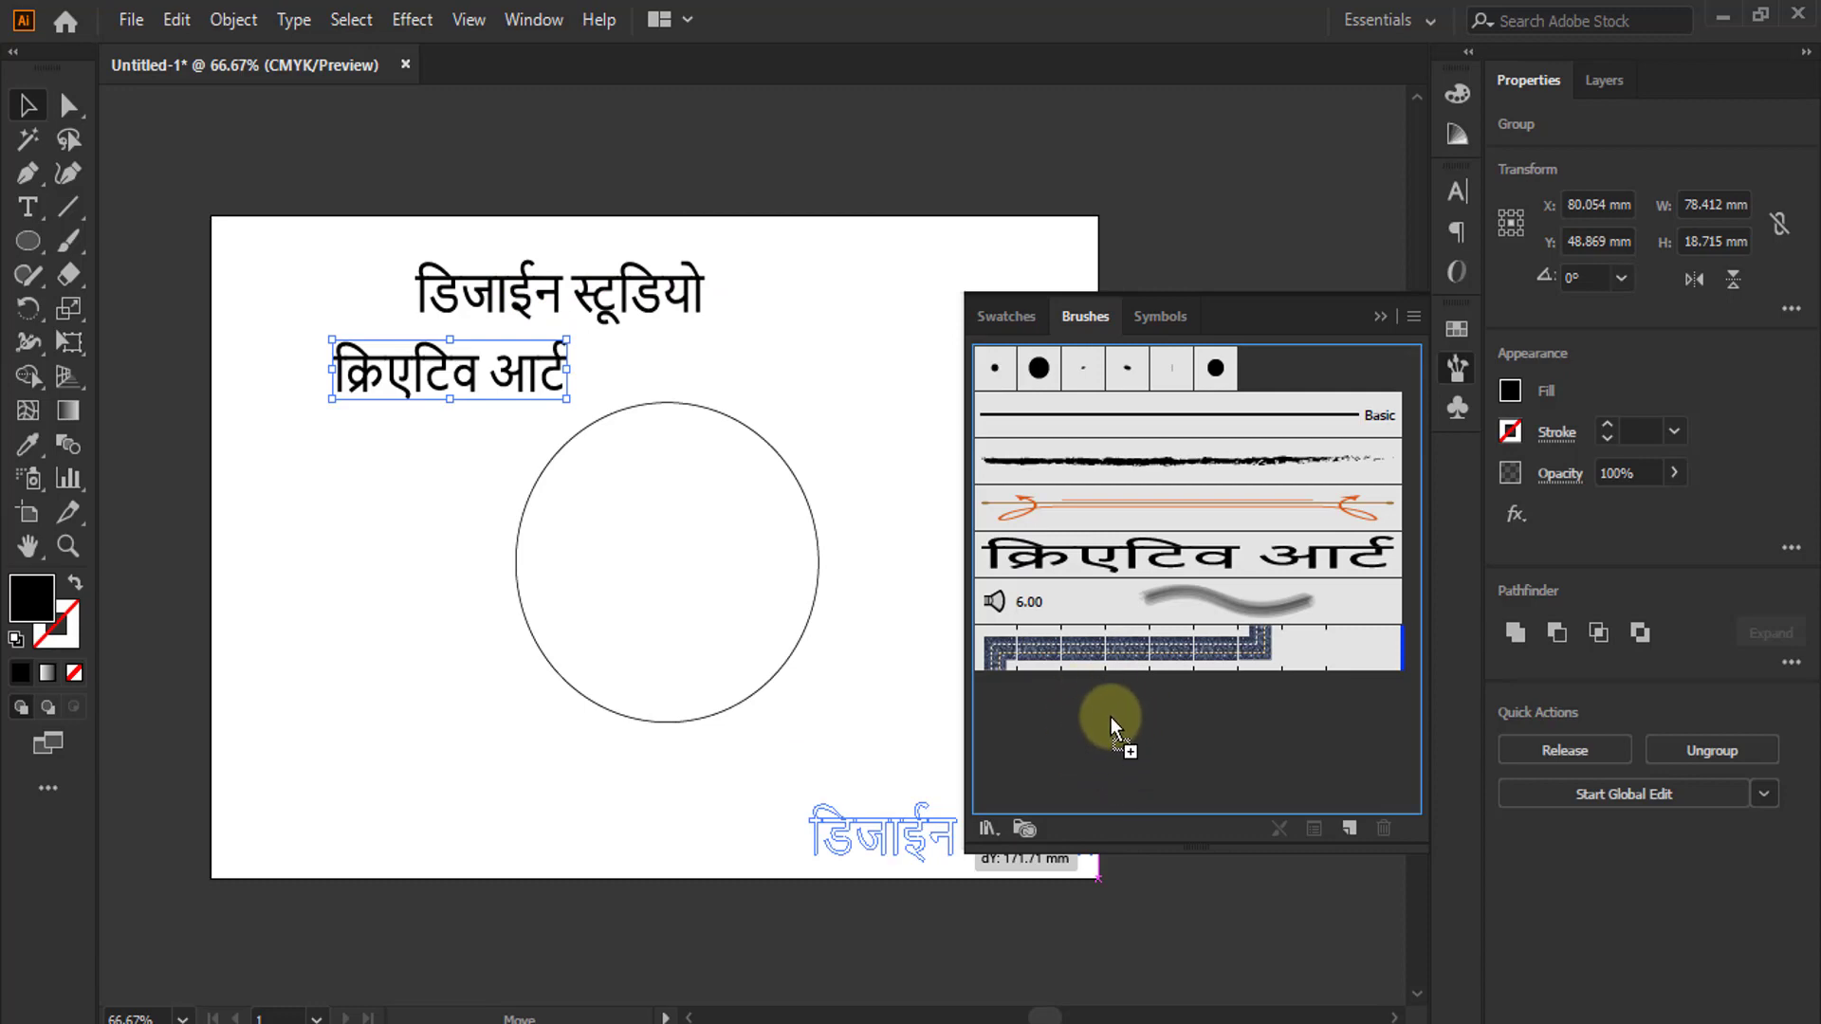
pyautogui.moveTo(1111, 717); pyautogui.dragTo(1113, 720)
pyautogui.click(673, 492)
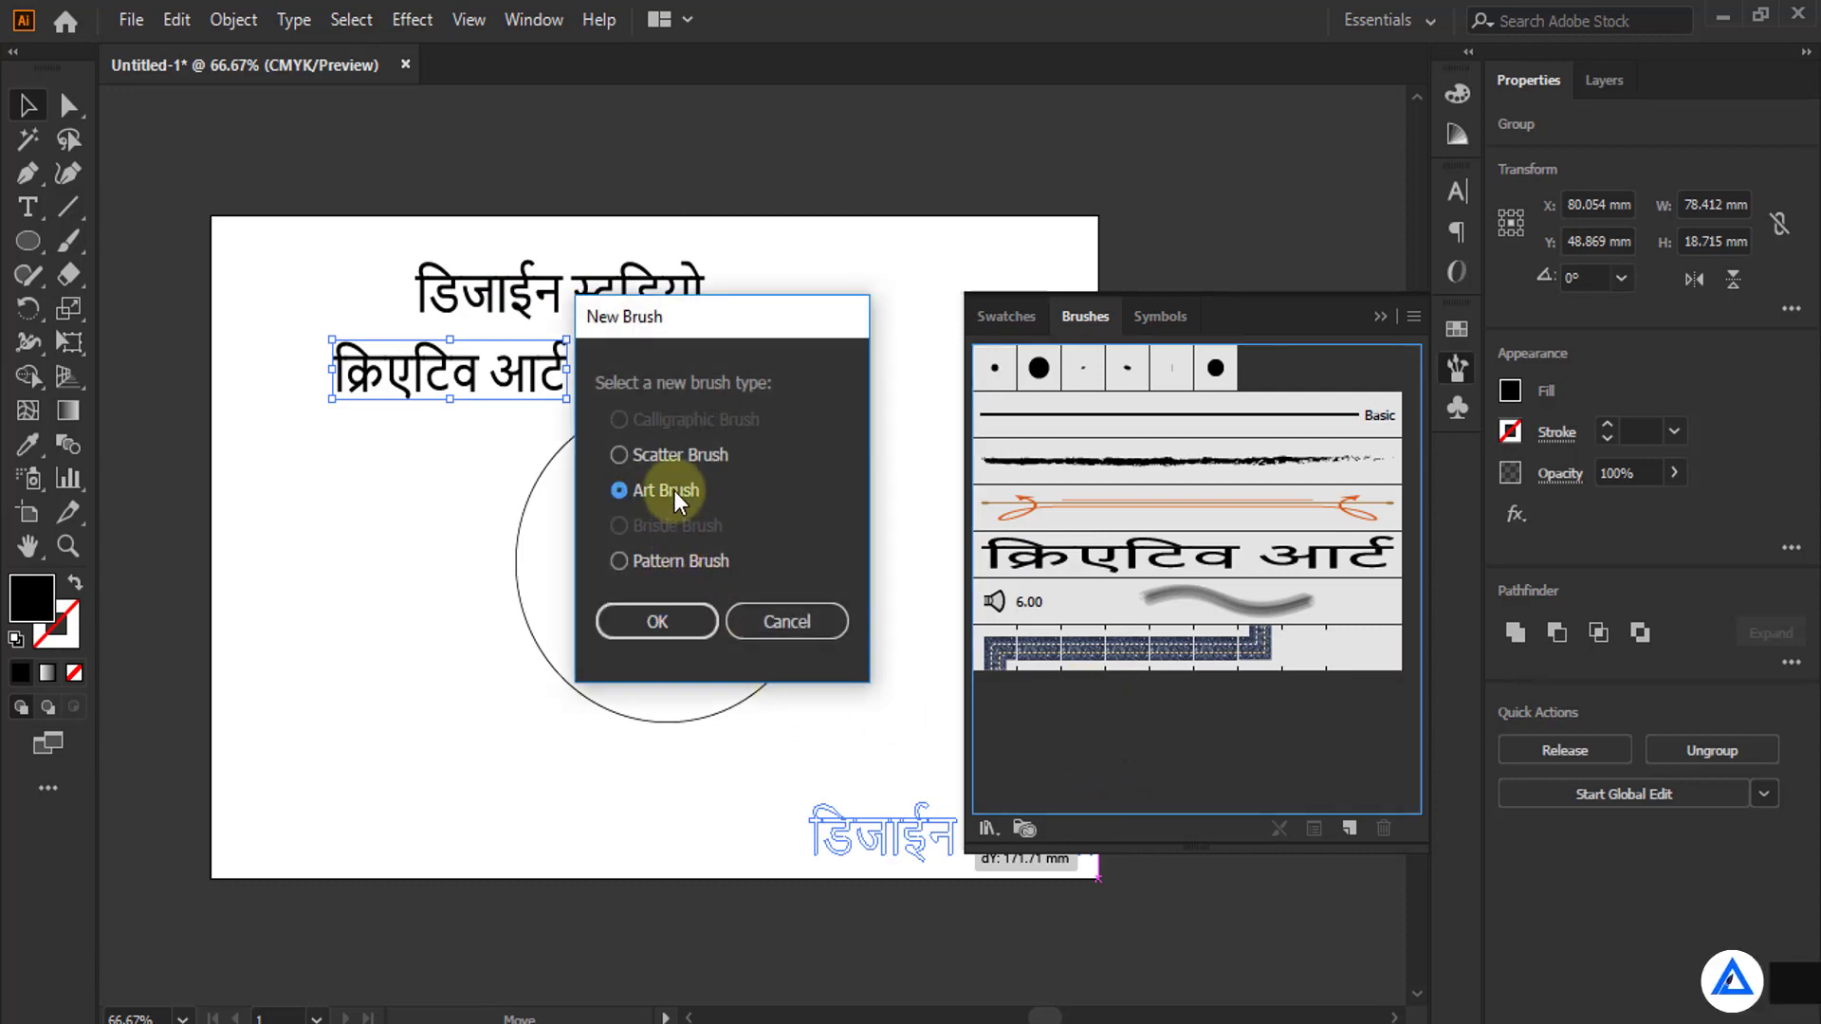
pyautogui.click(672, 624)
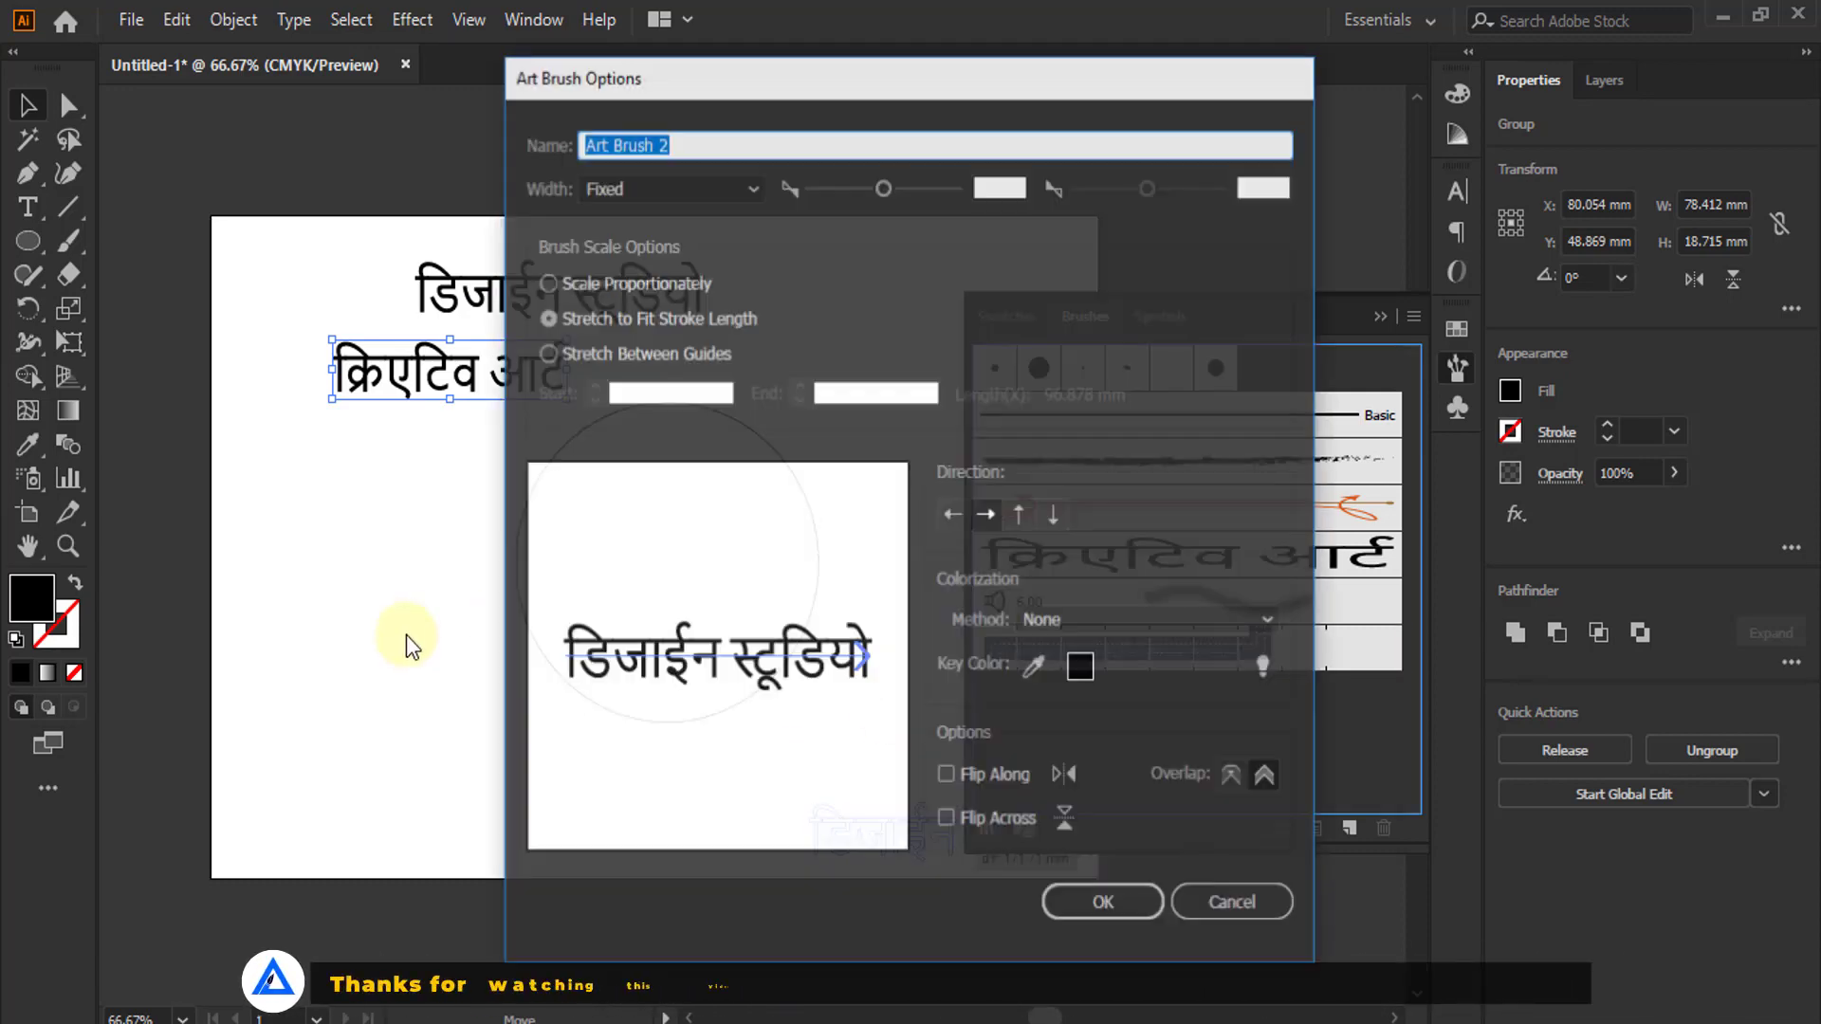
pyautogui.click(1105, 901)
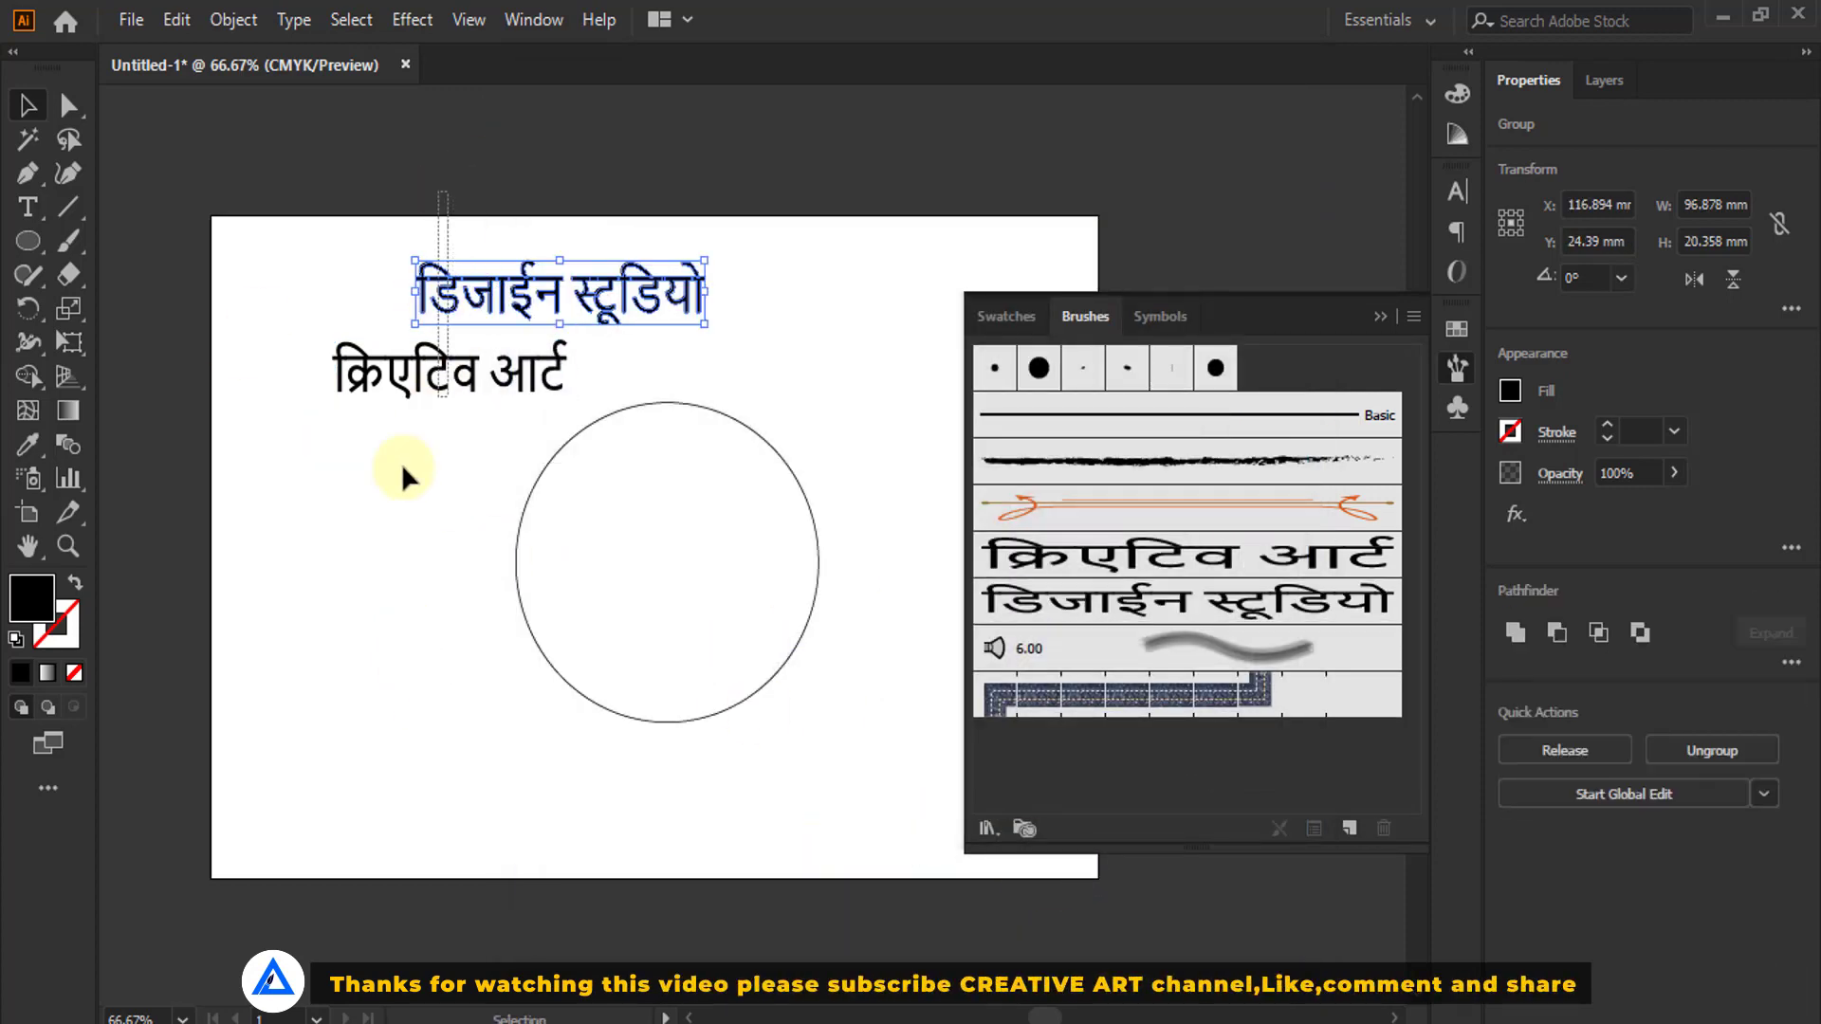
pyautogui.keyDown('shift'); pyautogui.click(351, 370); pyautogui.keyUp('shift')
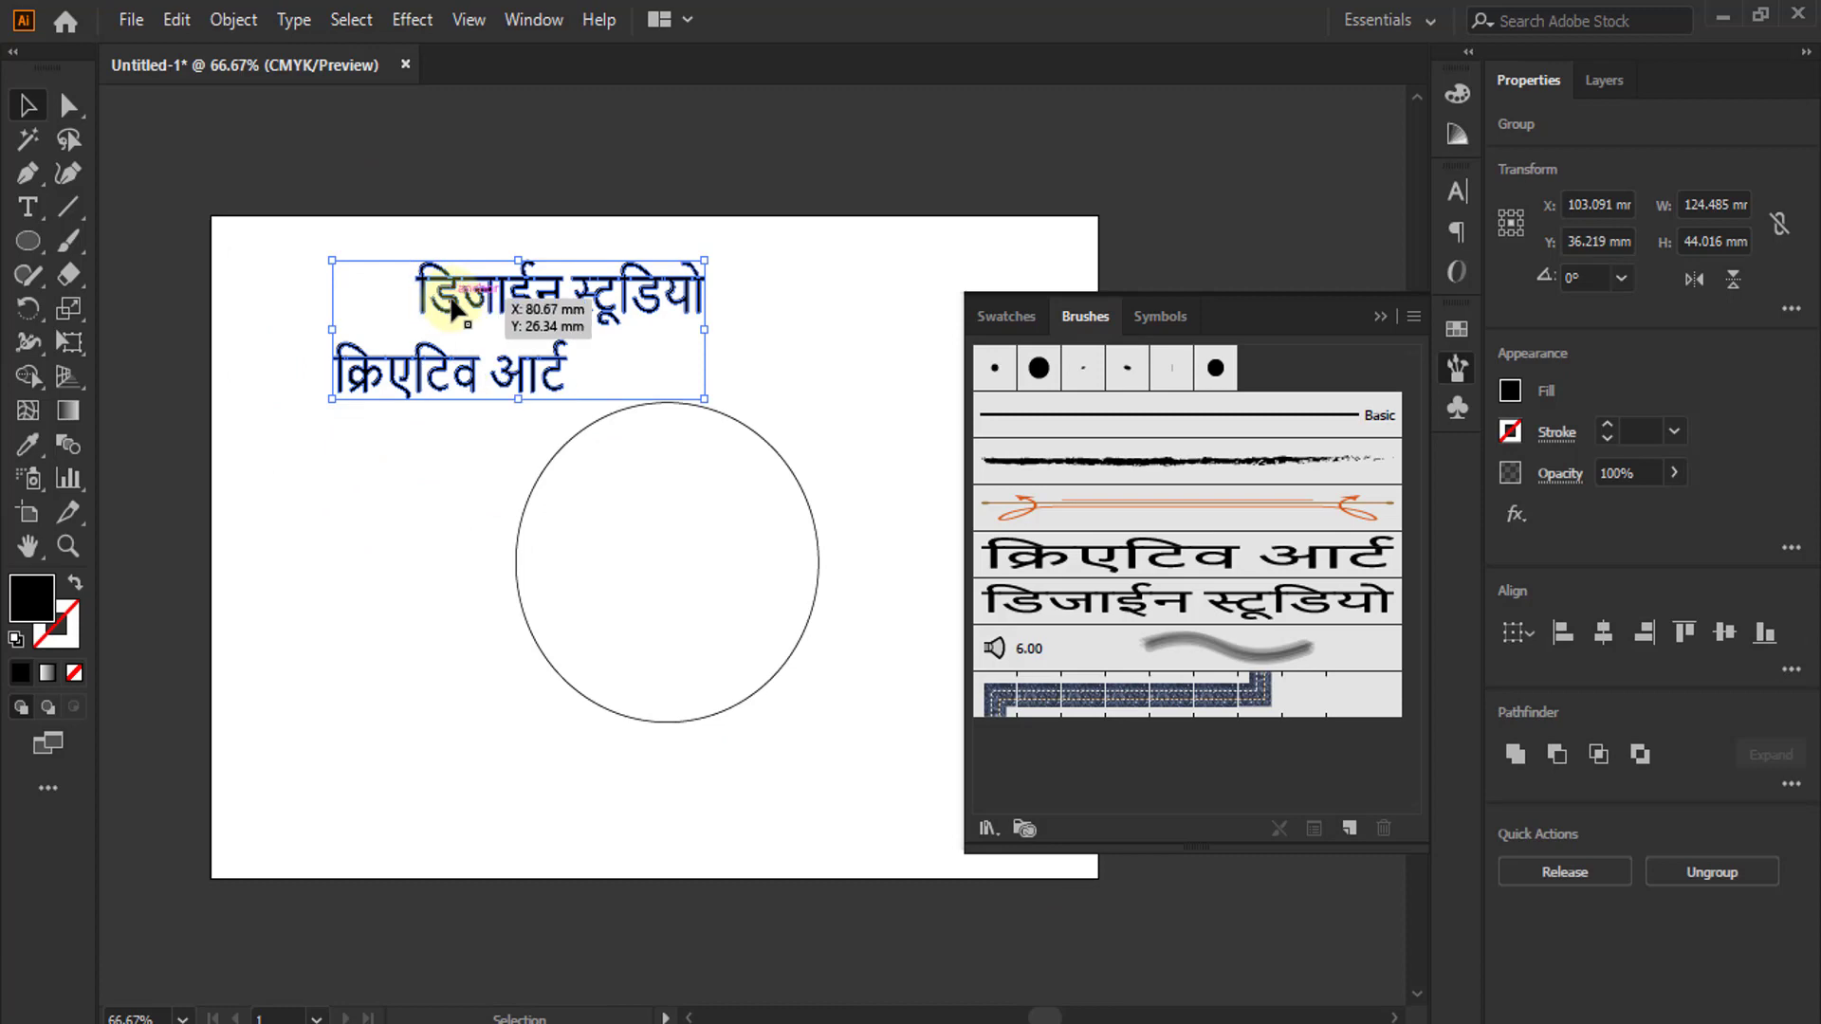
pyautogui.press('Delete')
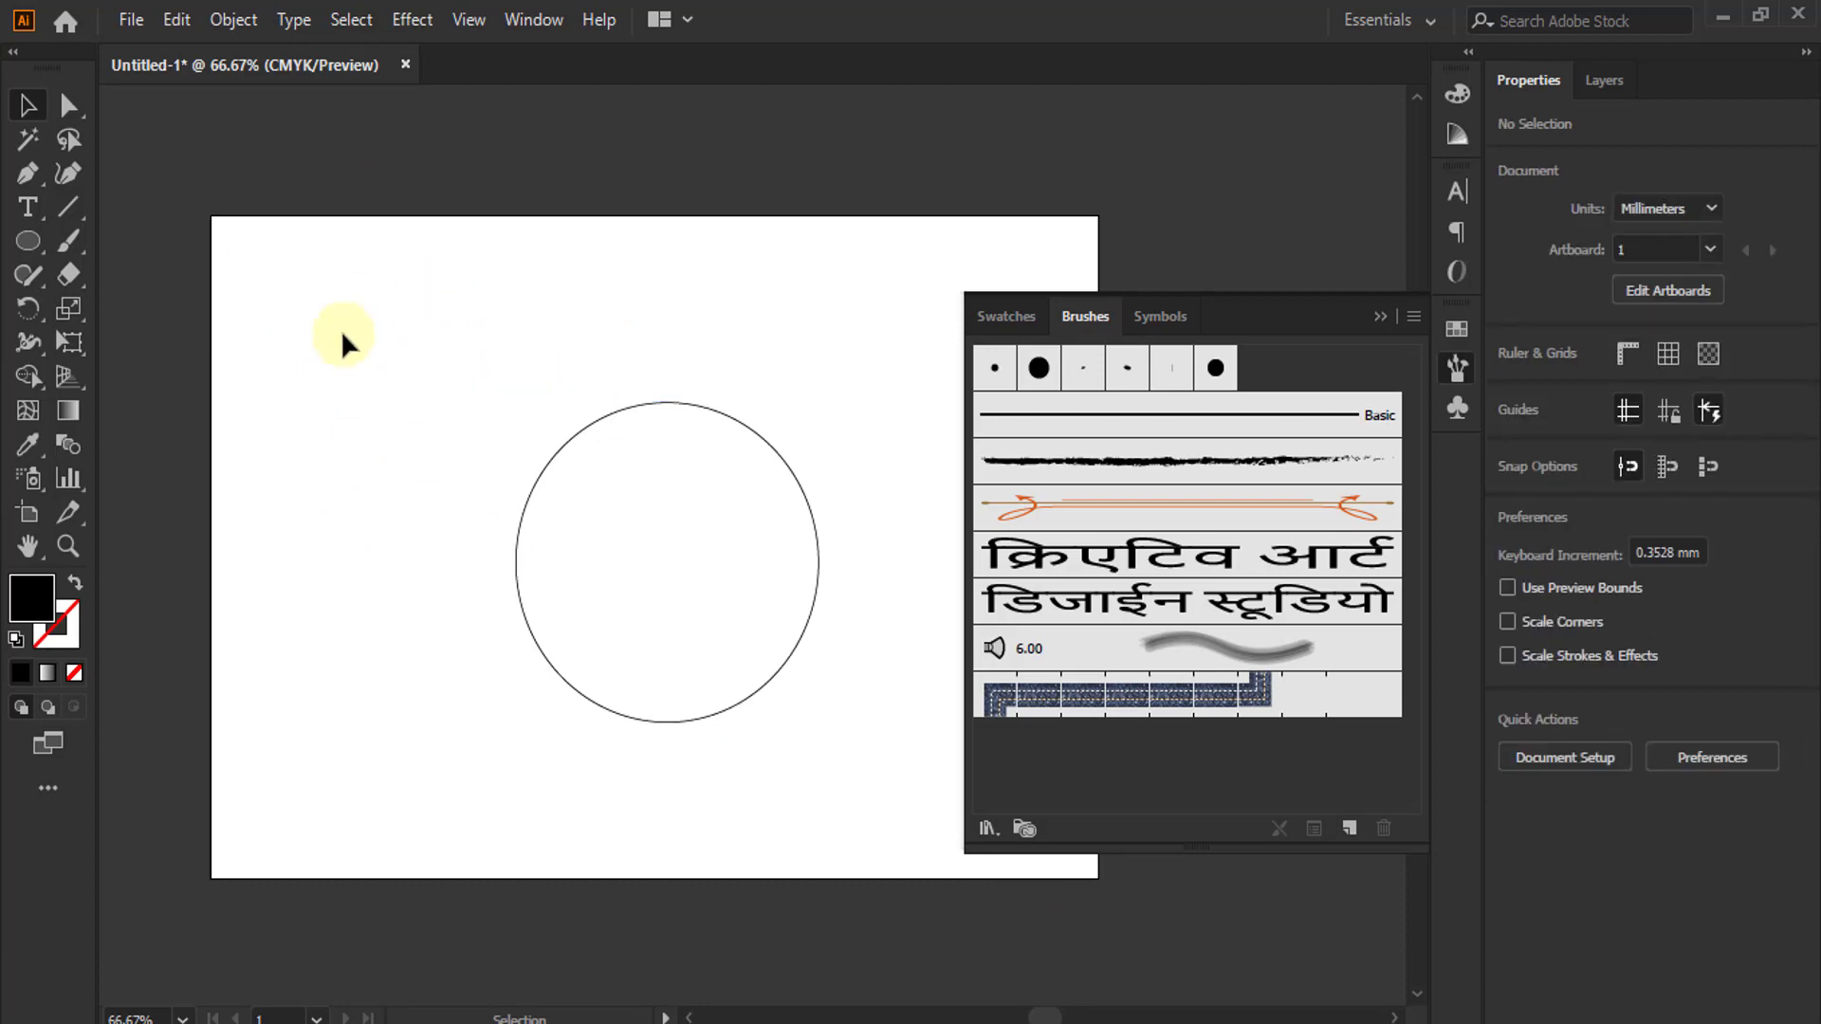
# - Apply the क्रिएटिव आर्ट art brush to the upper arc and zoom in to check it
pyautogui.moveTo(594, 338); pyautogui.dragTo(679, 487)
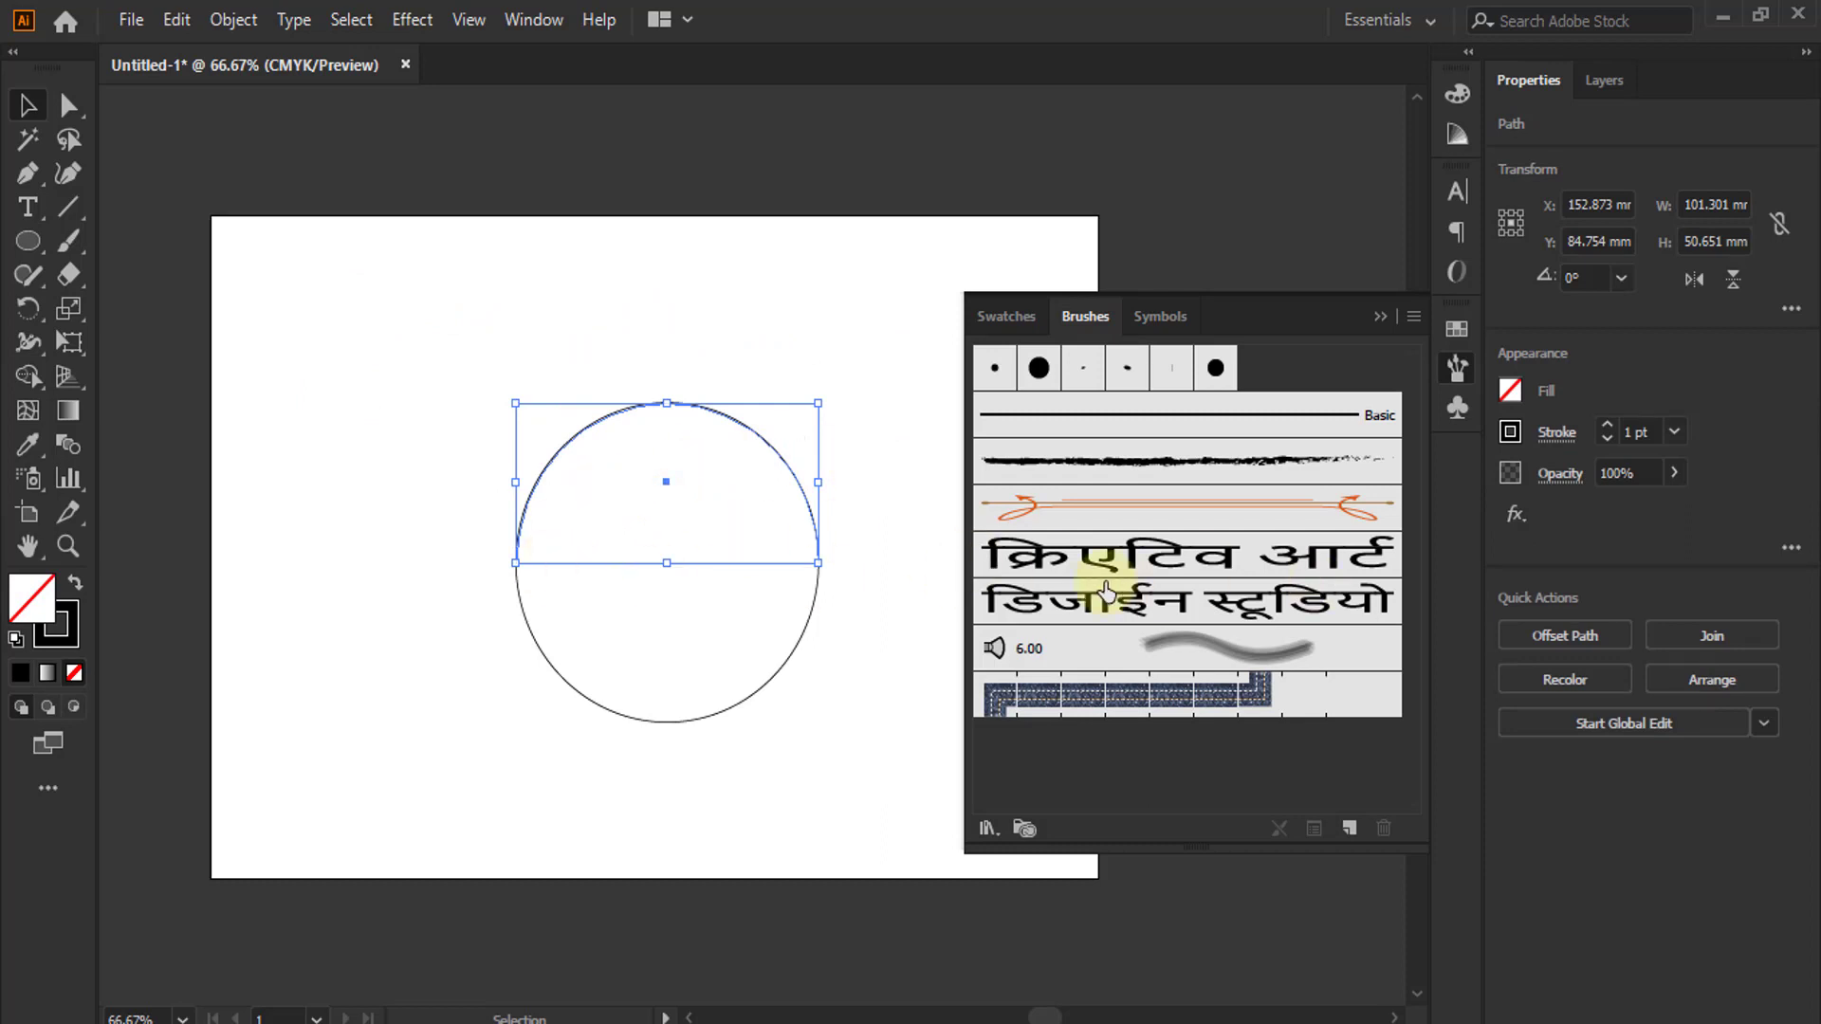
pyautogui.click(1157, 566)
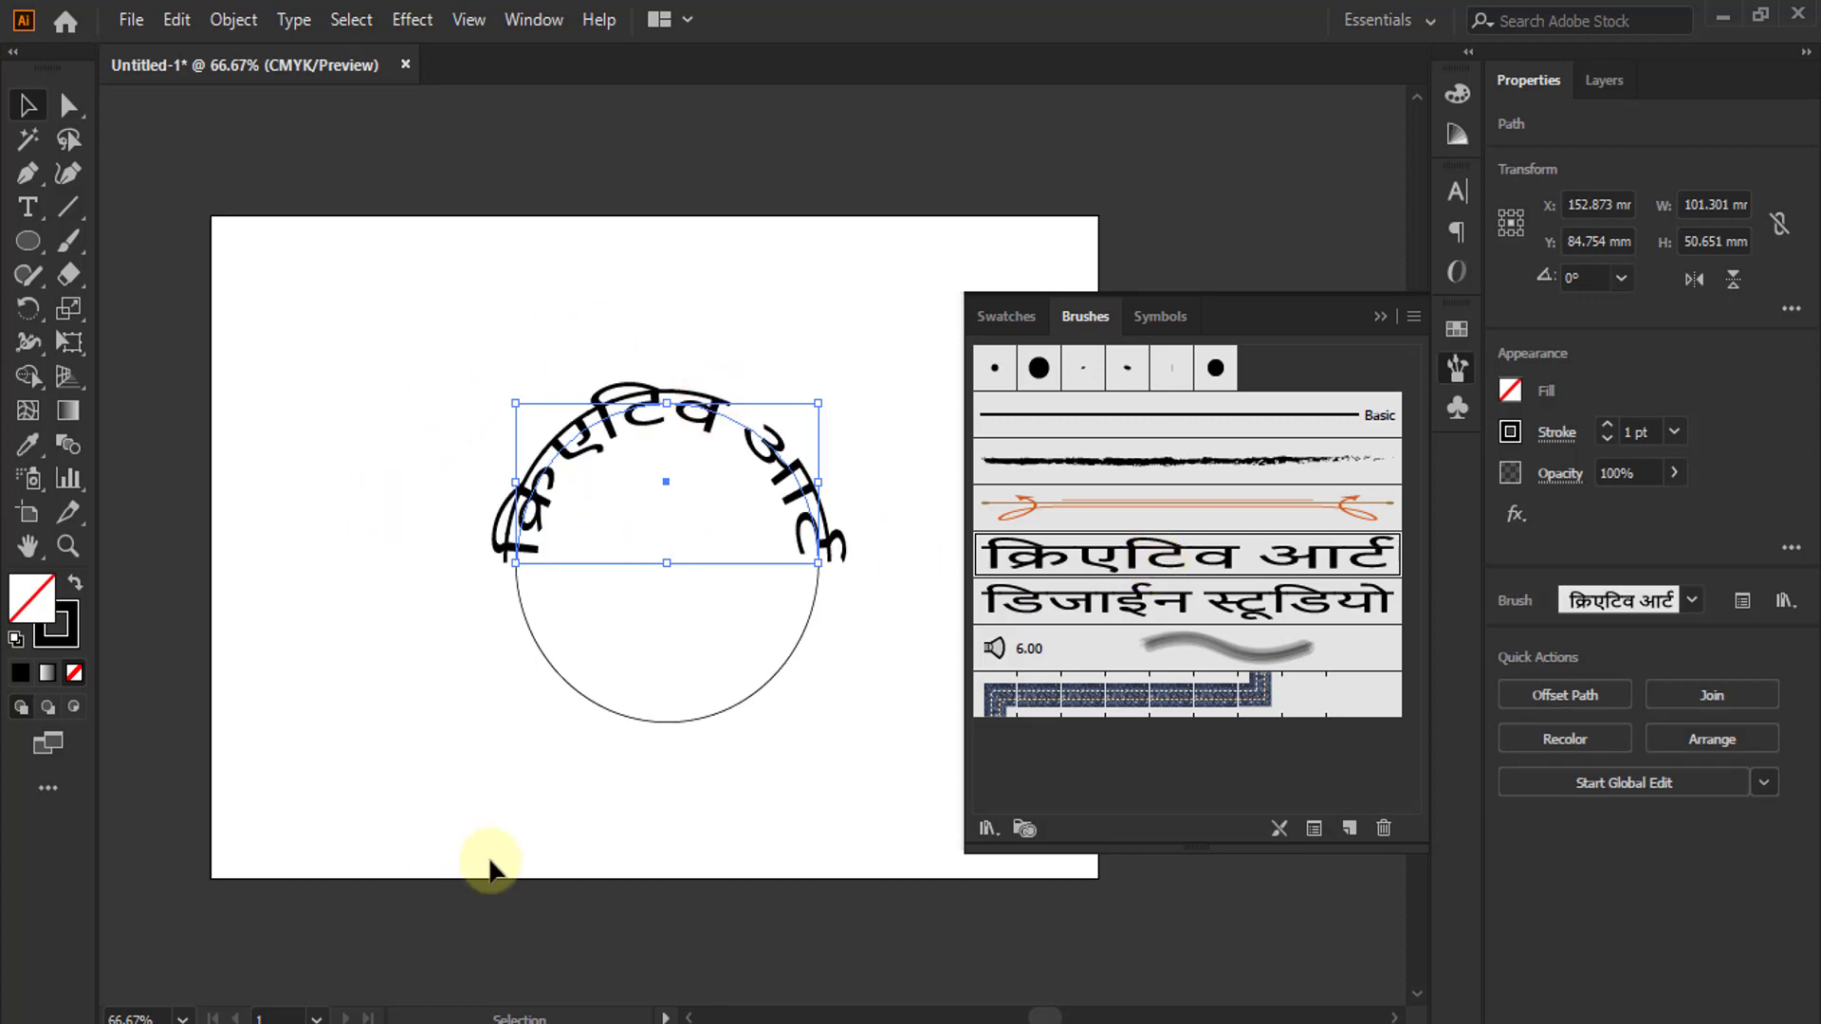
pyautogui.hotkey('ctrl', '+')
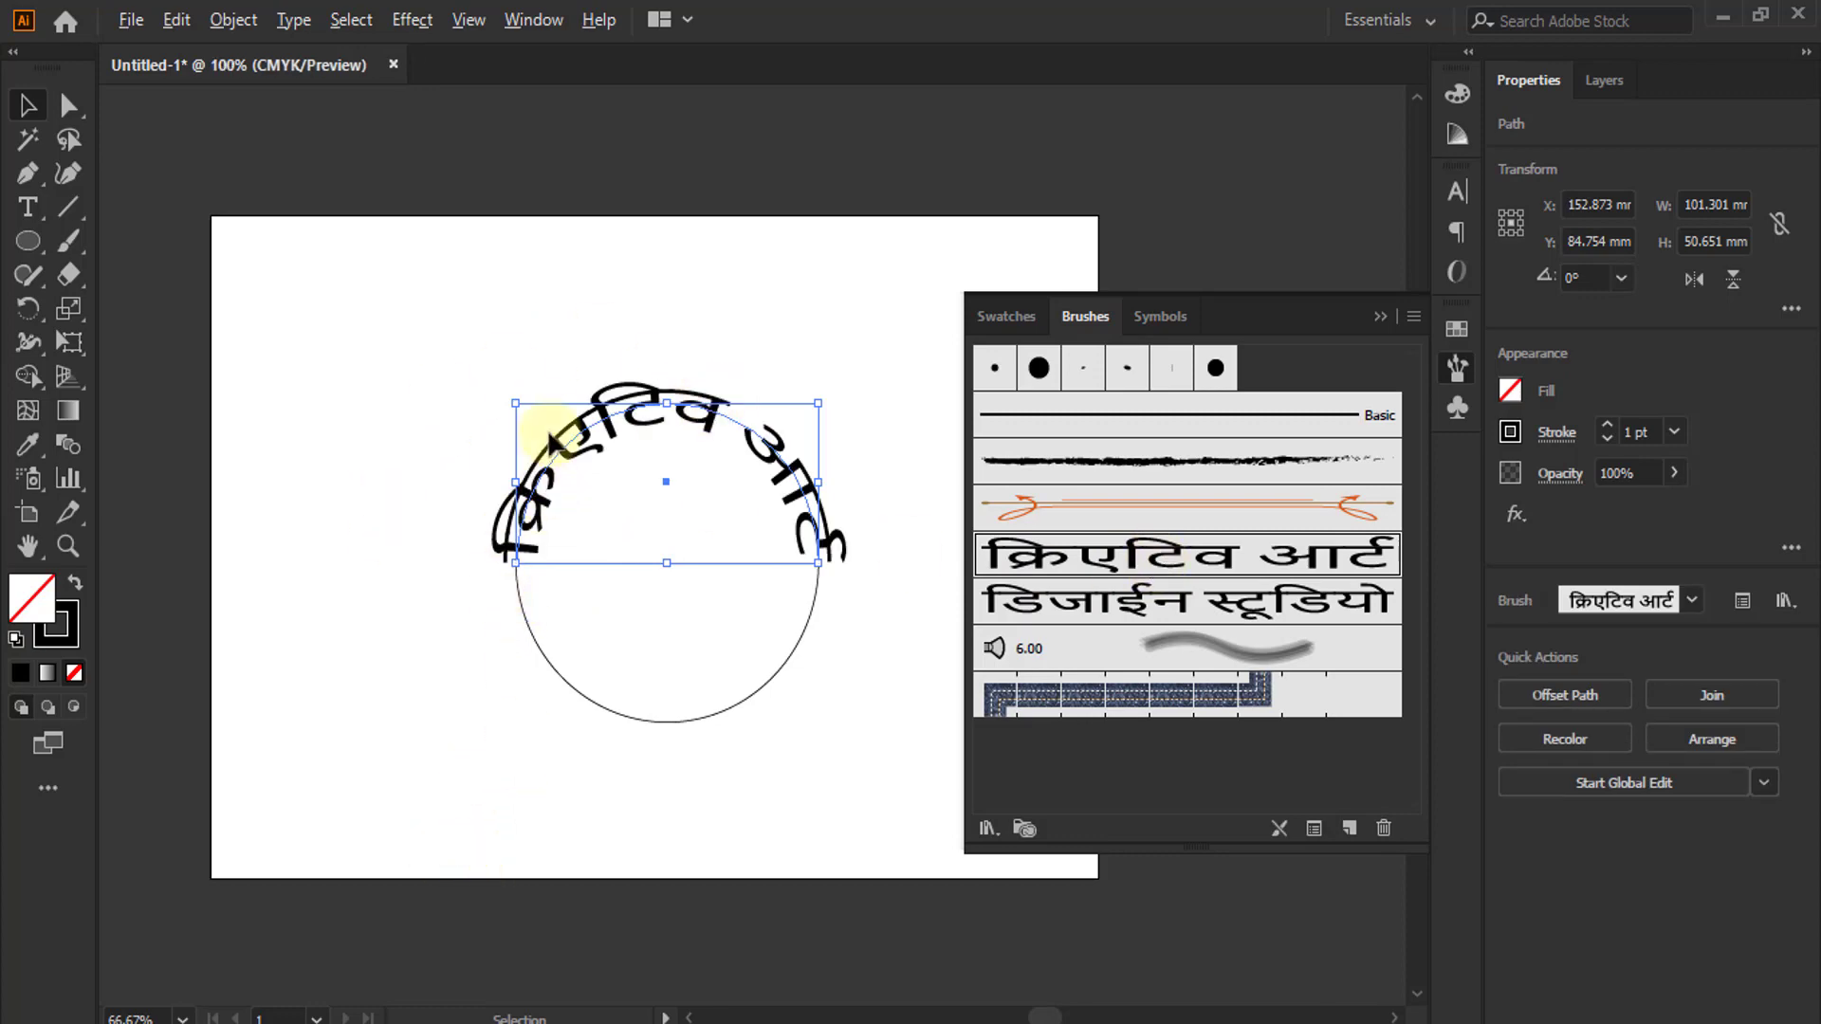
pyautogui.hotkey('ctrl', '+')
pyautogui.hotkey('ctrl', '+')
pyautogui.hotkey('ctrl', '+')
pyautogui.hotkey('ctrl', '+')
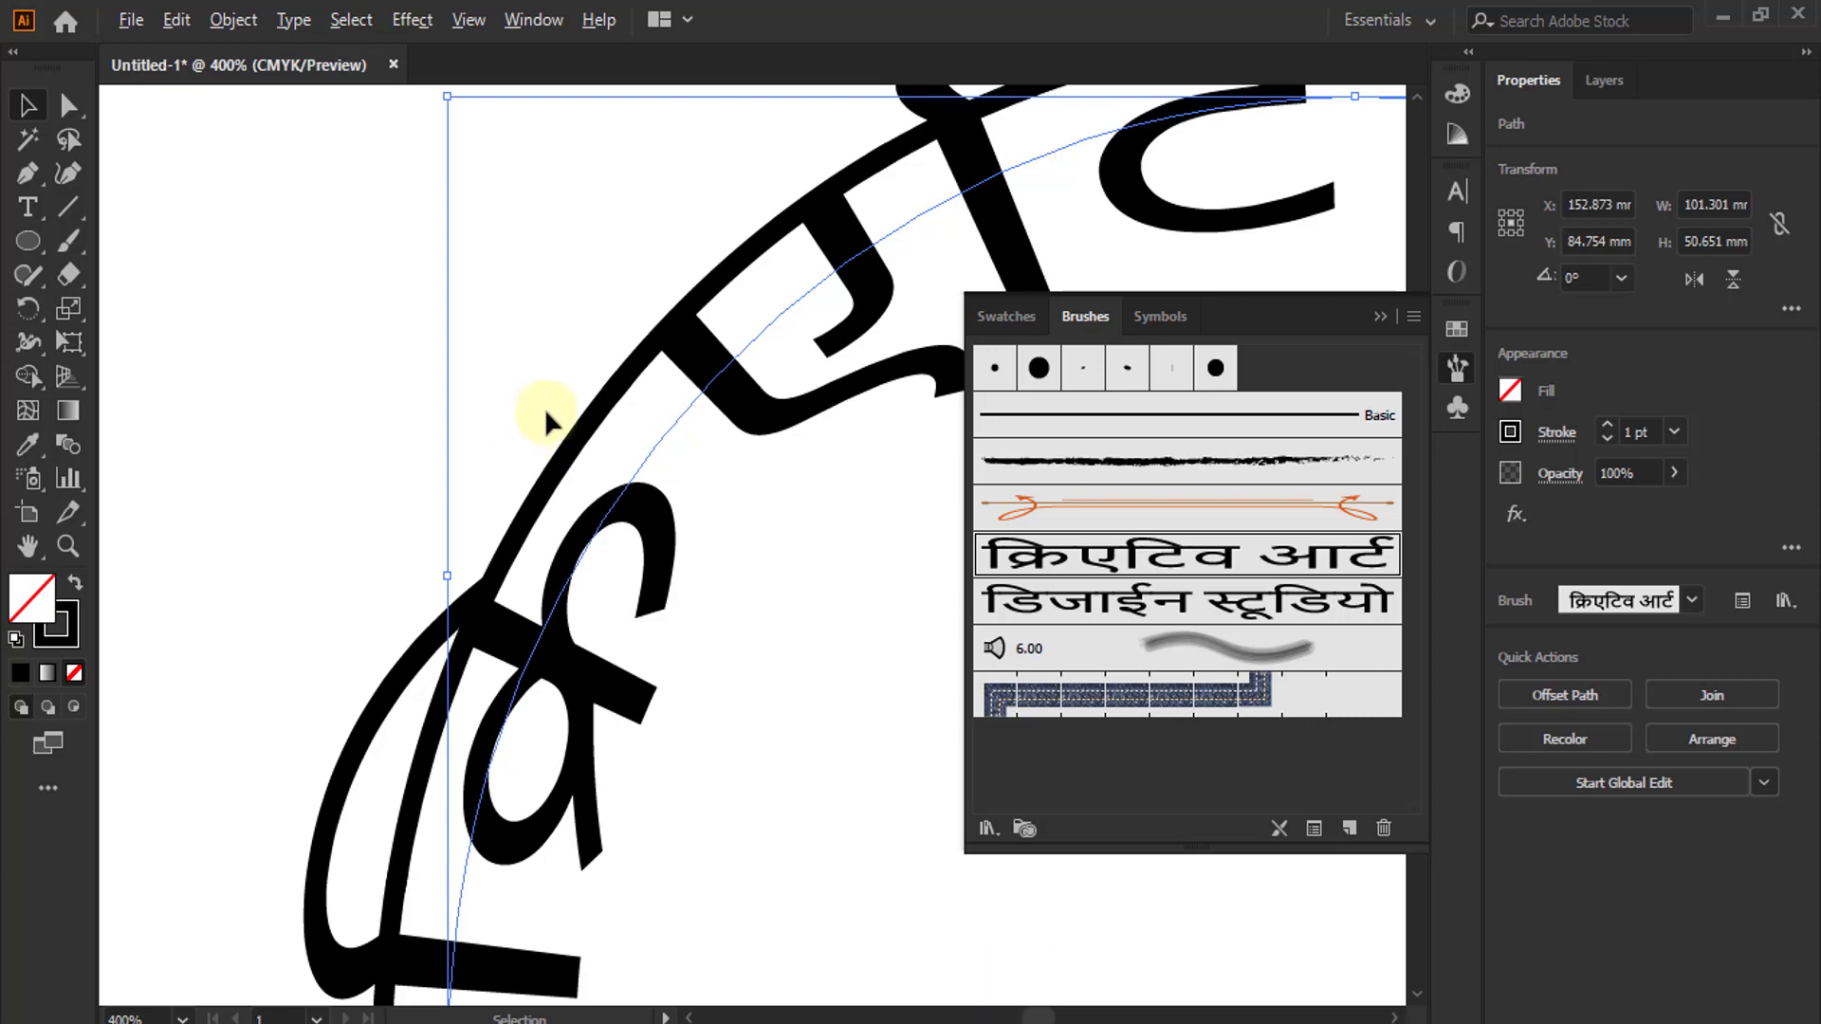
pyautogui.scroll(-2, 545, 407)
pyautogui.scroll(-3, 544, 407)
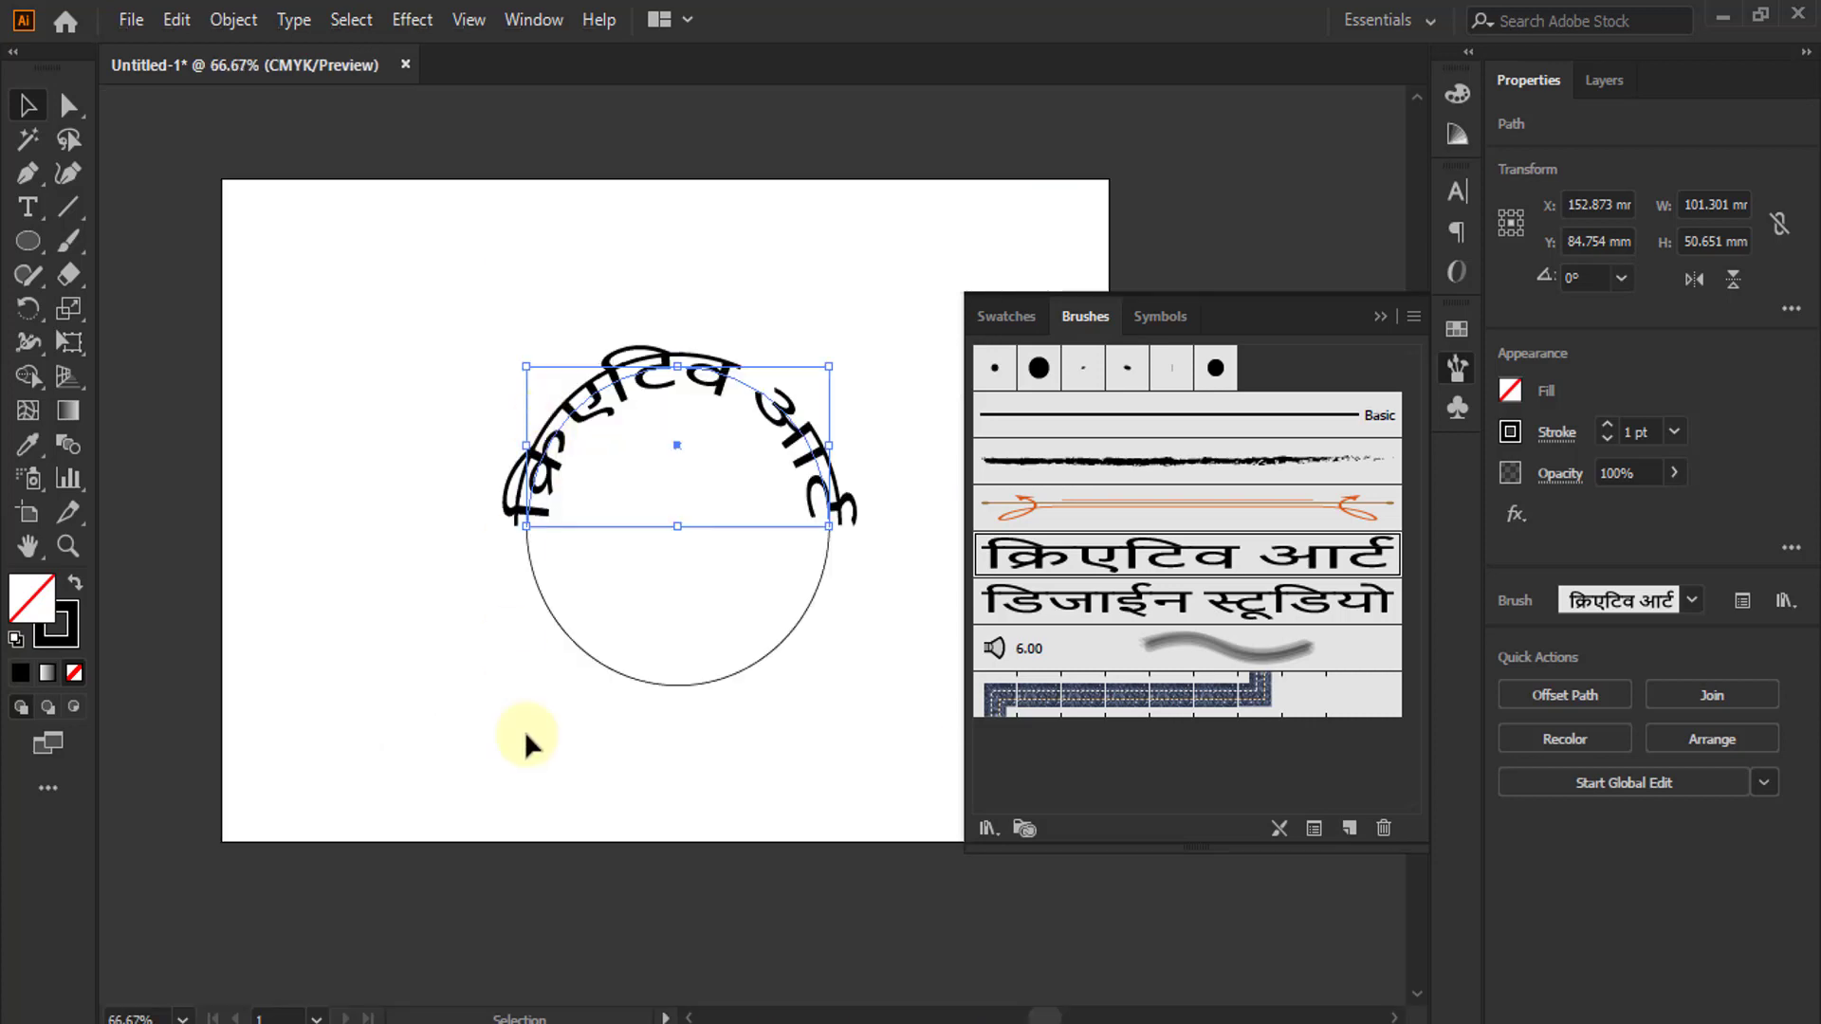
pyautogui.click(720, 731)
pyautogui.click(636, 683)
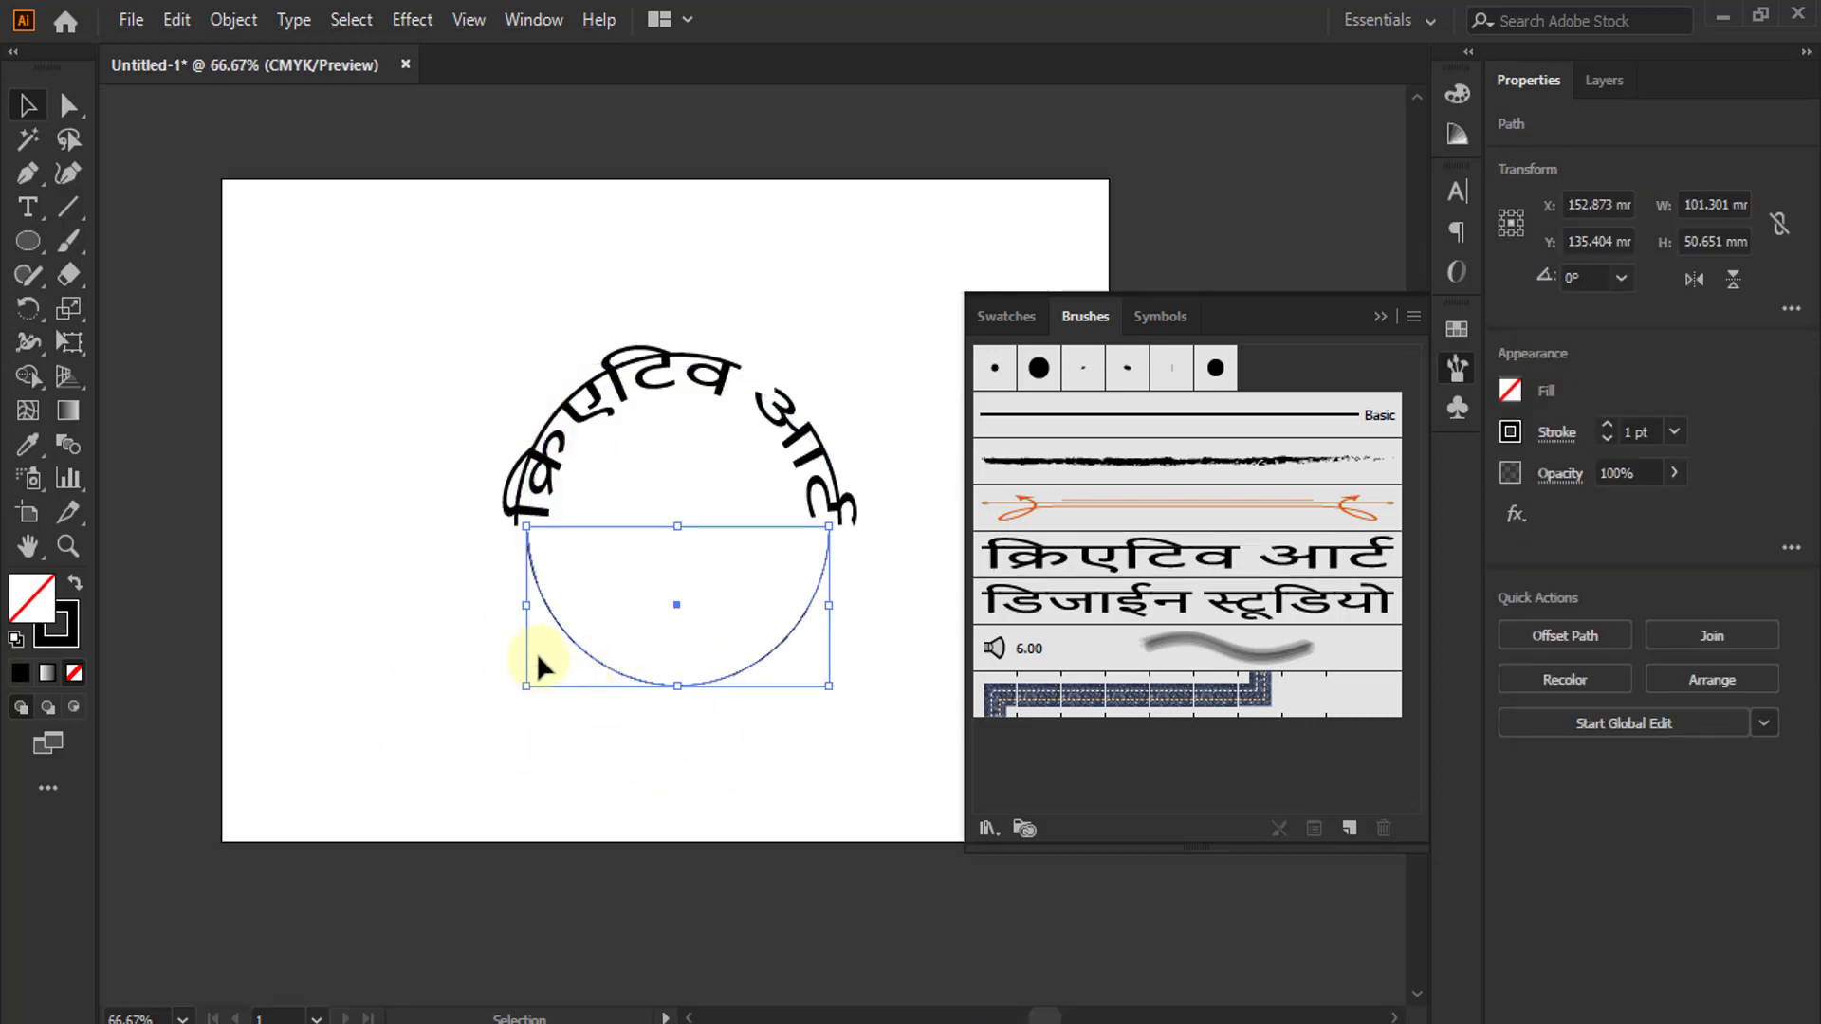
# - Apply the डिजाईन स्टूडियो art brush to the lower arc and deselect to review
pyautogui.click(1195, 608)
pyautogui.click(654, 806)
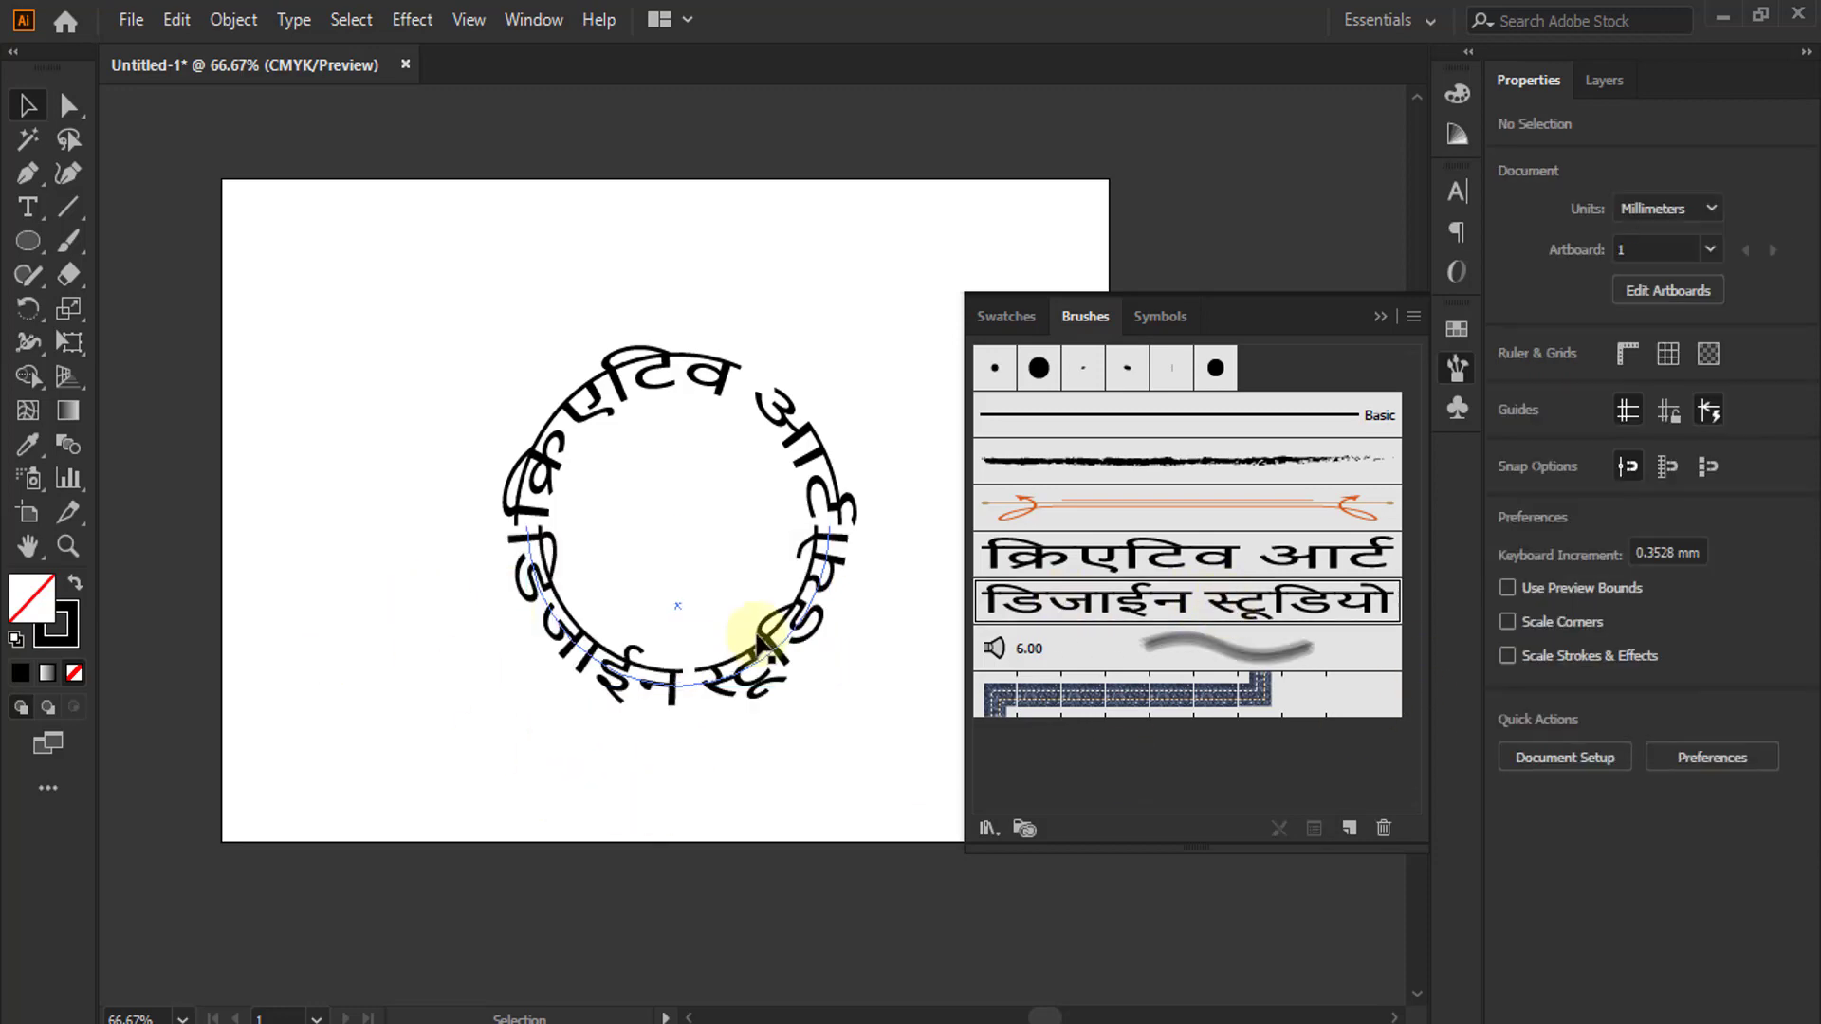
pyautogui.scroll(1, 673, 675)
pyautogui.scroll(2, 672, 675)
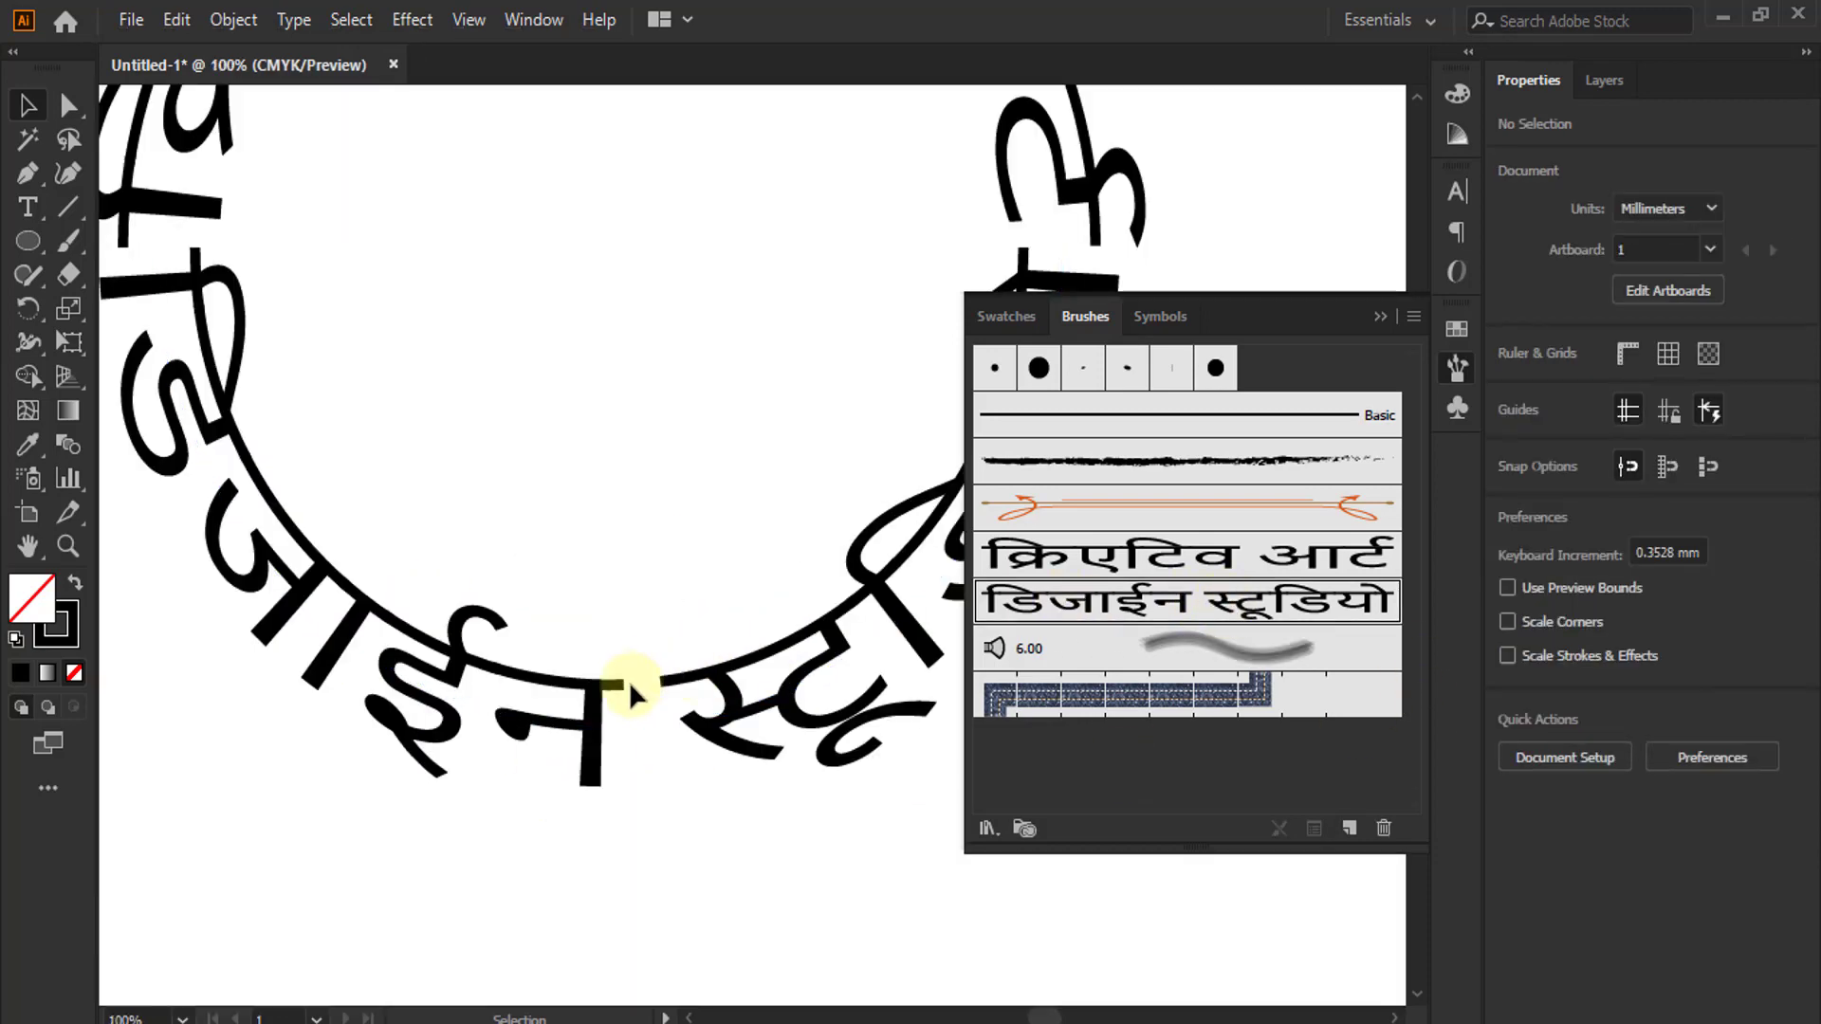
pyautogui.scroll(-2, 629, 681)
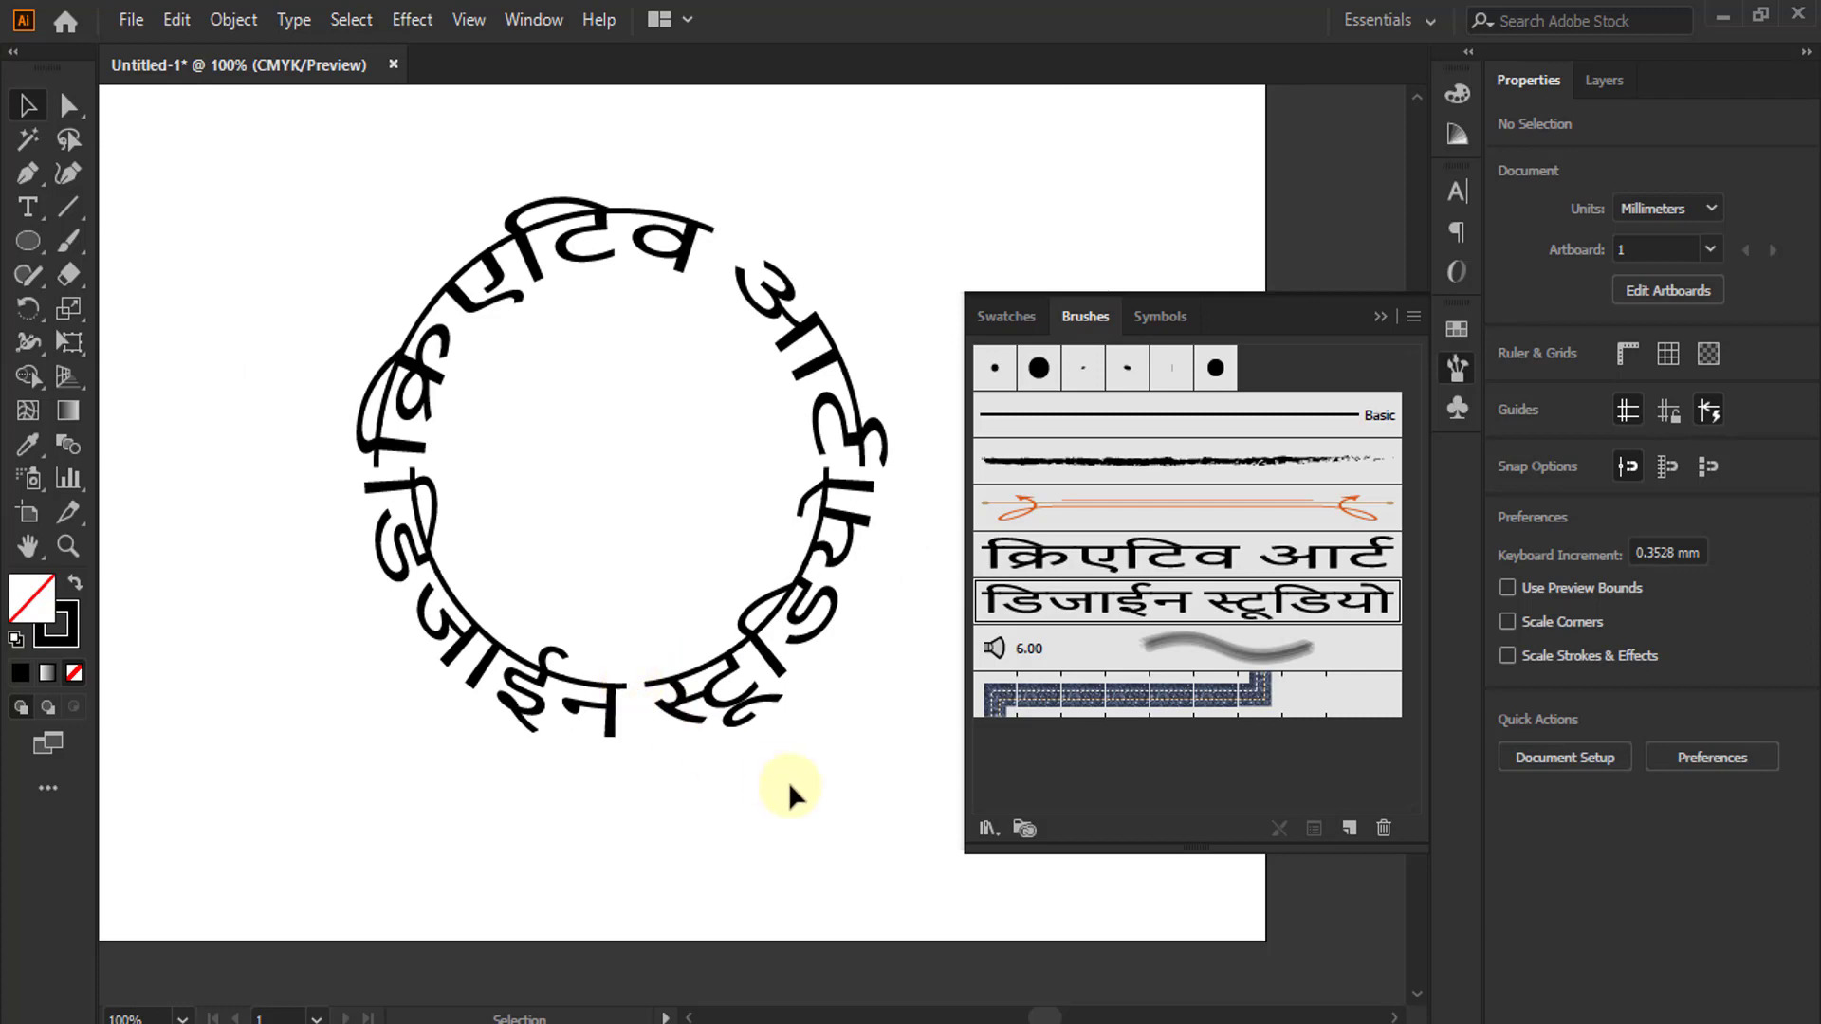